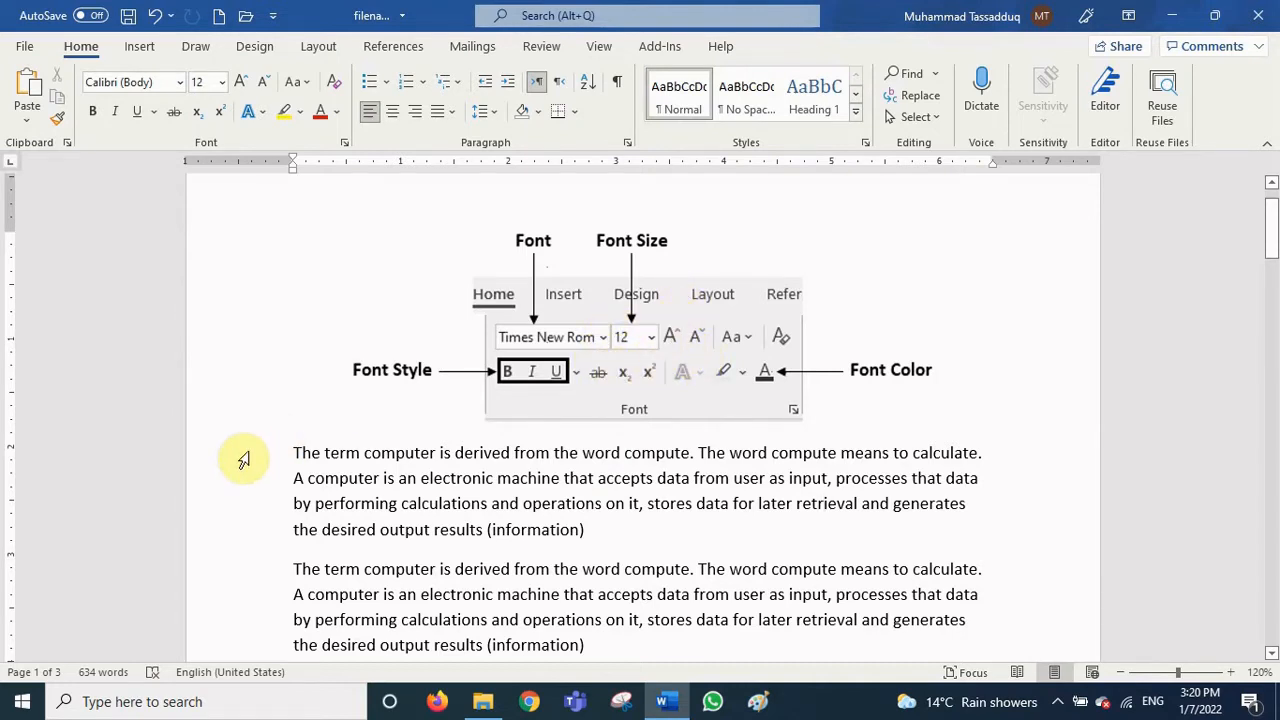
# Preview several typefaces on the first paragraph of body text and set its font to Bahnschrift
pyautogui.moveTo(251, 457); pyautogui.dragTo(248, 531)
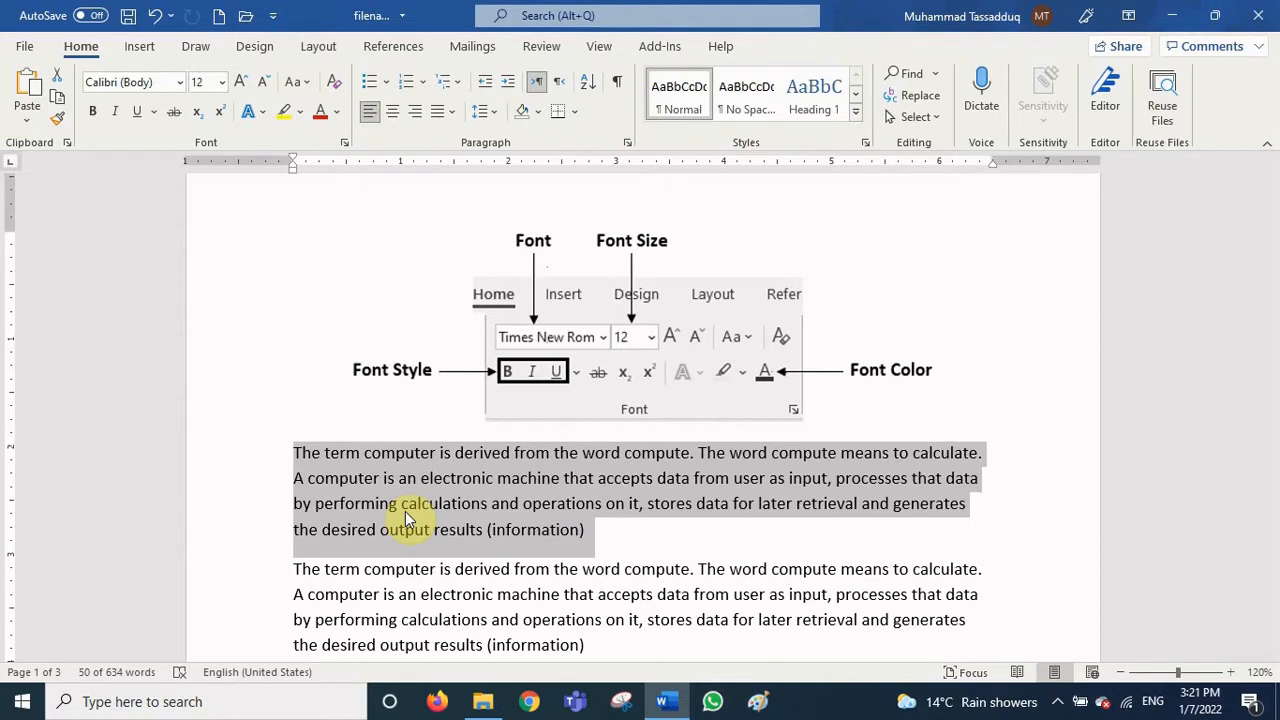
pyautogui.click(177, 83)
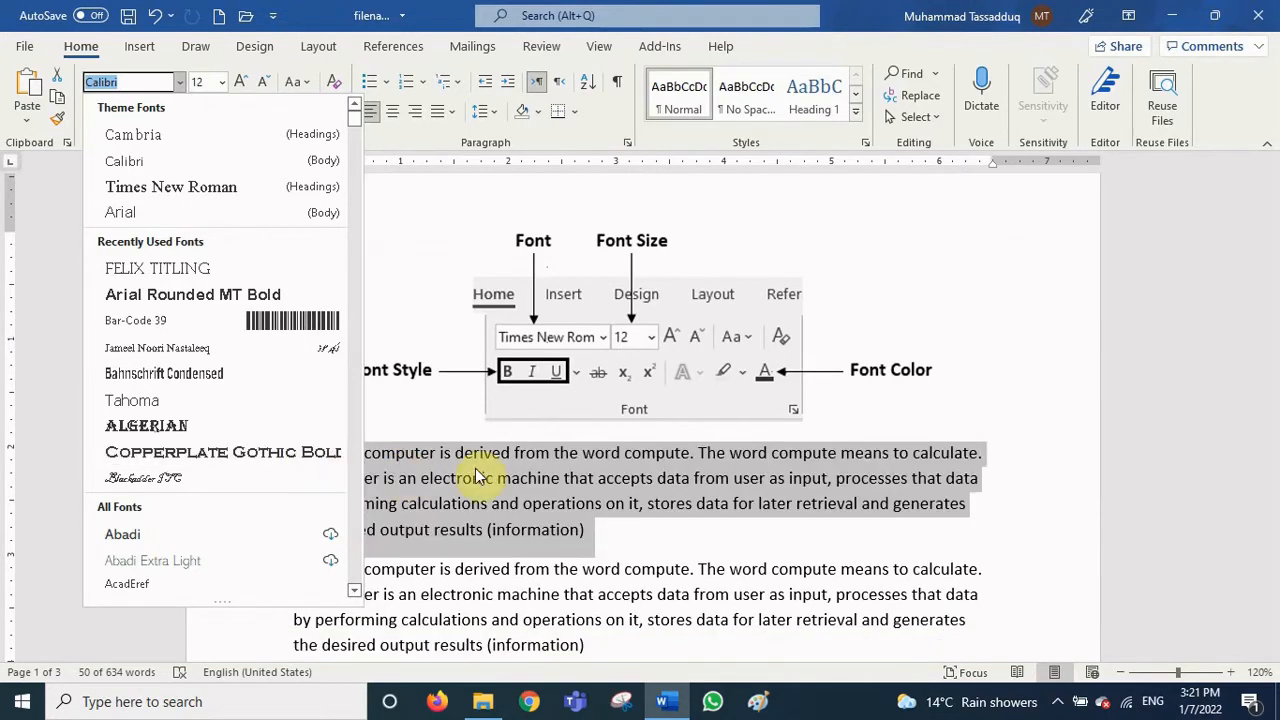
pyautogui.scroll(-4, 212, 524)
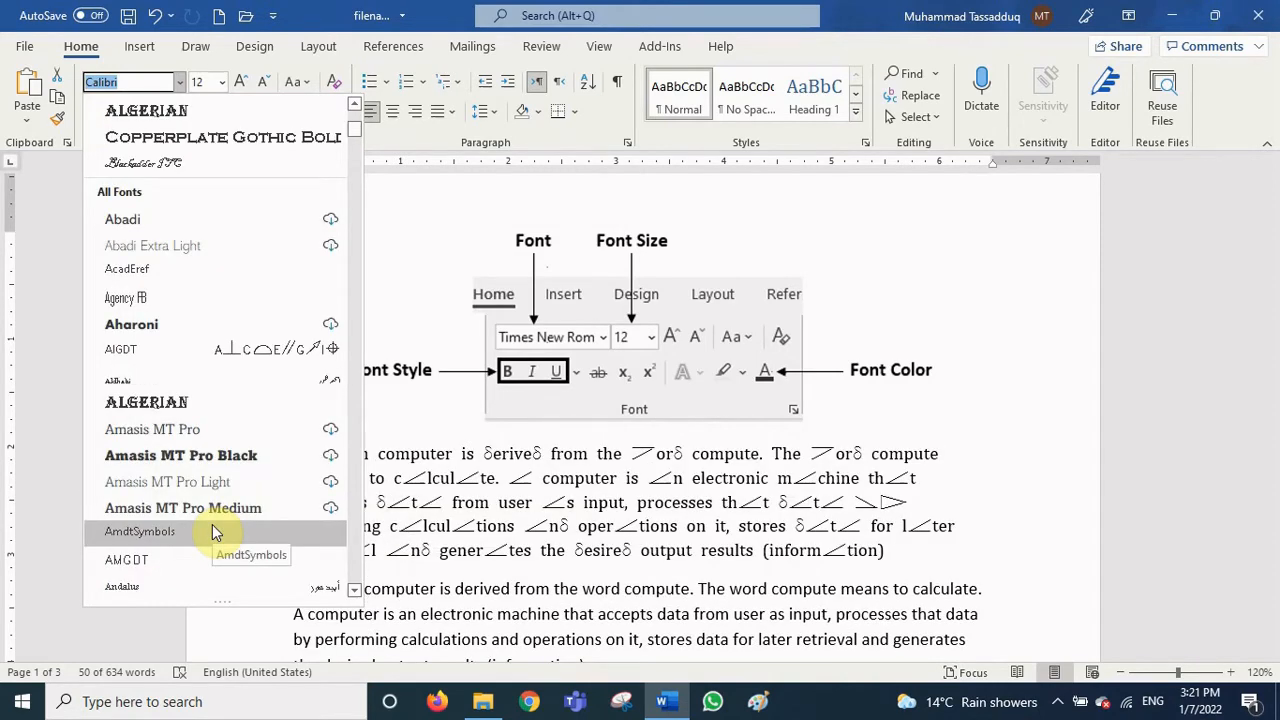
pyautogui.press('Down')
pyautogui.press('Down')
pyautogui.press('Down')
pyautogui.press('Down')
pyautogui.press('Down')
pyautogui.press('Down')
pyautogui.press('Down')
pyautogui.press('Down')
pyautogui.press('Down')
pyautogui.press('Down')
pyautogui.press('Down')
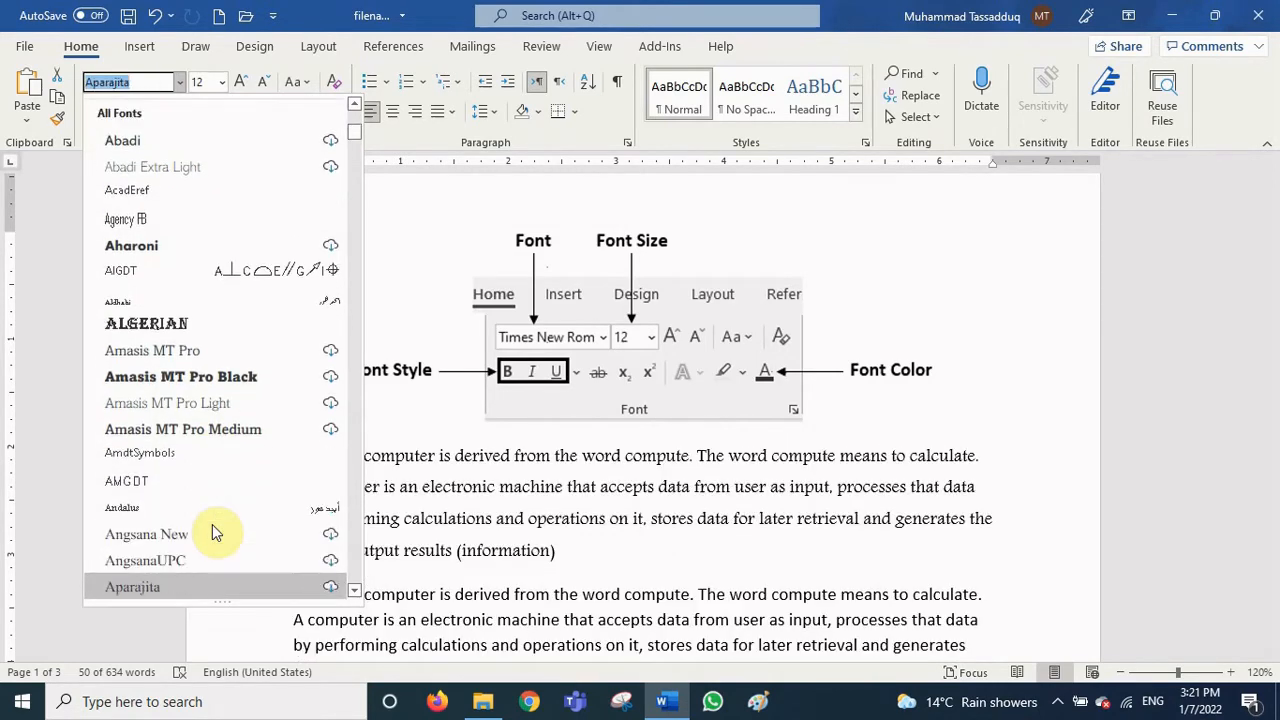
pyautogui.press('Down')
pyautogui.press('Down')
pyautogui.press('Down')
pyautogui.press('Down')
pyautogui.press('Down')
pyautogui.press('Down')
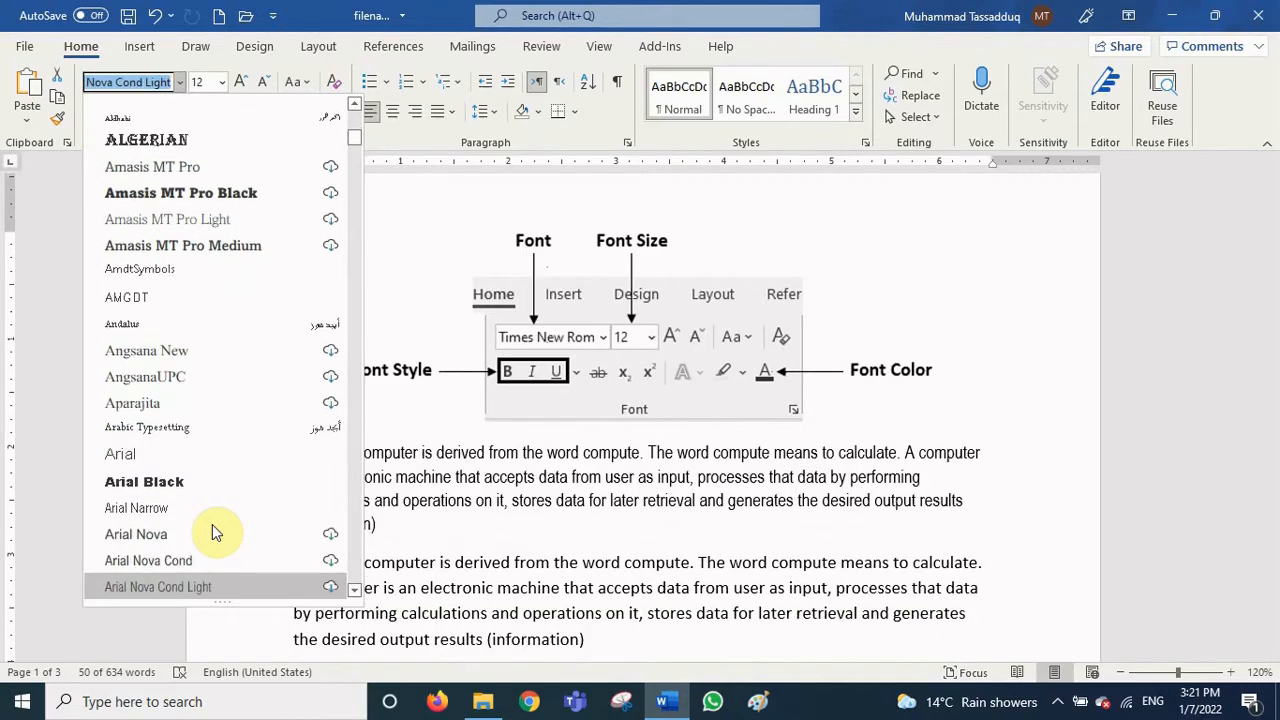
pyautogui.press('Down')
pyautogui.press('Down')
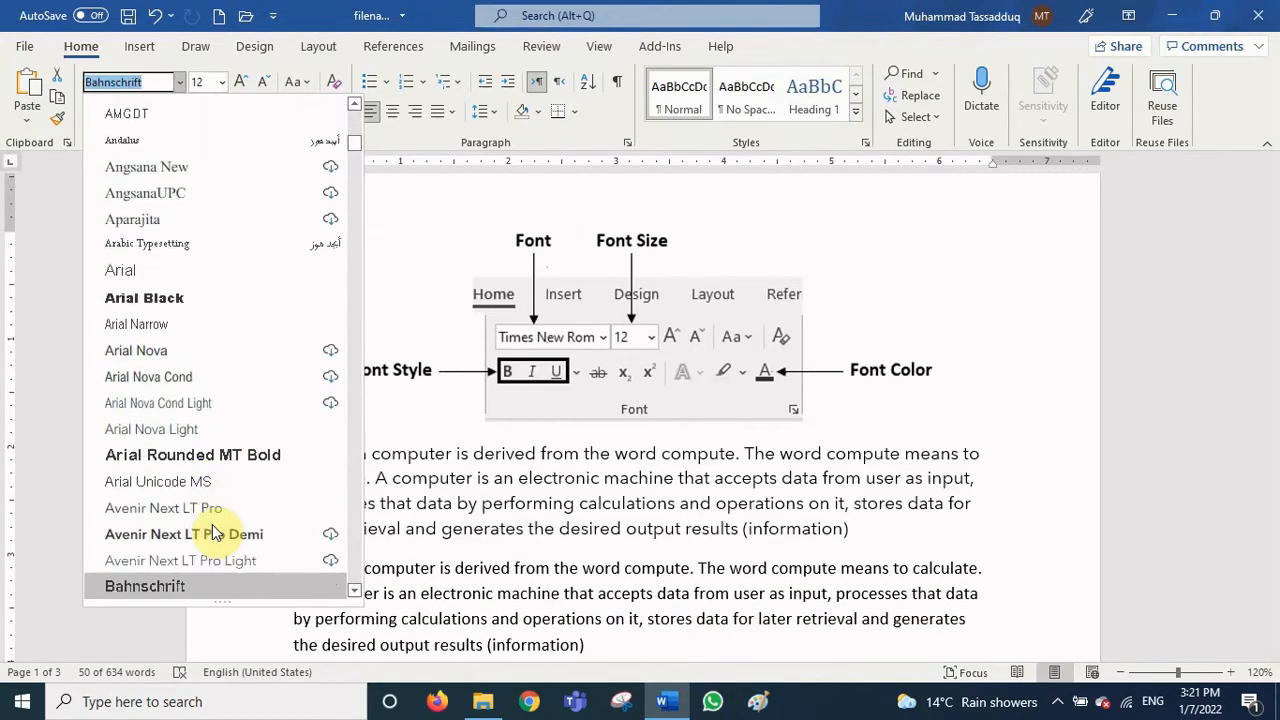
pyautogui.press('Down')
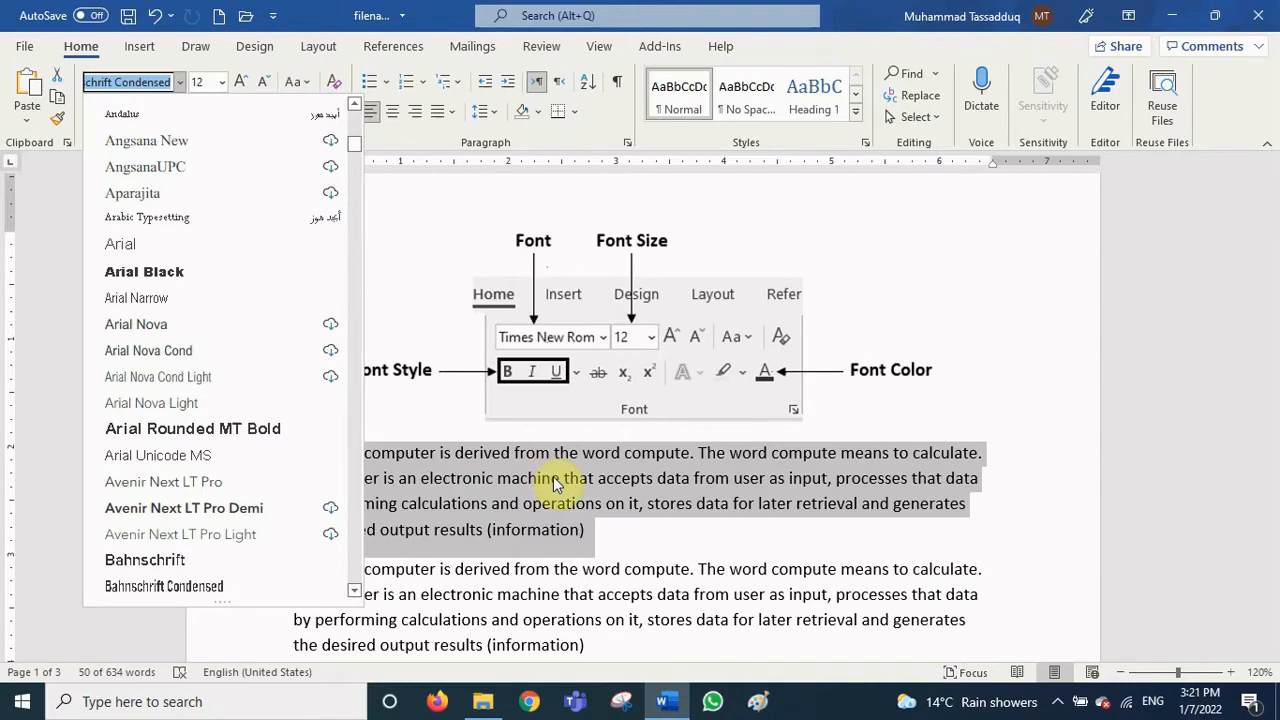
pyautogui.press('Down')
pyautogui.press('Down')
pyautogui.press('Down')
pyautogui.press('Down')
pyautogui.press('Down')
pyautogui.press('Down')
pyautogui.press('Down')
pyautogui.press('Down')
pyautogui.press('Down')
pyautogui.press('Down')
pyautogui.press('Down')
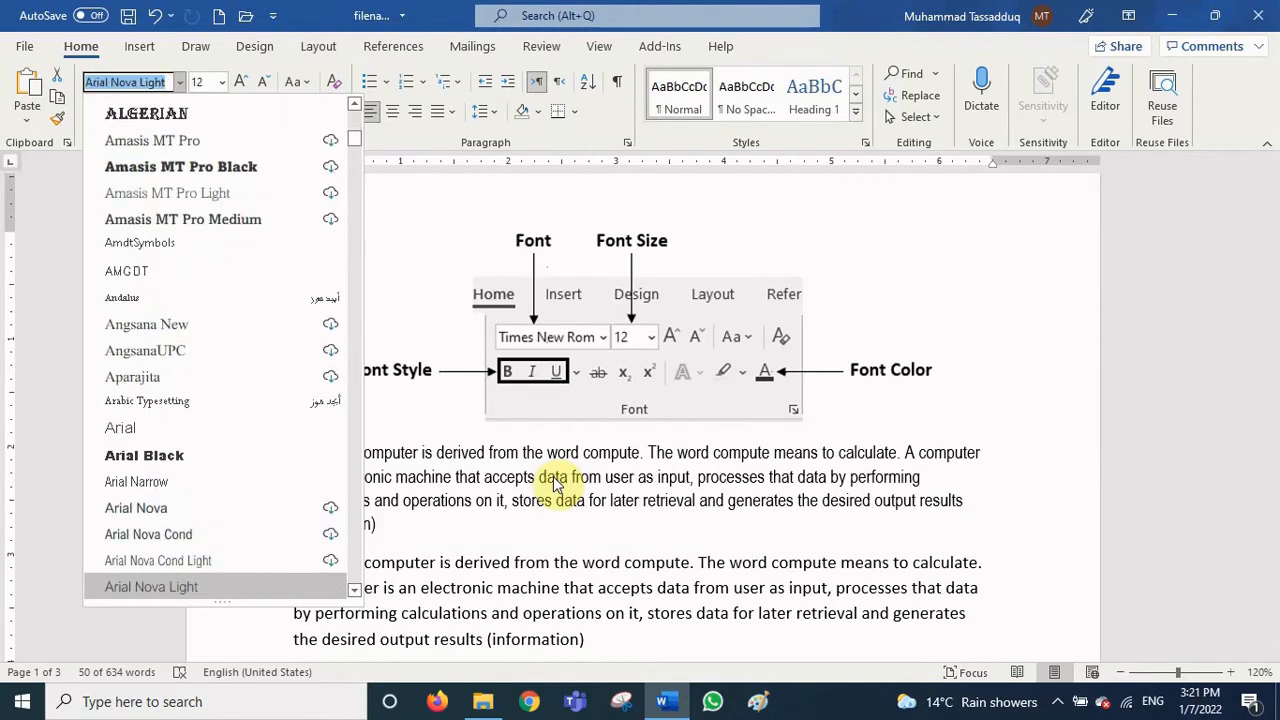
pyautogui.press('Down')
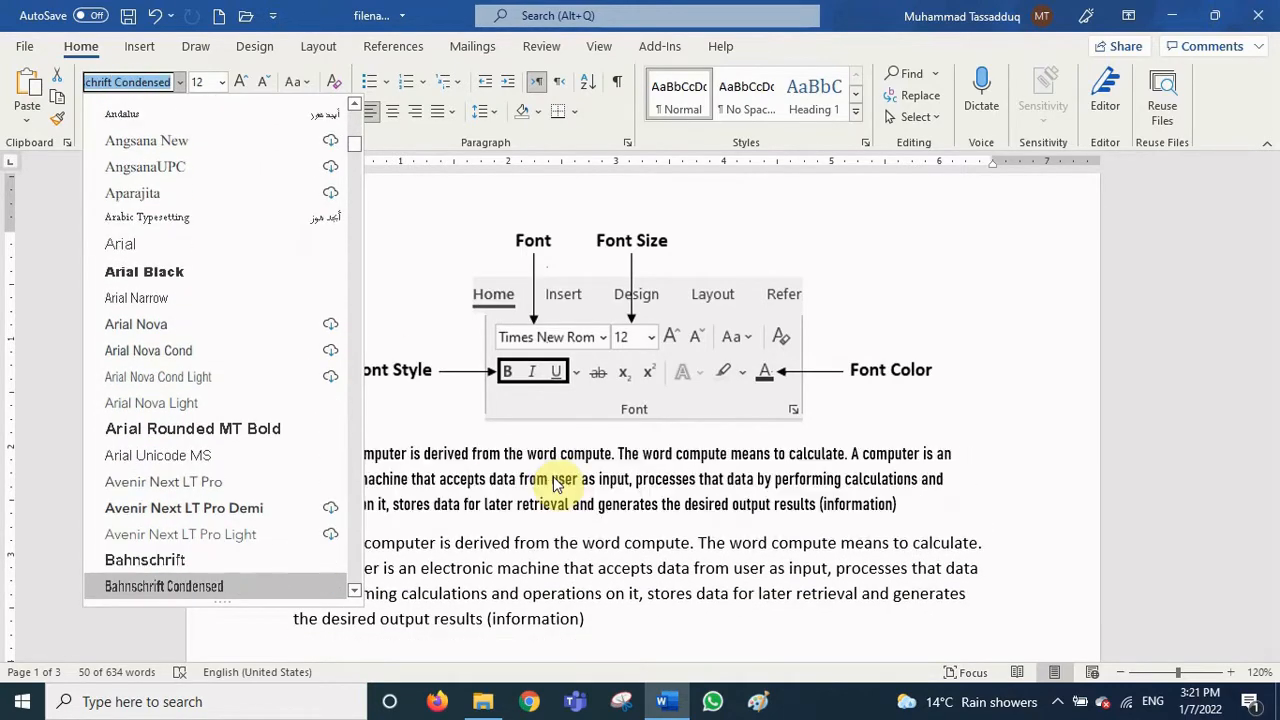
pyautogui.press('Up')
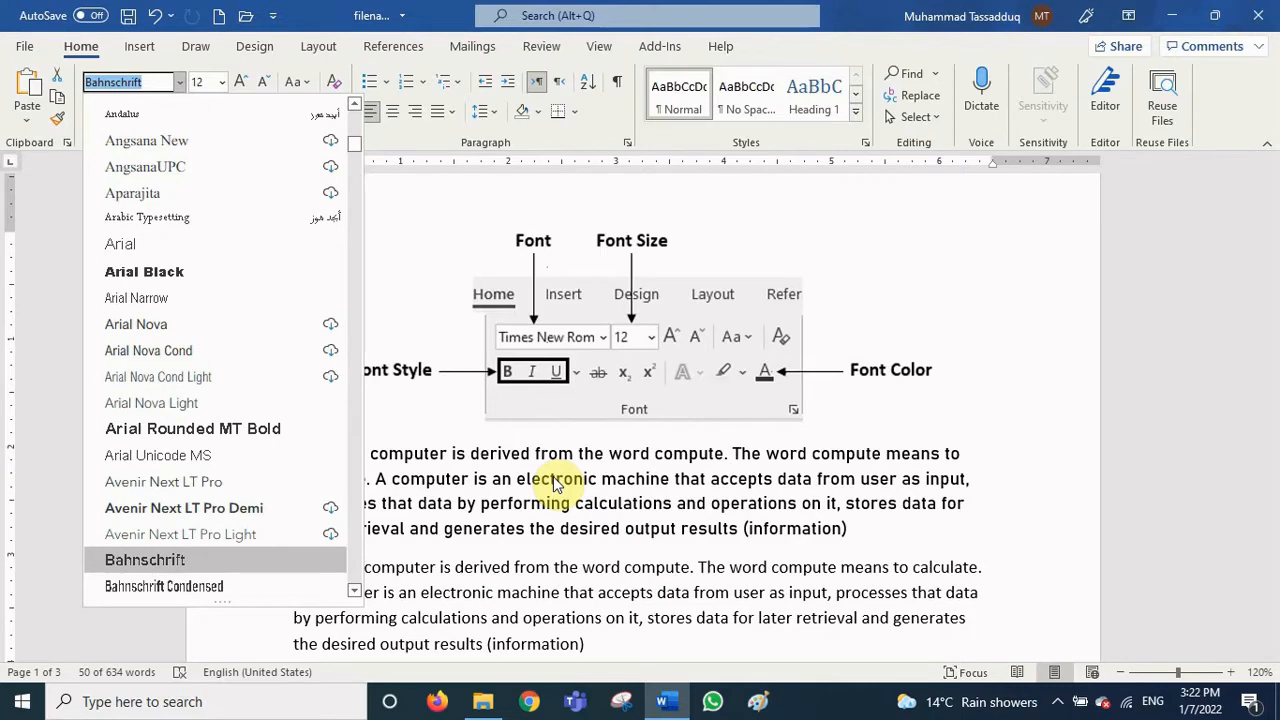
pyautogui.press('Return')
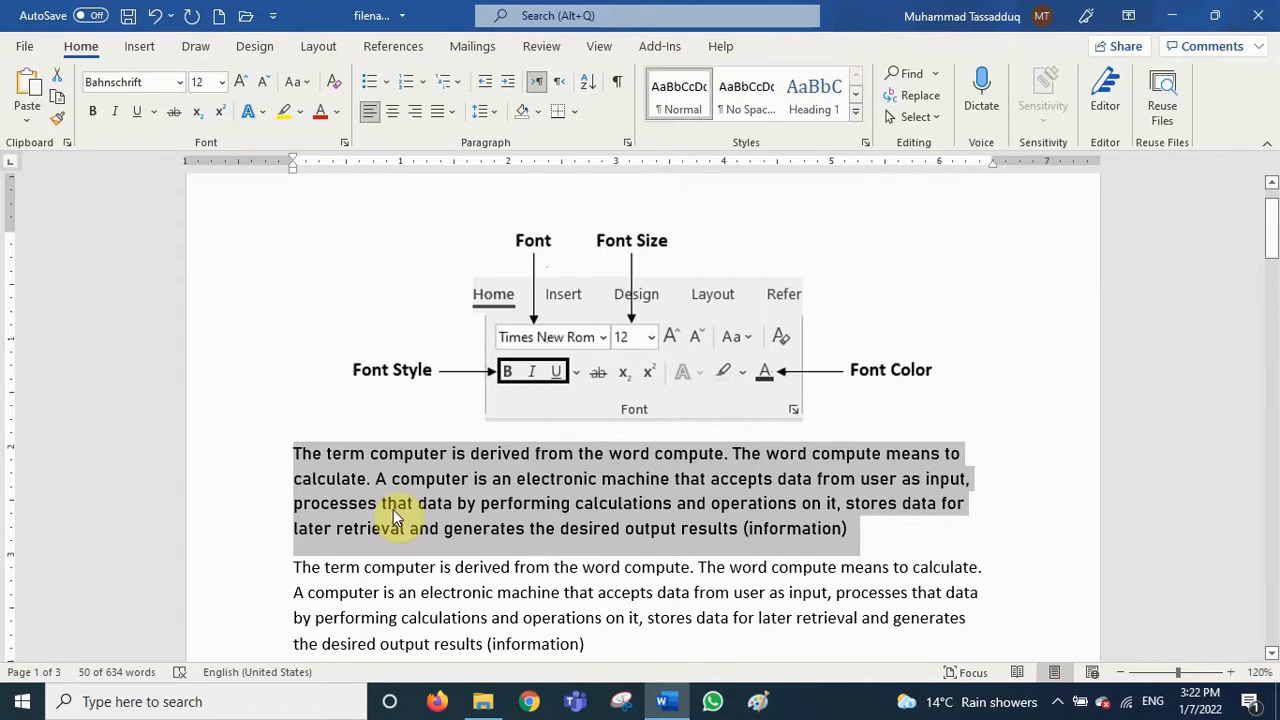
# Preview larger sizes on the first paragraph and increase its font size in preset increments to 16
pyautogui.click(223, 83)
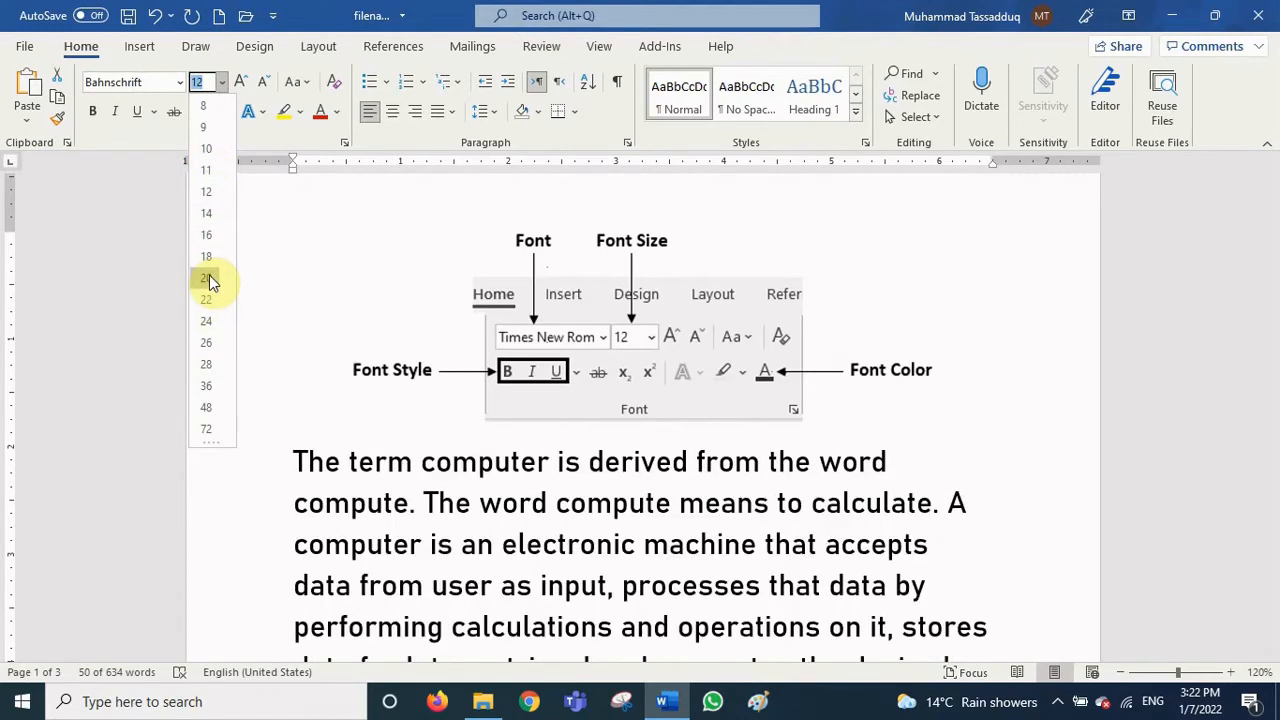
pyautogui.click(241, 83)
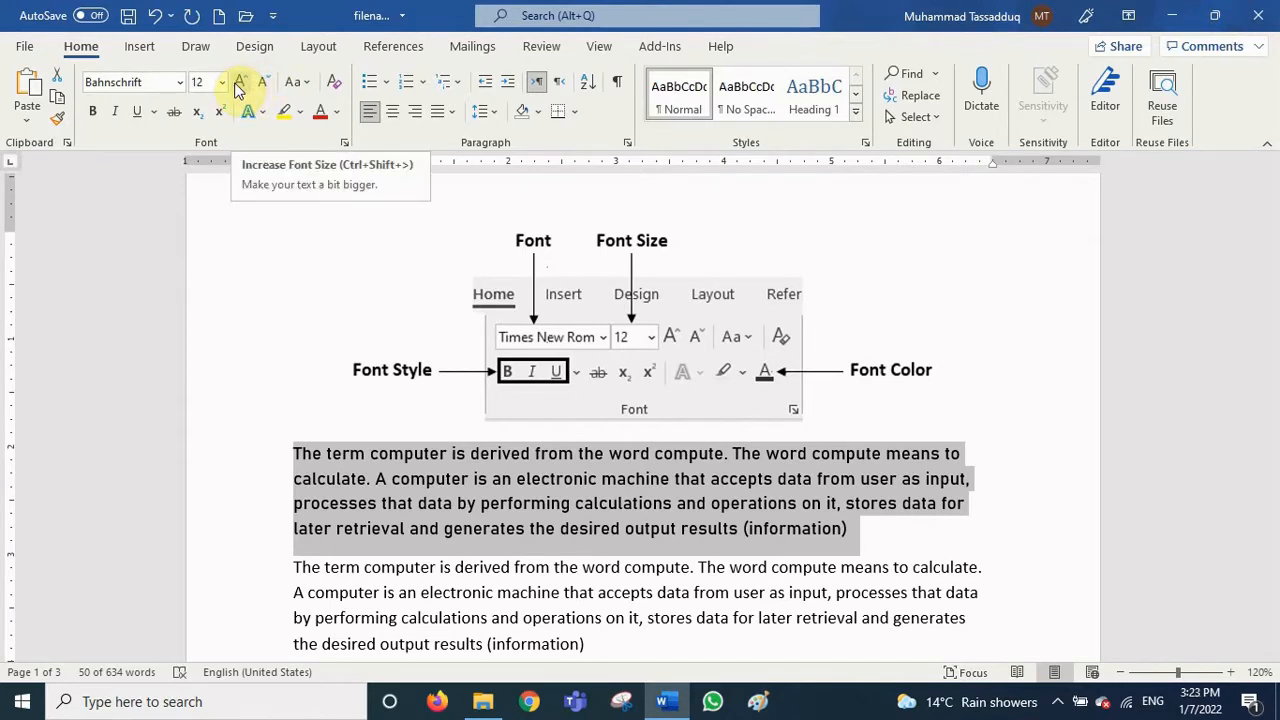
pyautogui.click(238, 83)
pyautogui.click(238, 83)
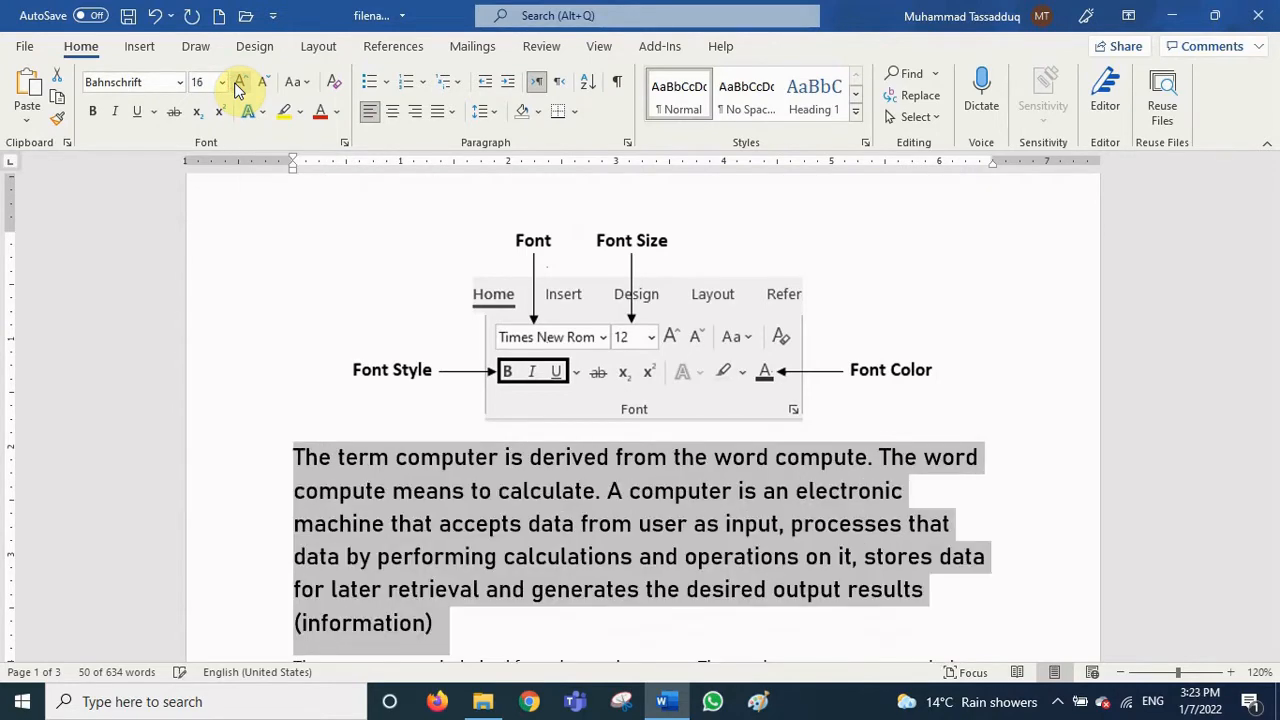
# Decrease the first paragraph's font size in preset increments to 11
pyautogui.click(265, 84)
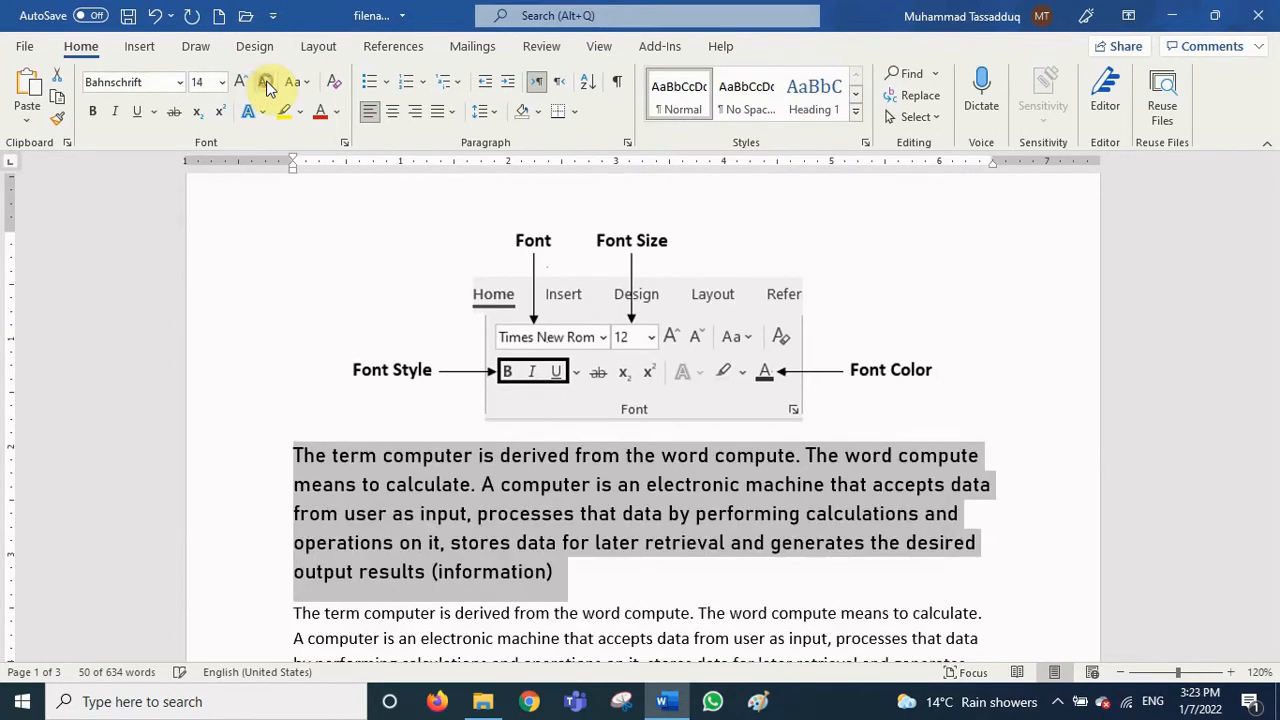
pyautogui.click(265, 84)
pyautogui.click(265, 84)
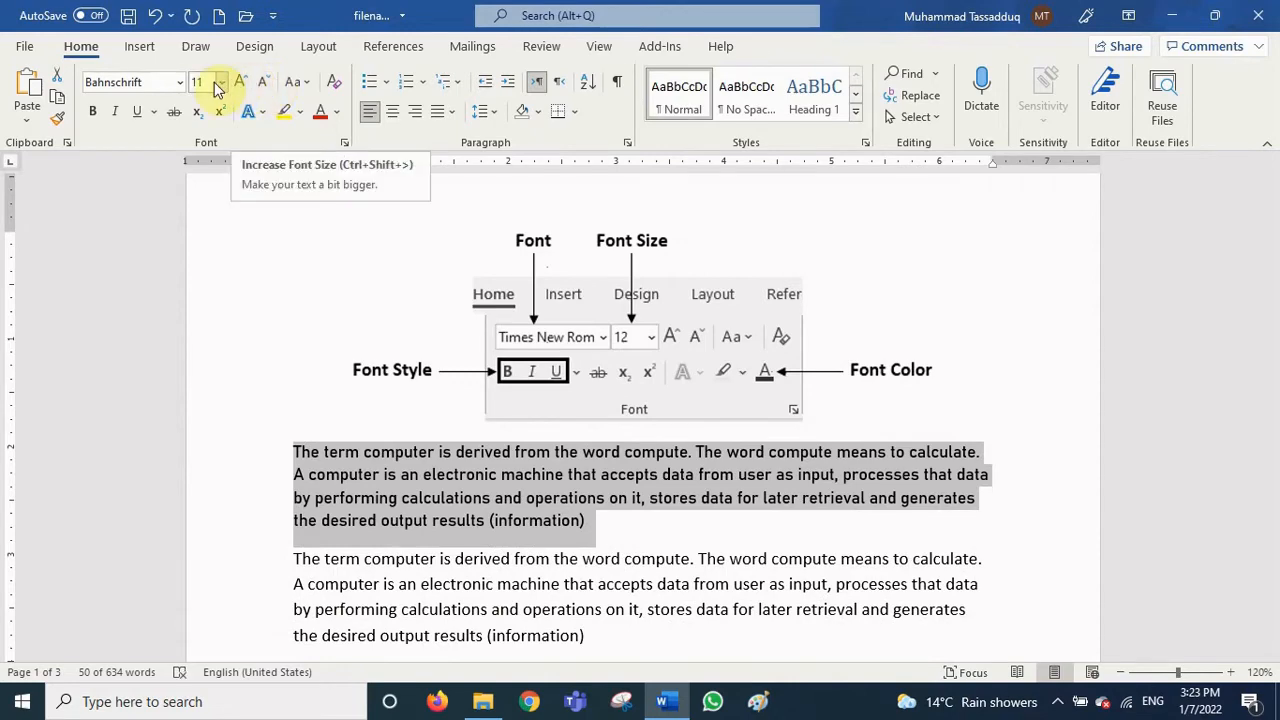
# Increase the first paragraph's font size in preset increments to 18
pyautogui.click(239, 79)
pyautogui.click(239, 79)
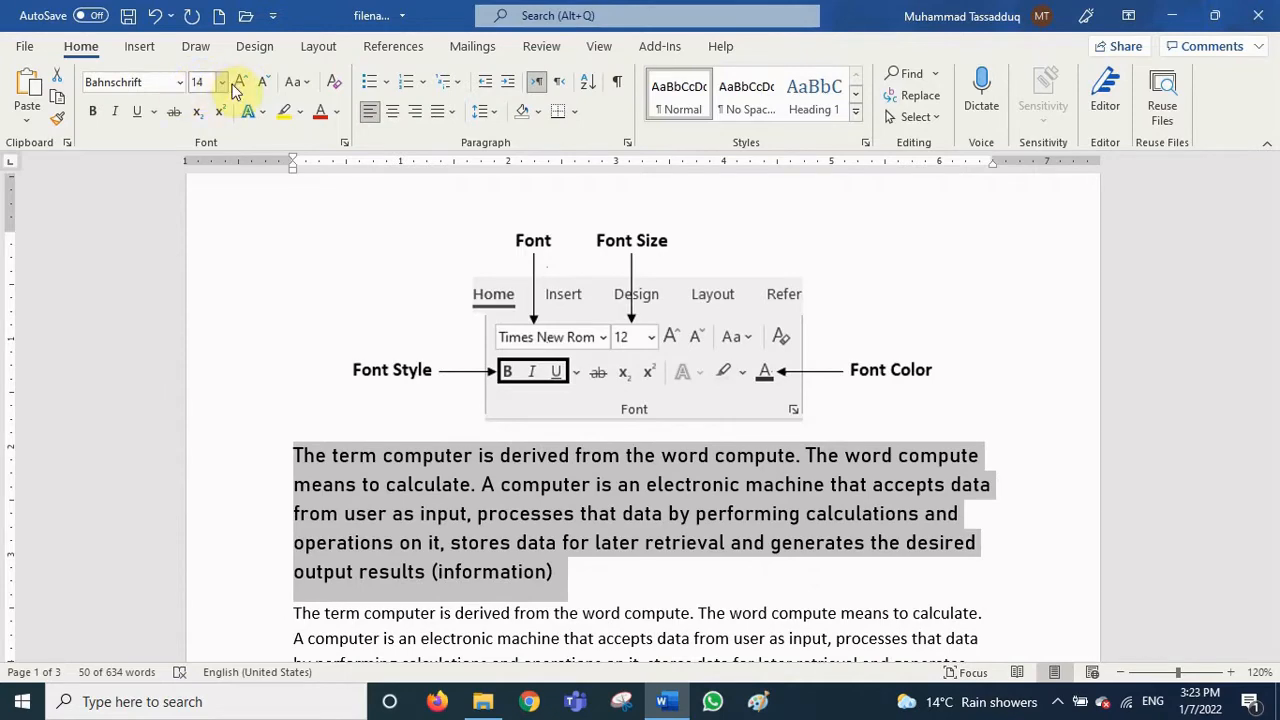
pyautogui.click(247, 86)
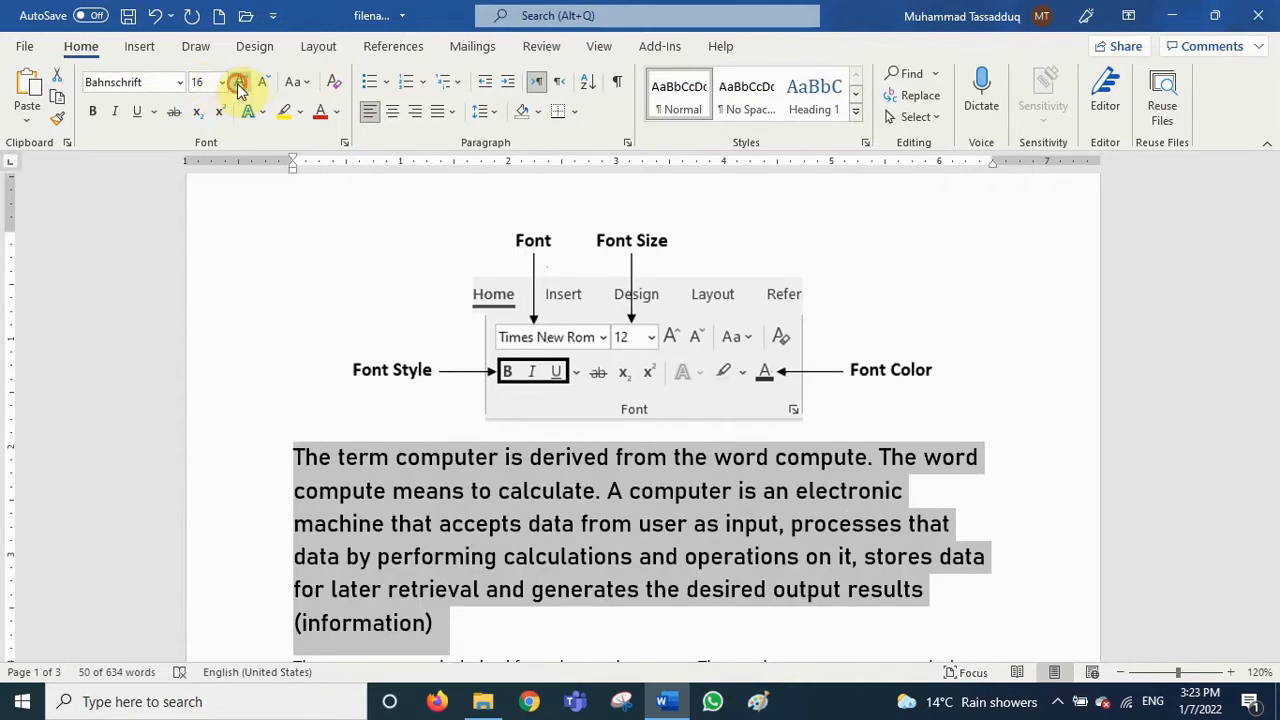
pyautogui.click(240, 85)
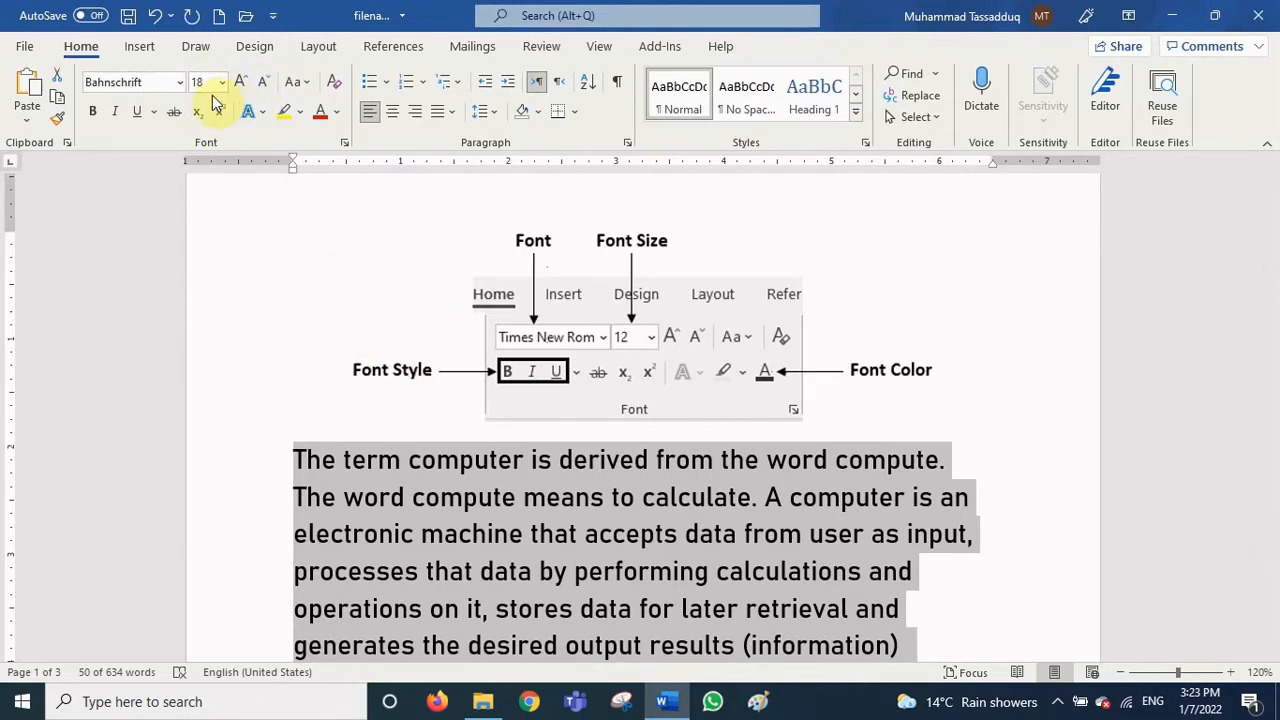
# Enter a custom font size of 15 for the first paragraph
pyautogui.click(207, 83)
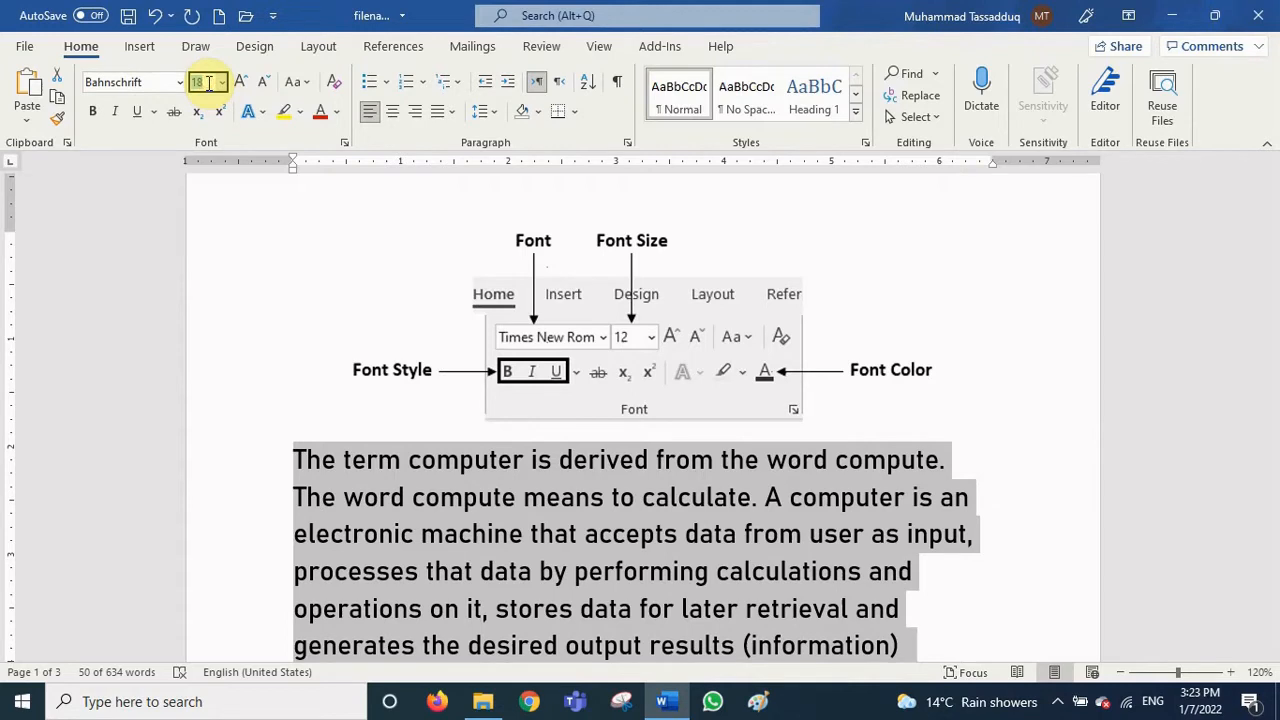
pyautogui.press('BackSpace')
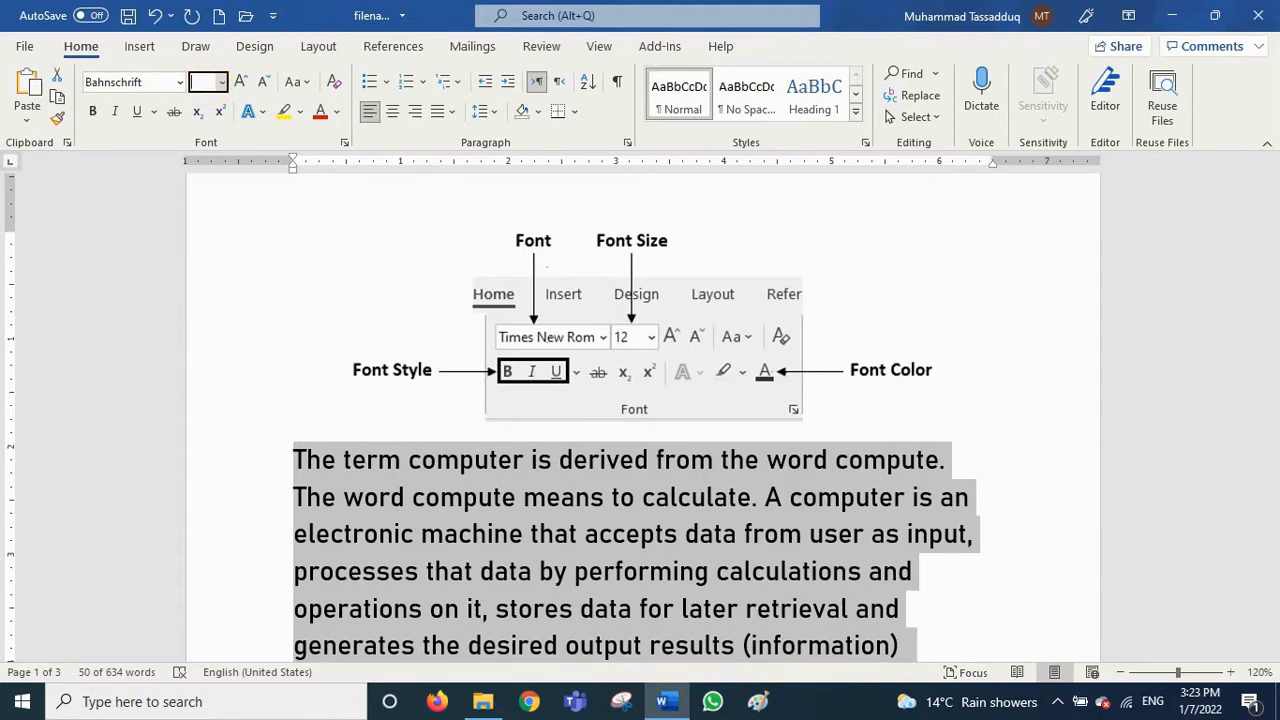
pyautogui.write('15')
pyautogui.press('Return')
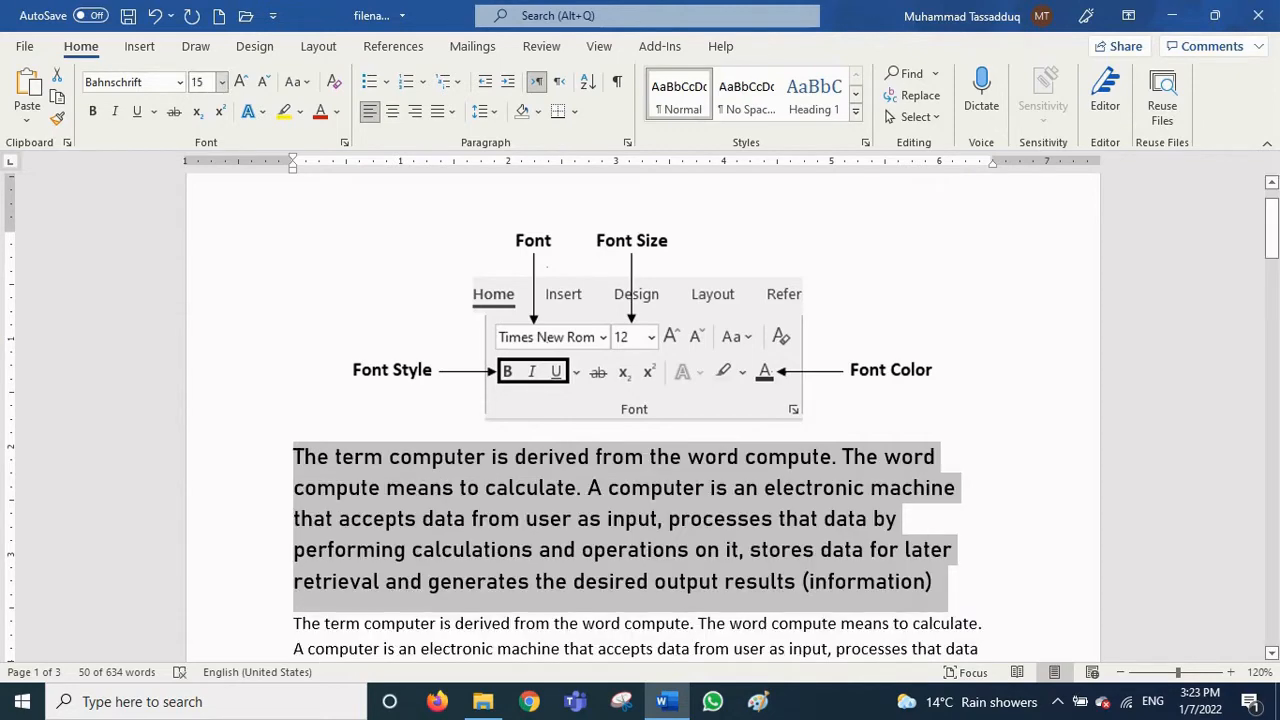
# Set the first paragraph's font size to the fractional value 15.5 and increase it one increment to 16
pyautogui.click(207, 82)
pyautogui.write('15.5')
pyautogui.press('Return')
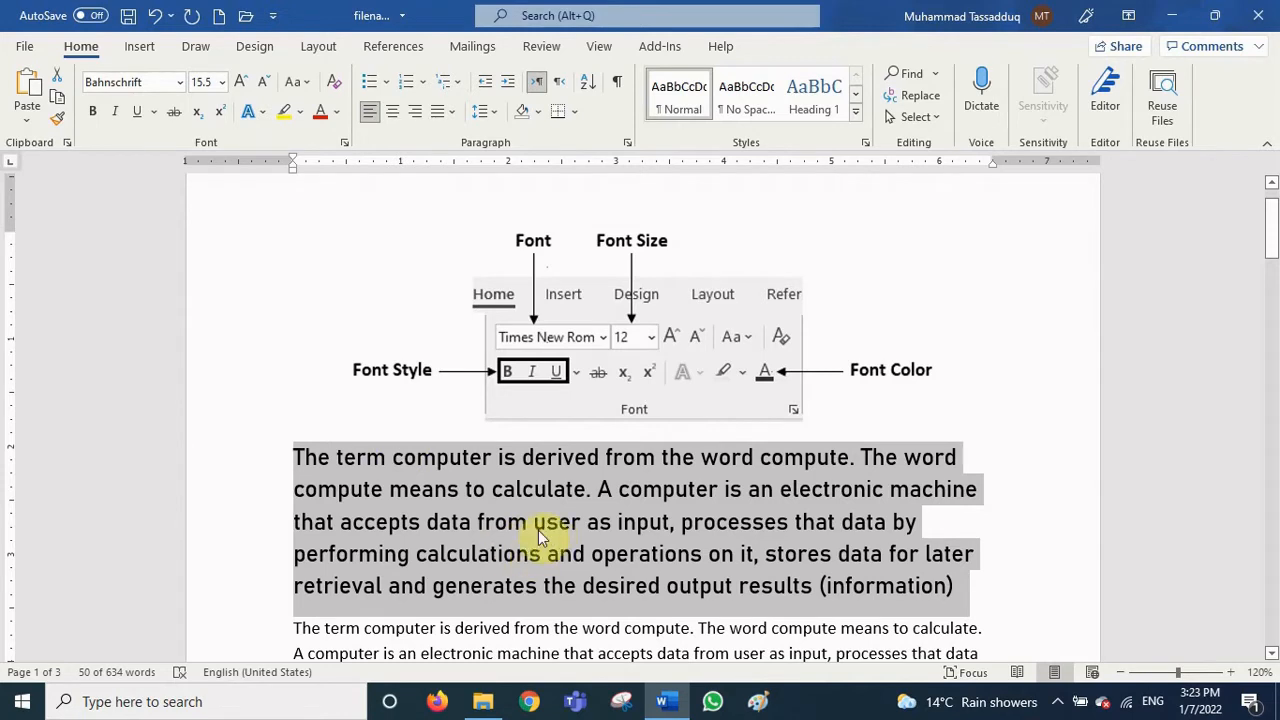
pyautogui.hotkey('ctrl', 'shift', '.')
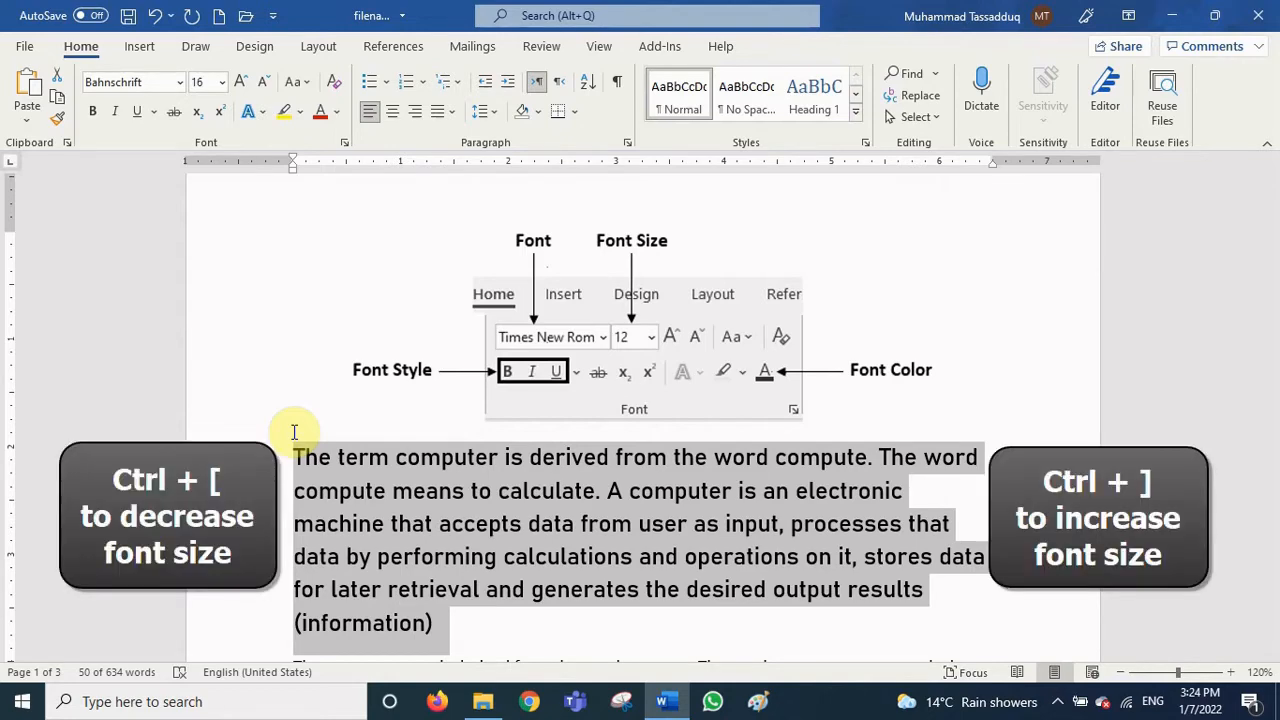
# Decrease the first paragraph's font size one point at a time down to 1
pyautogui.hotkey('ctrl', '[')
pyautogui.hotkey('ctrl', '[')
pyautogui.hotkey('ctrl', '[')
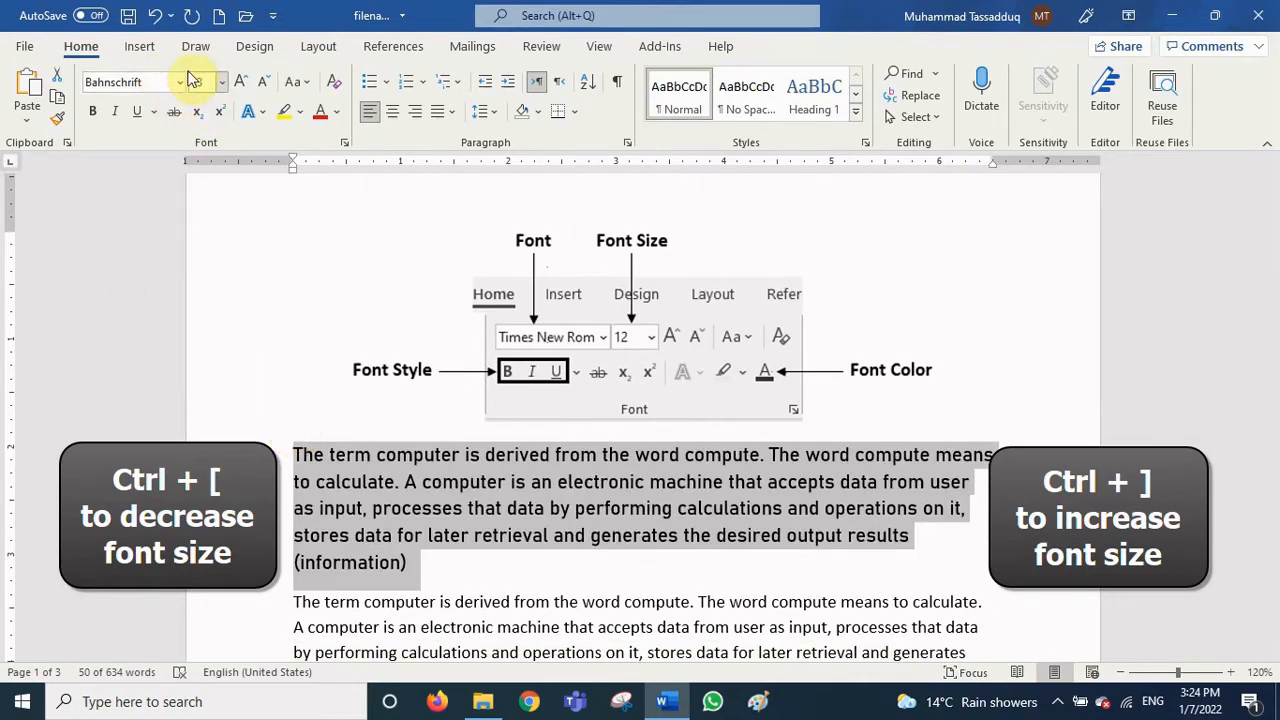
pyautogui.hotkey('ctrl', '[')
pyautogui.hotkey('ctrl', '[')
pyautogui.hotkey('ctrl', '[')
pyautogui.hotkey('ctrl', '[')
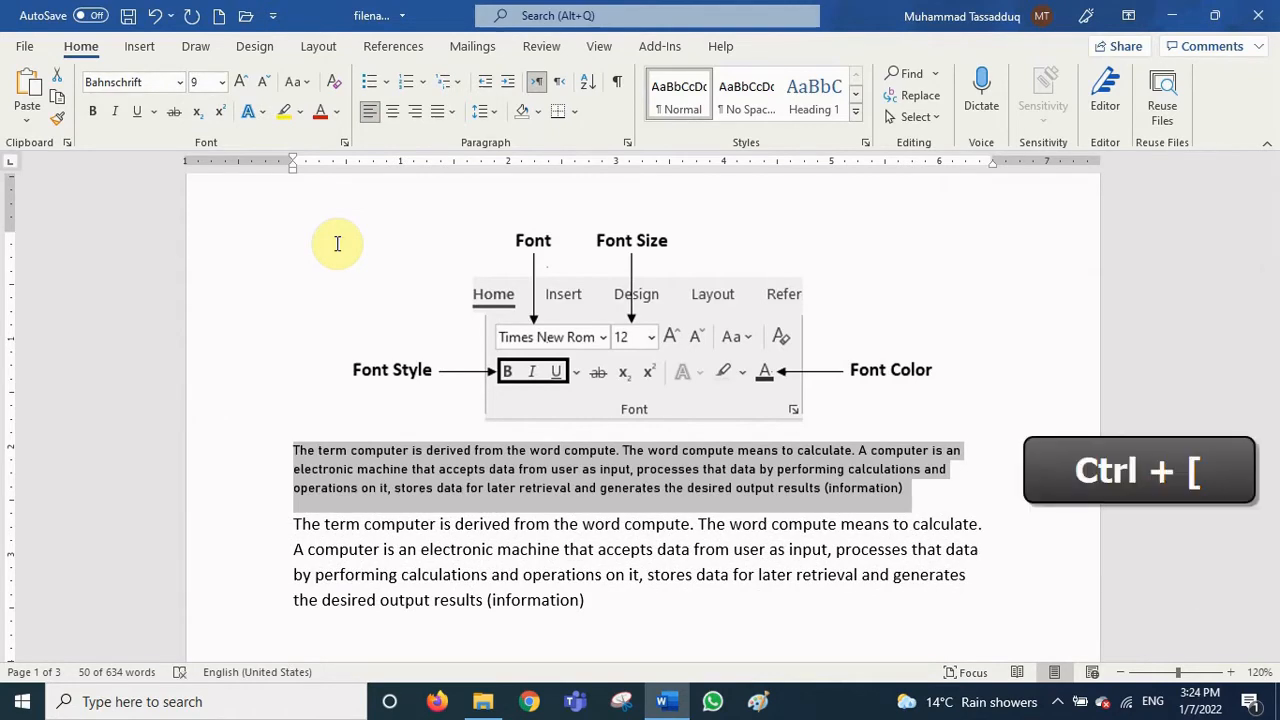
pyautogui.hotkey('ctrl', '[')
pyautogui.hotkey('ctrl', '[')
pyautogui.hotkey('ctrl', '[')
pyautogui.hotkey('ctrl', '[')
pyautogui.hotkey('ctrl', '[')
pyautogui.hotkey('ctrl', '[')
pyautogui.hotkey('ctrl', '[')
pyautogui.hotkey('ctrl', '[')
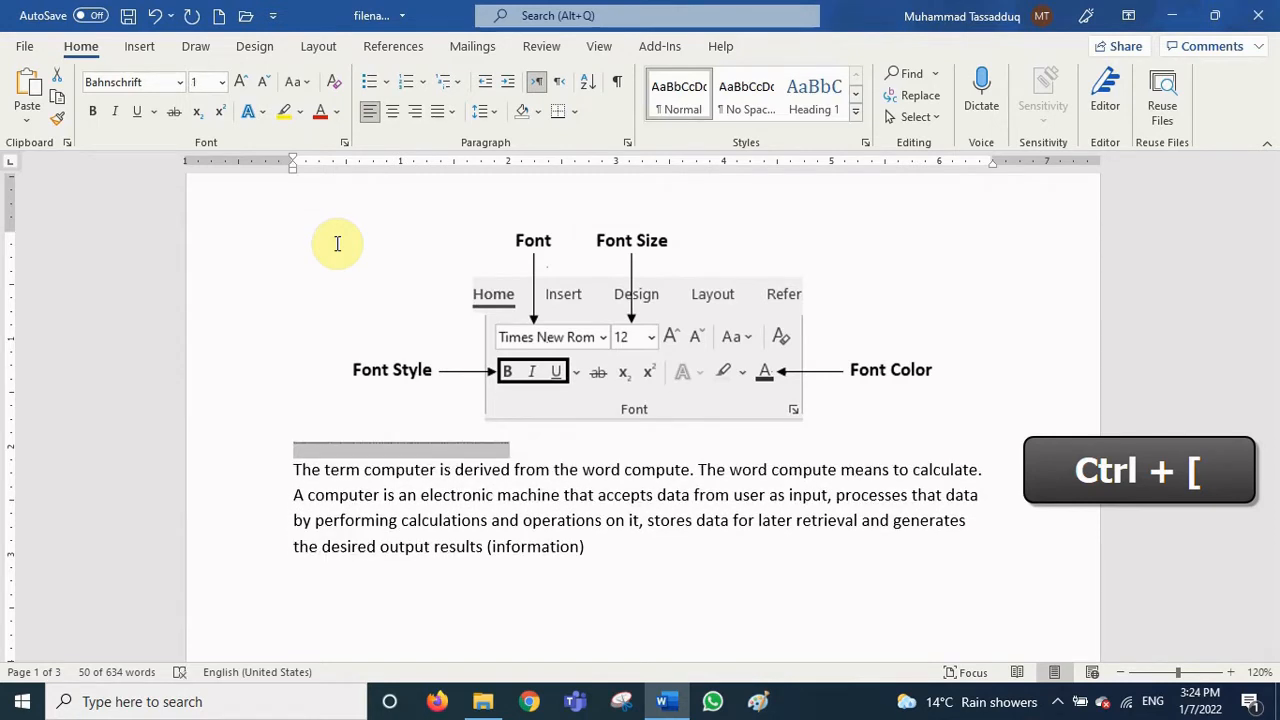
# Try to set the first paragraph's font size to 1700
pyautogui.click(200, 83)
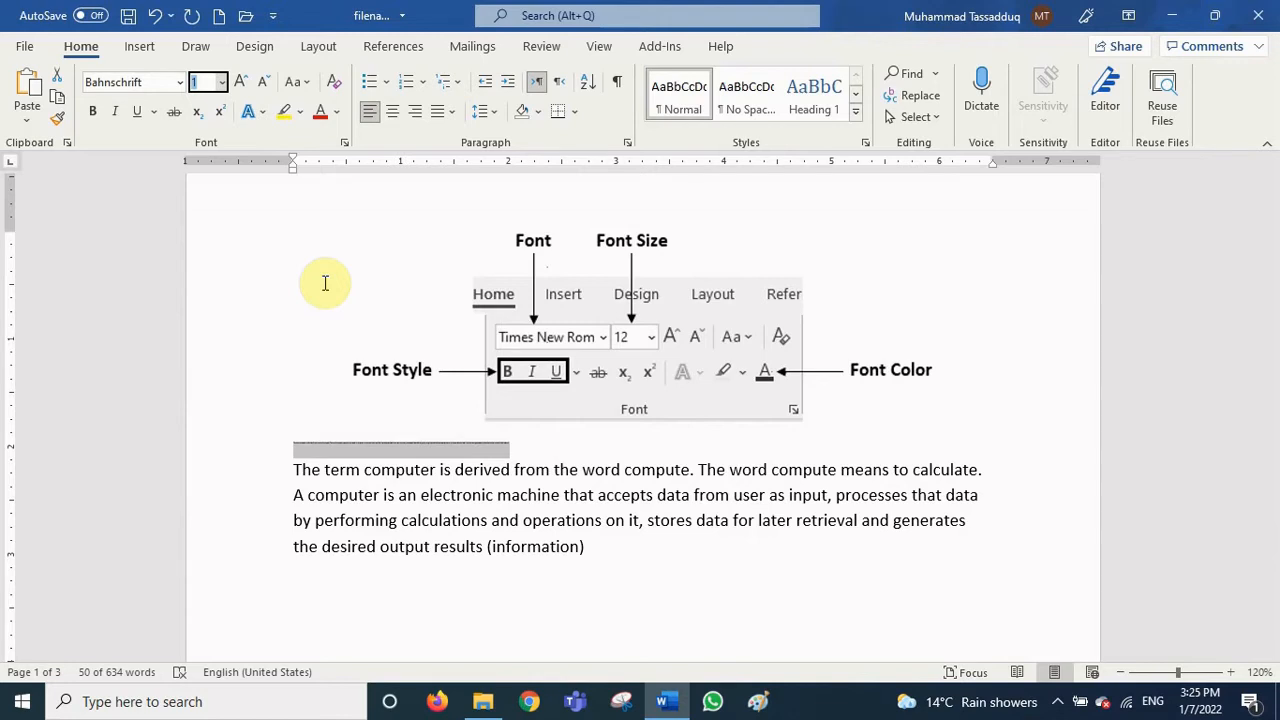
pyautogui.write('1700')
pyautogui.press('Return')
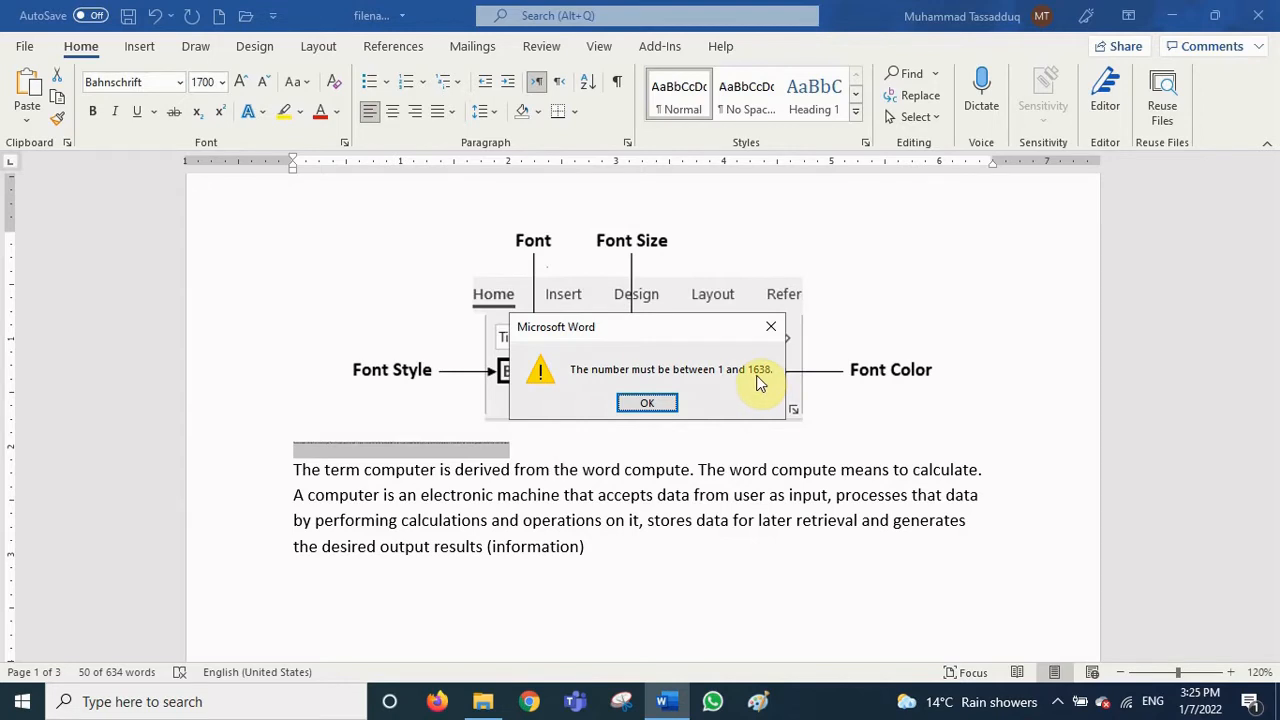
pyautogui.click(647, 404)
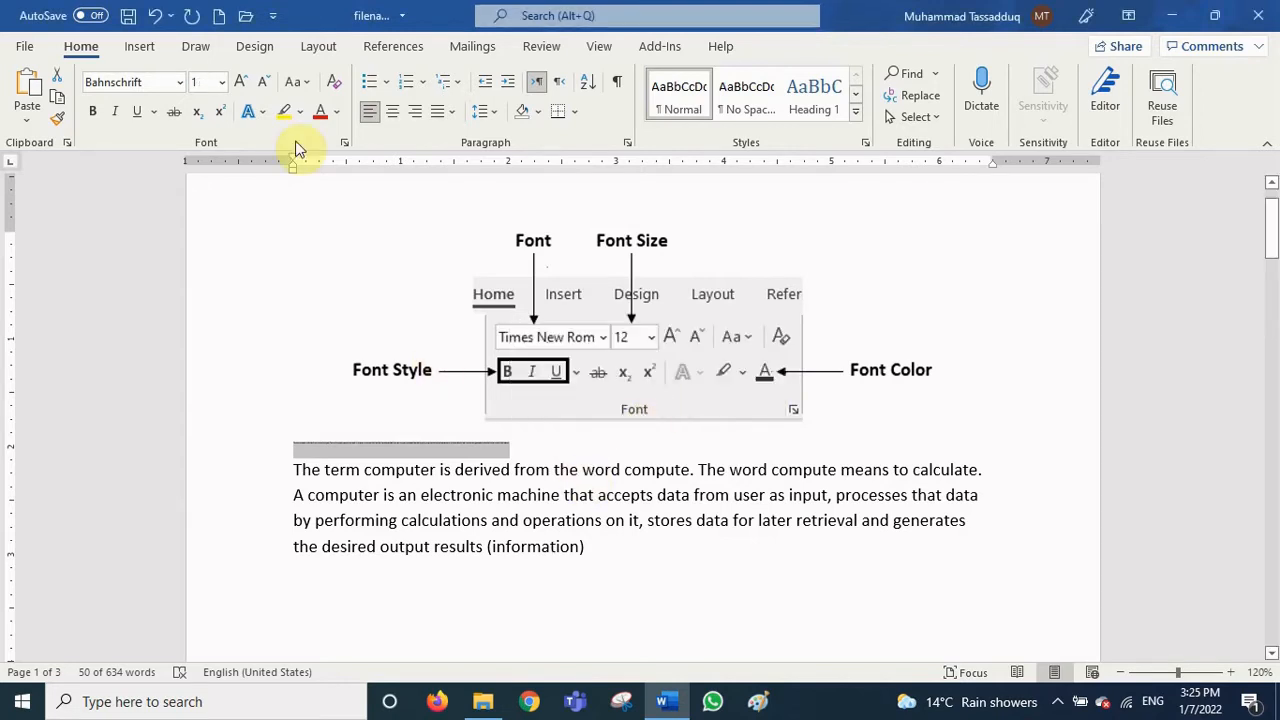
# Set the first paragraph's font size to 1638 and look over the enlarged characters on the page
pyautogui.write('16')
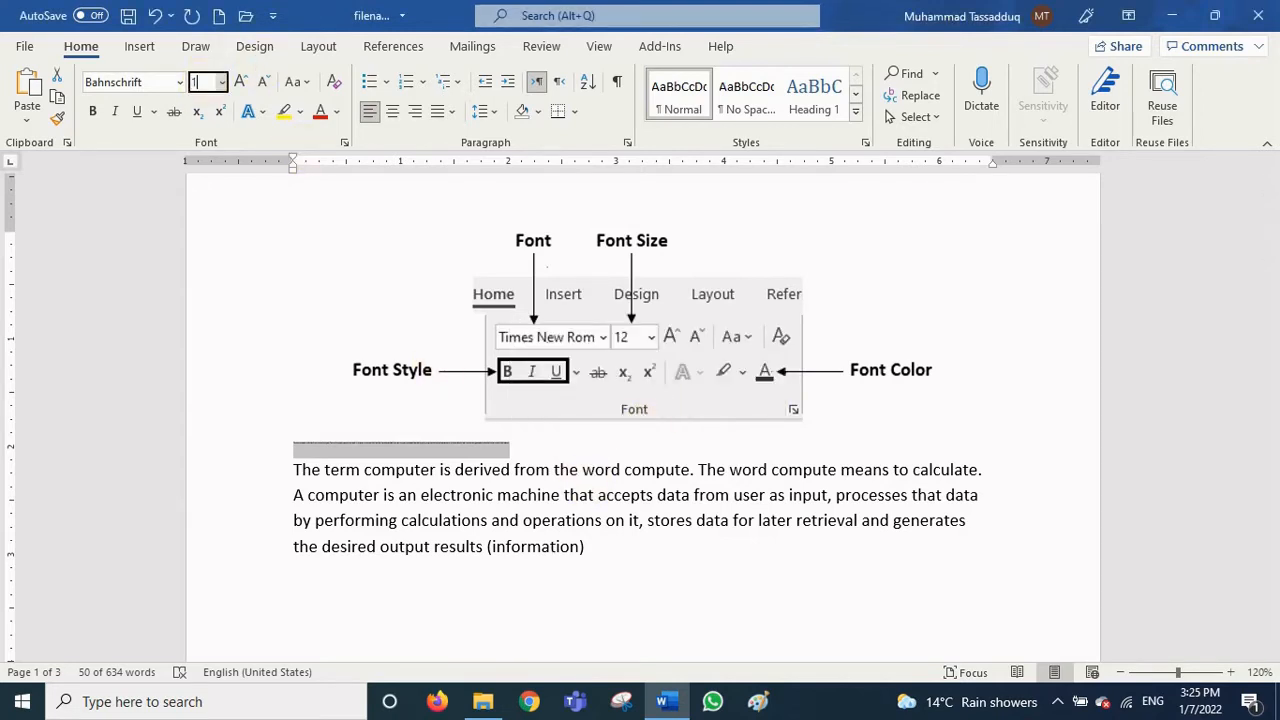
pyautogui.write('38')
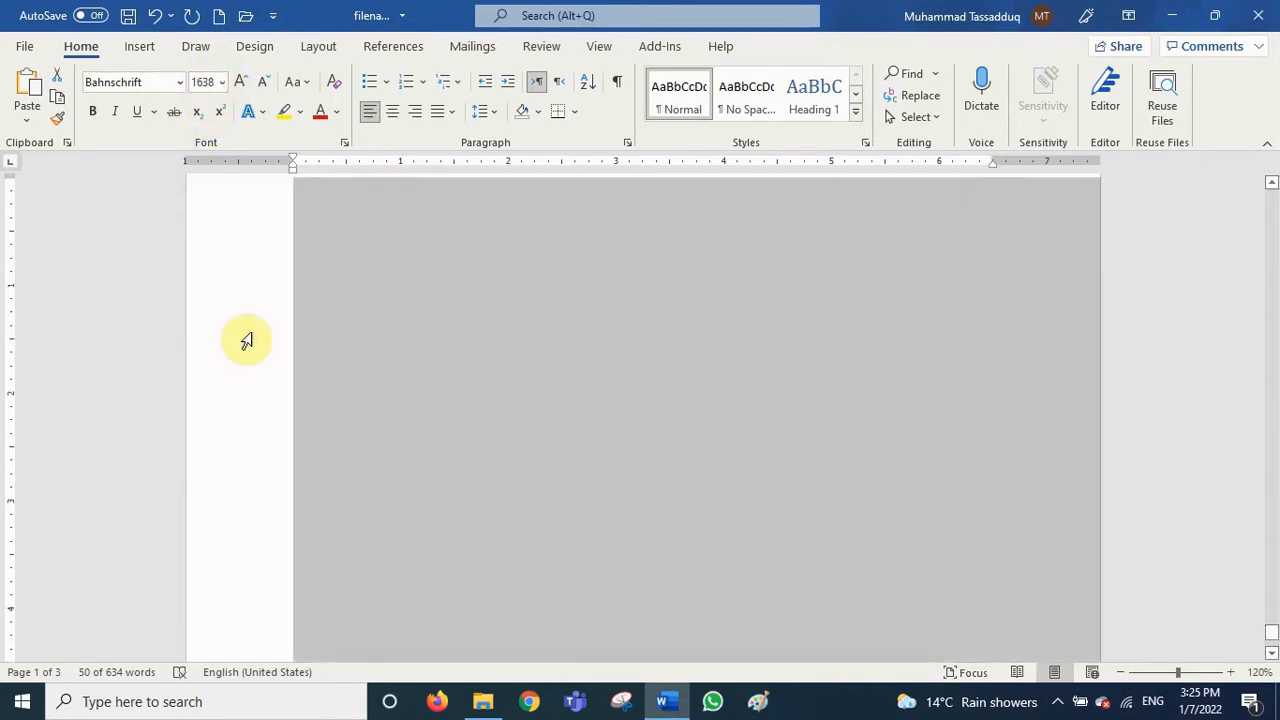
pyautogui.click(632, 266)
pyautogui.scroll(-5, 583, 308)
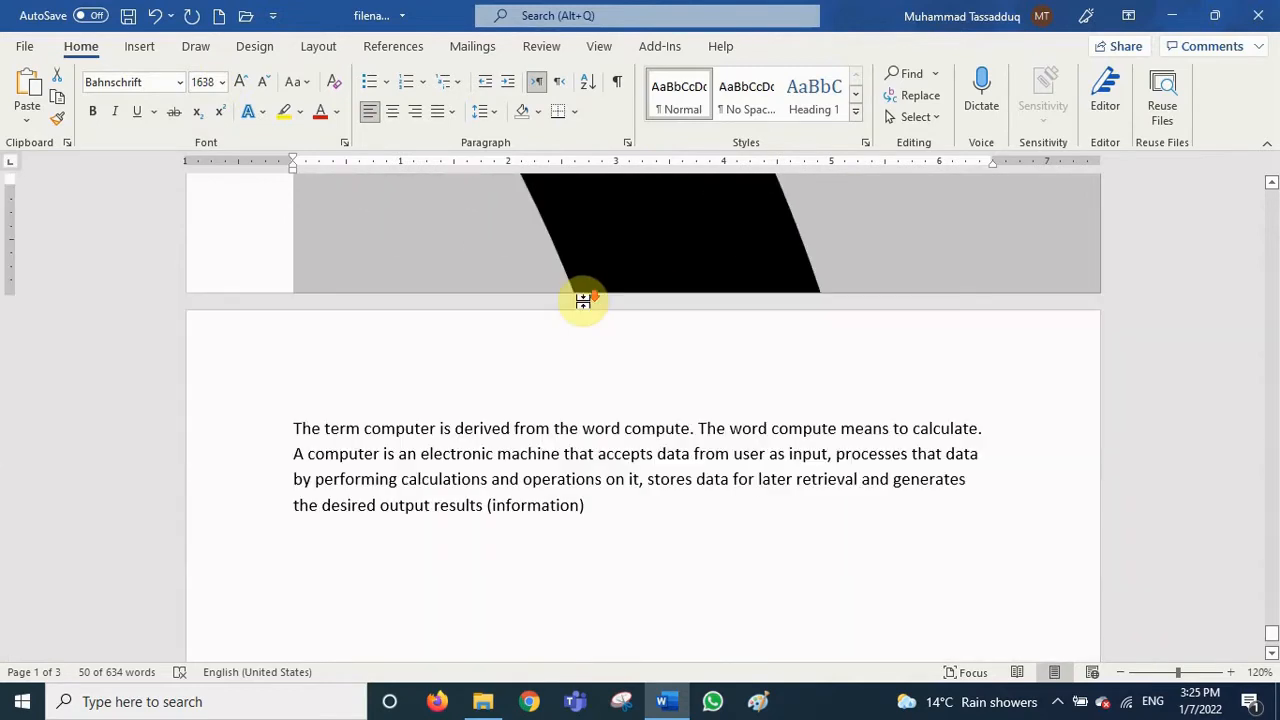
pyautogui.scroll(4, 580, 300)
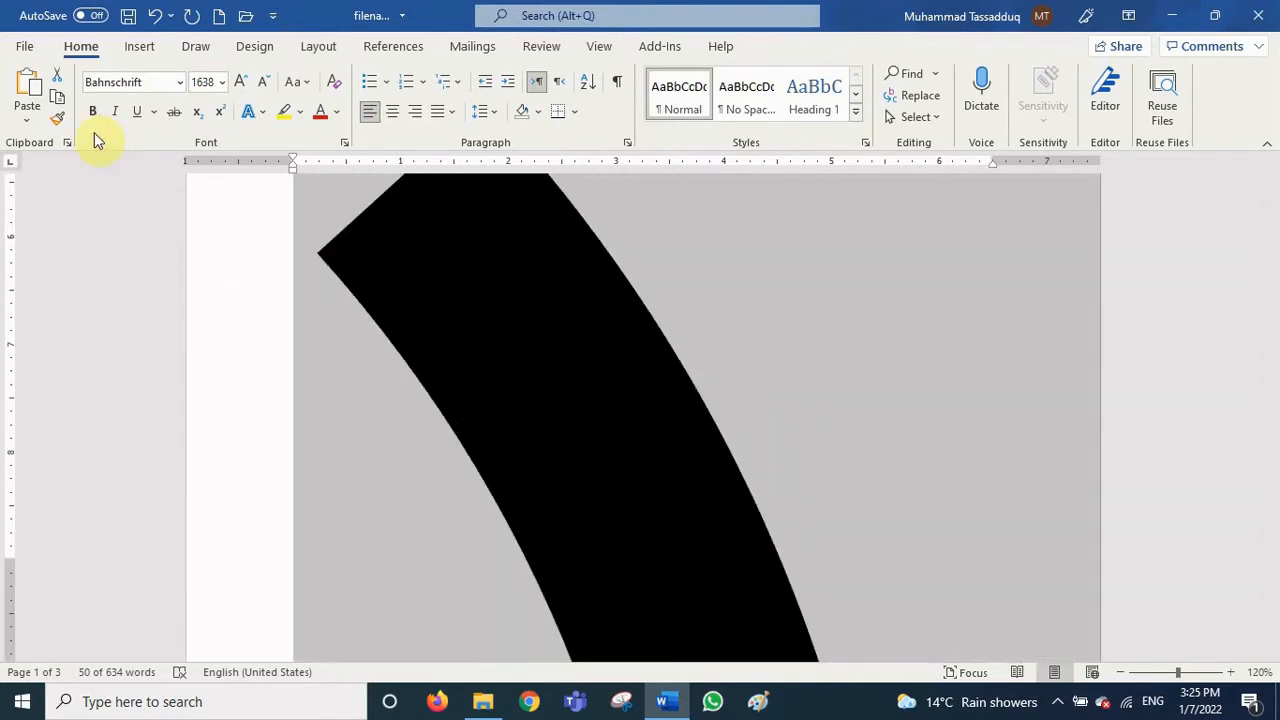
# Set the first paragraph's font size to 12
pyautogui.click(203, 82)
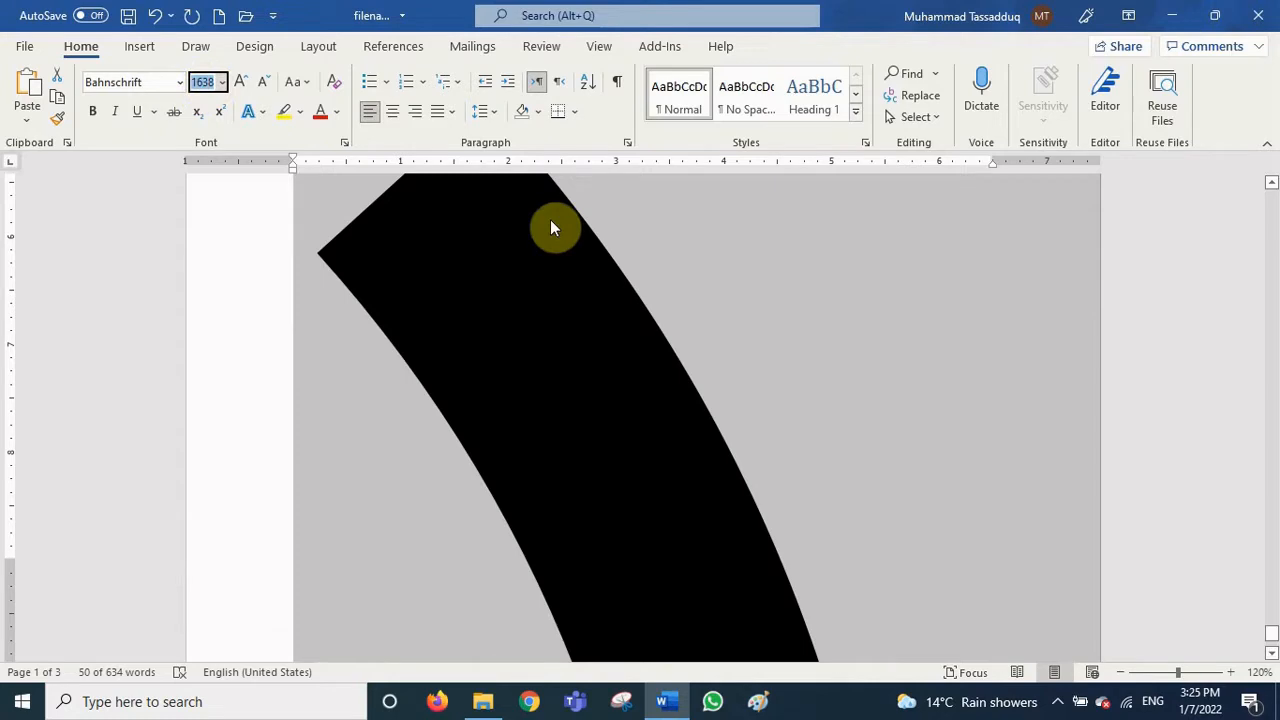
pyautogui.write('12')
pyautogui.press('Return')
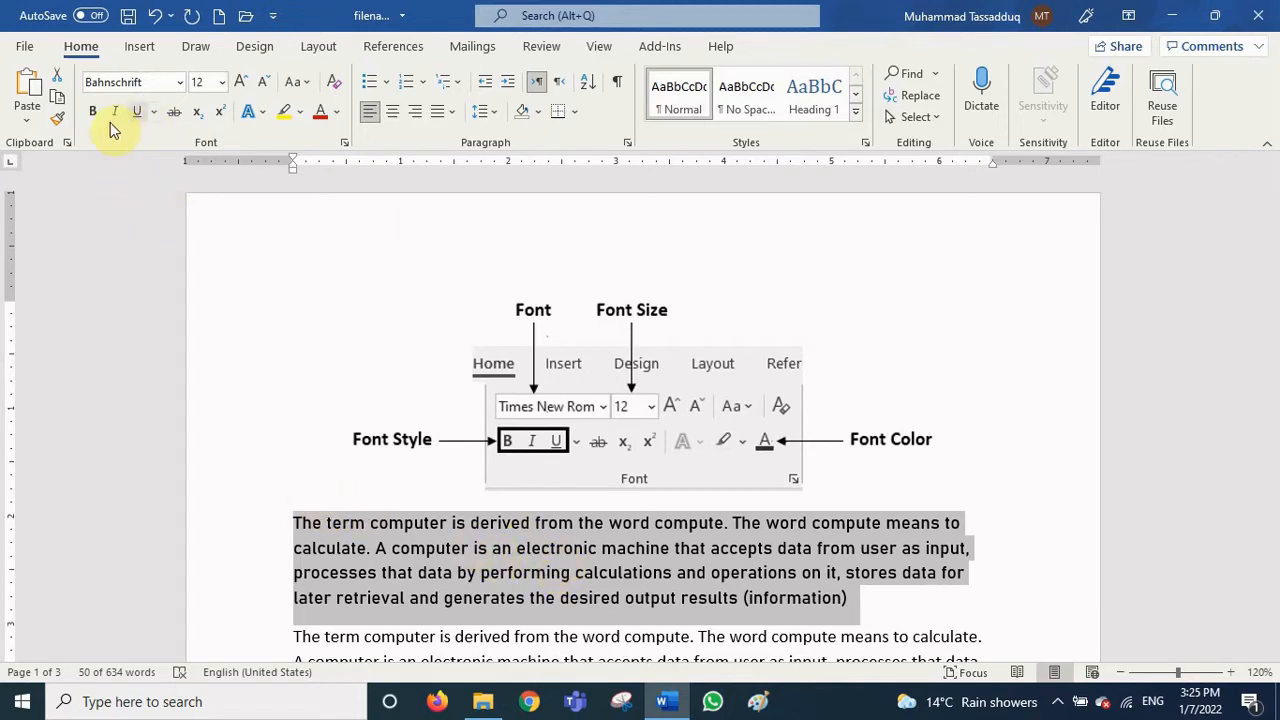
# Make the whole second paragraph bold, and remove the bold formatting again
pyautogui.scroll(-2, 369, 552)
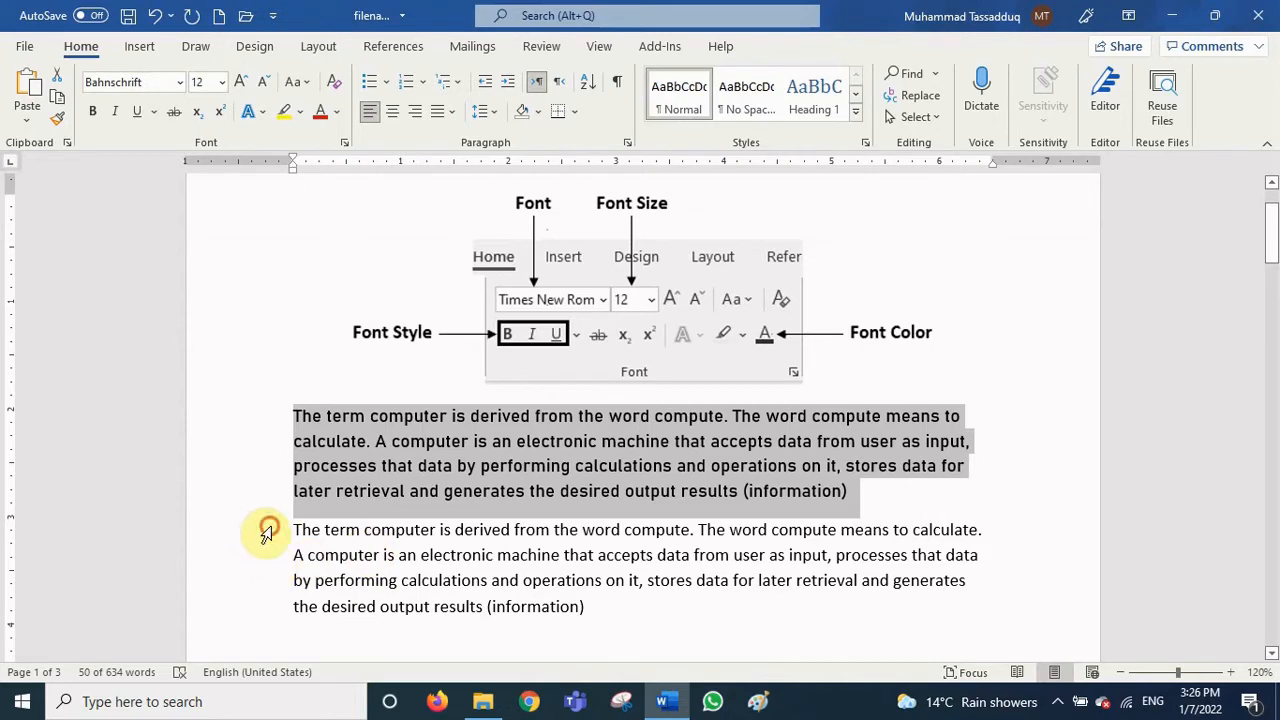
pyautogui.moveTo(266, 534); pyautogui.dragTo(266, 608)
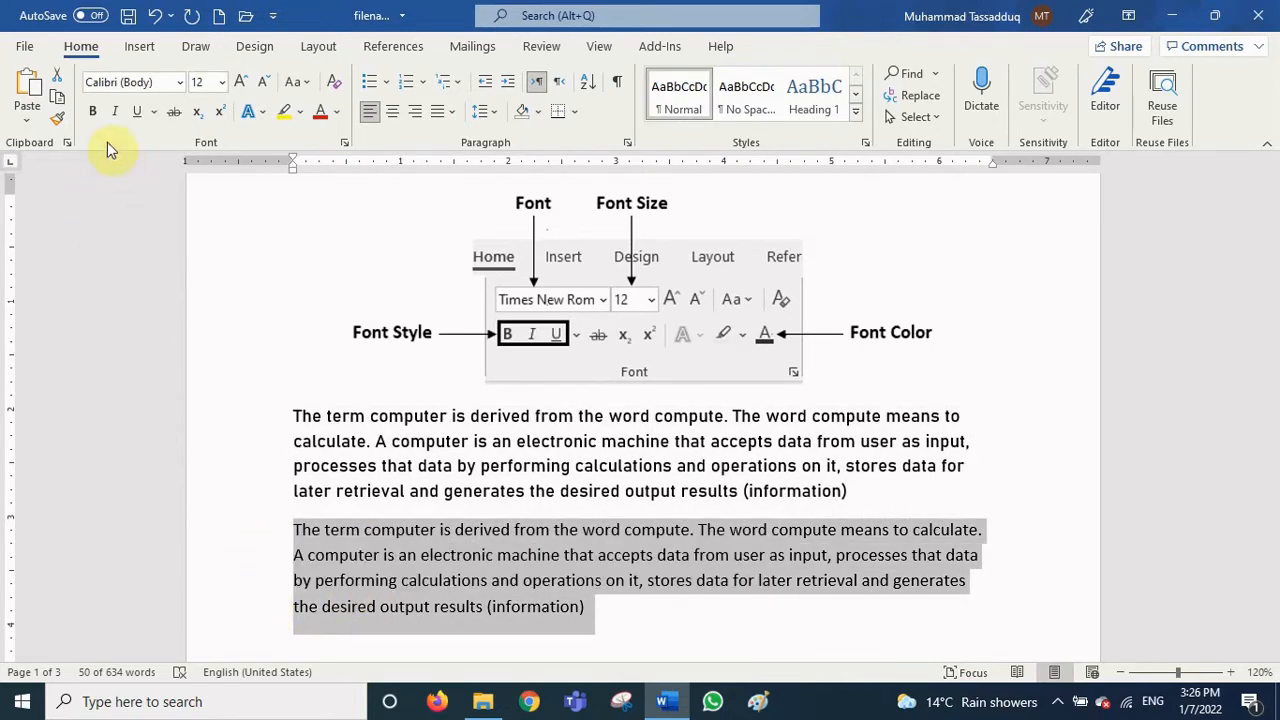
pyautogui.click(90, 115)
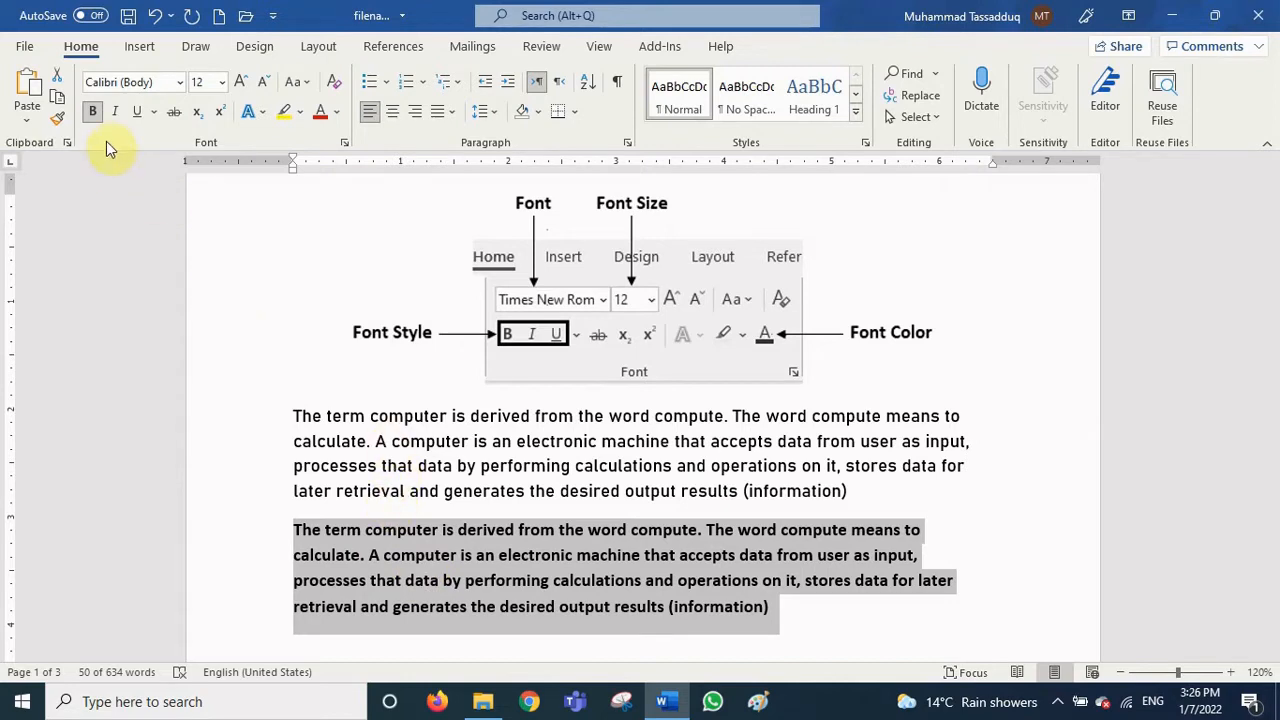
pyautogui.click(93, 114)
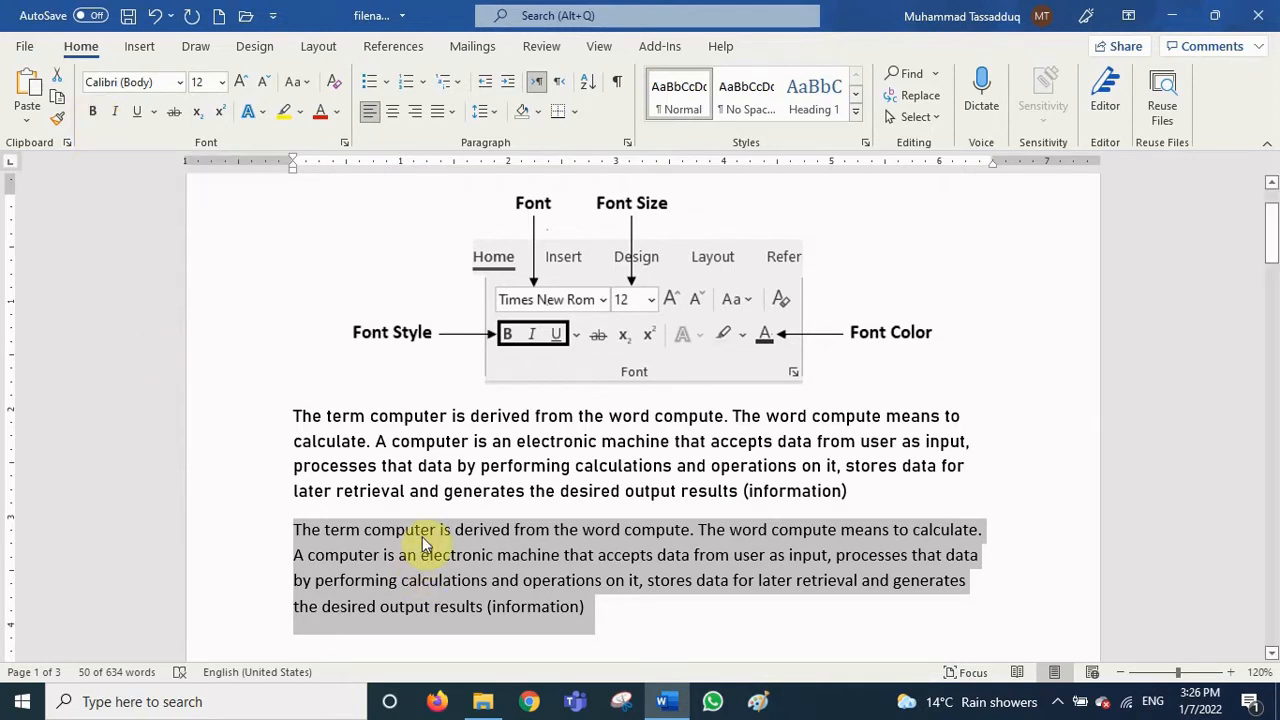
# Switch italic formatting on and off twice for the second paragraph
pyautogui.click(115, 112)
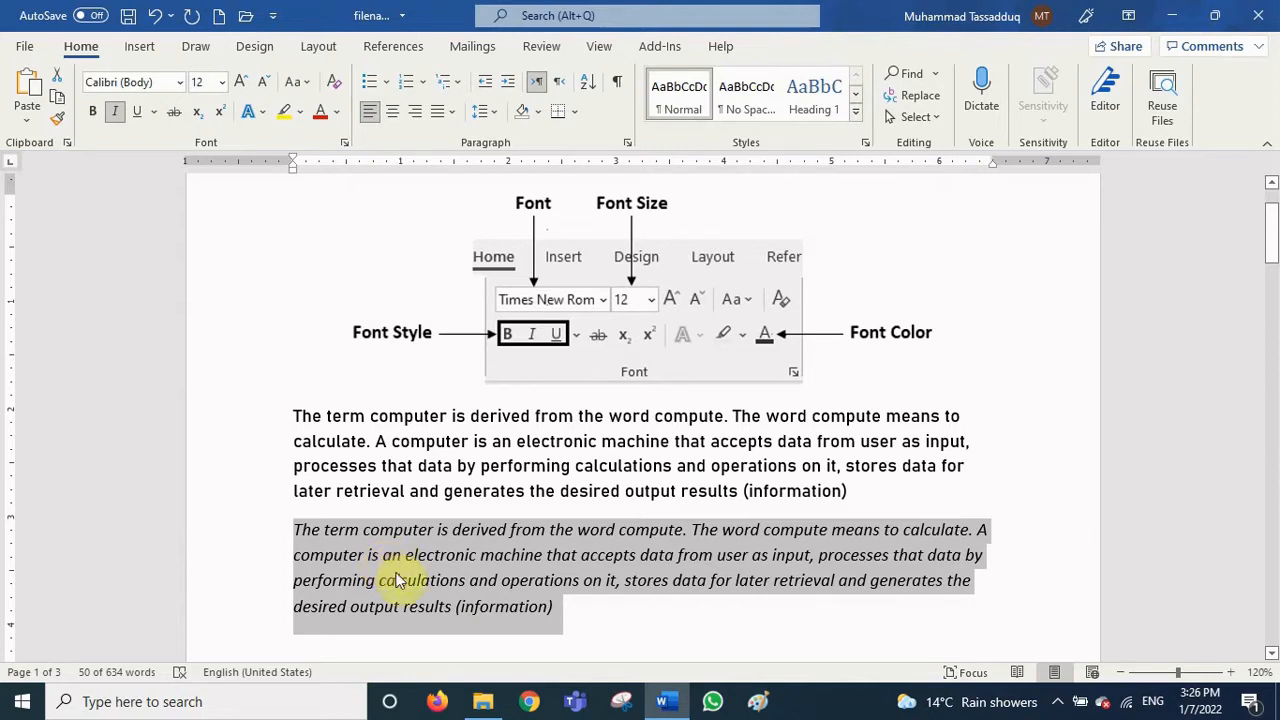
pyautogui.click(115, 113)
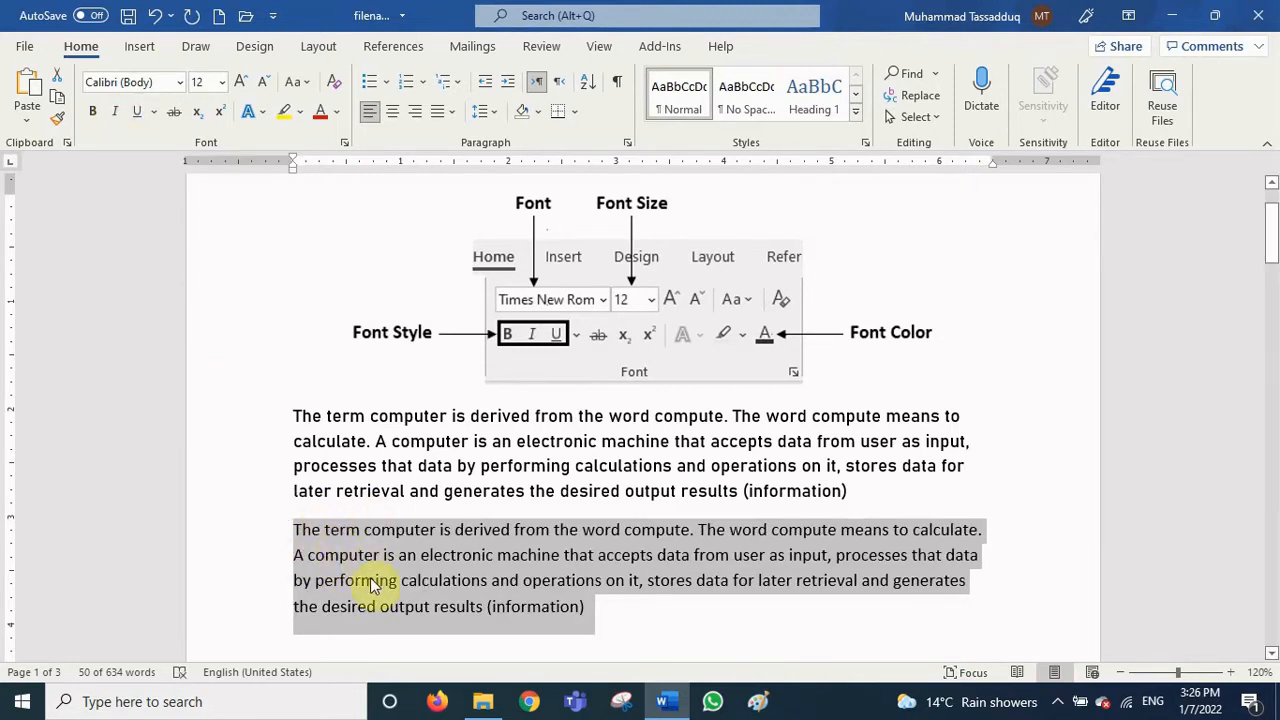
pyautogui.click(115, 113)
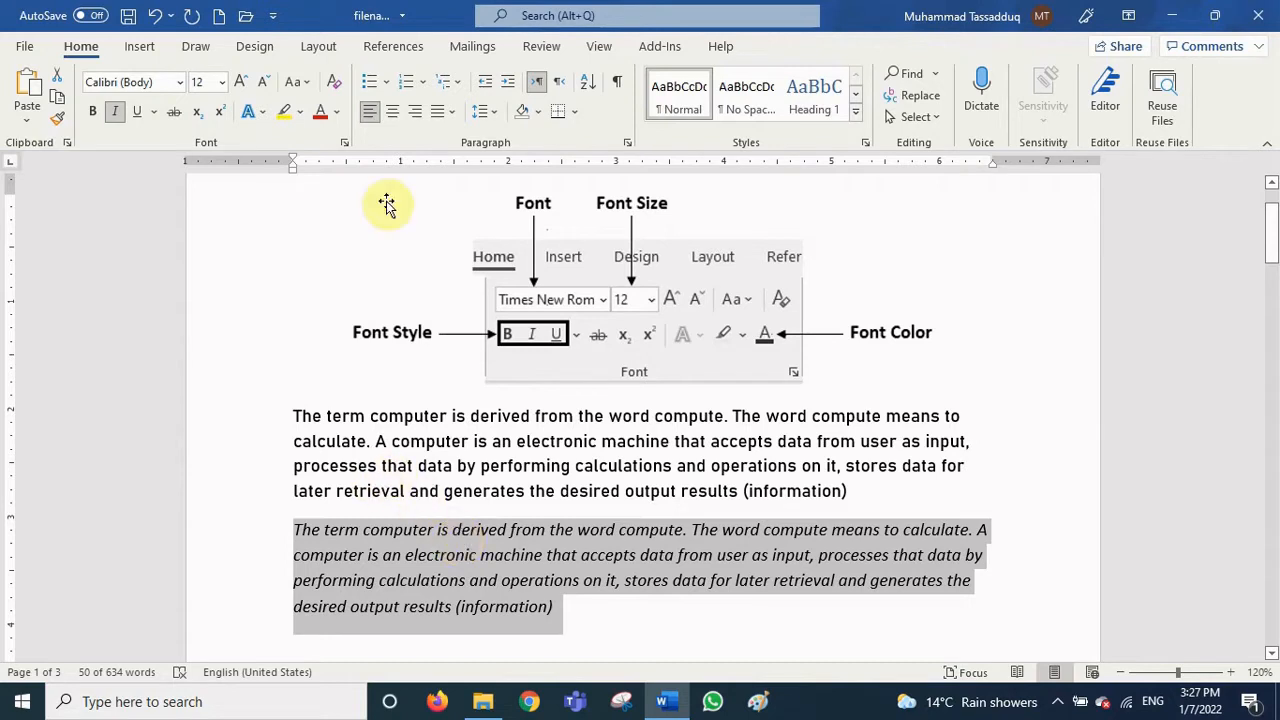
pyautogui.click(116, 114)
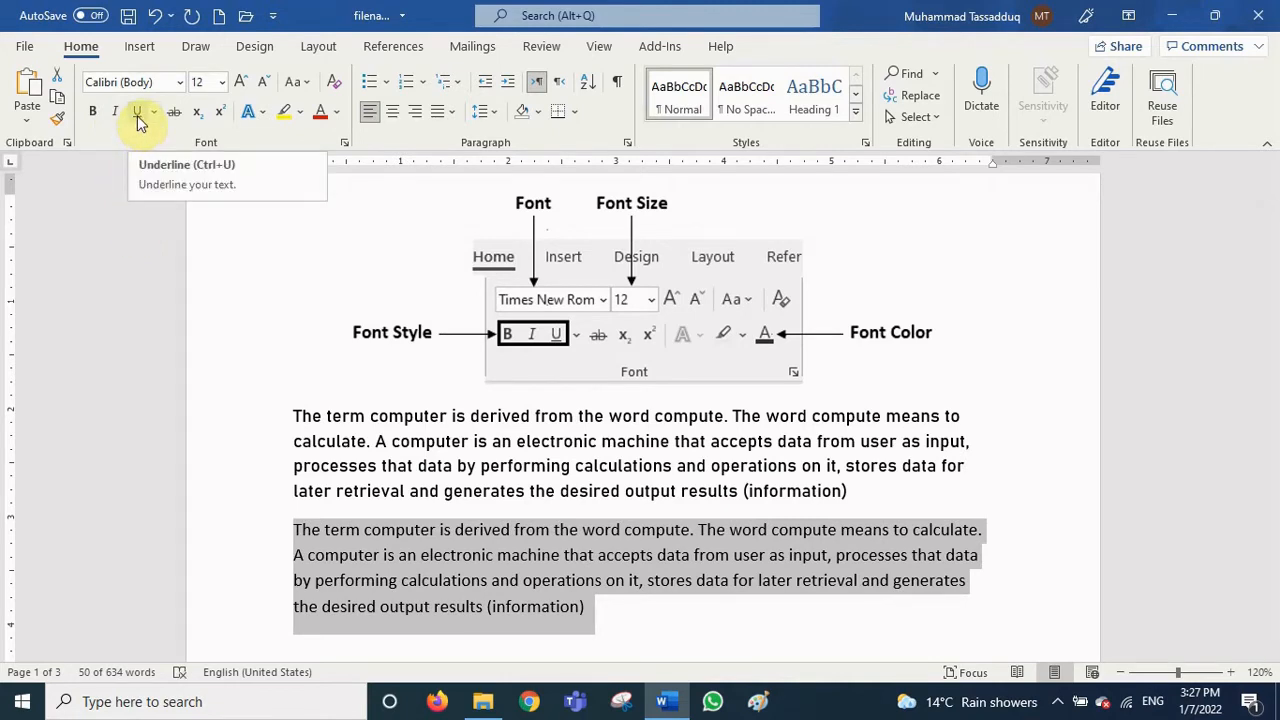
# Underline the first line of the second paragraph, change it to a dotted underline, and clear the underline
pyautogui.click(340, 558)
pyautogui.click(235, 538)
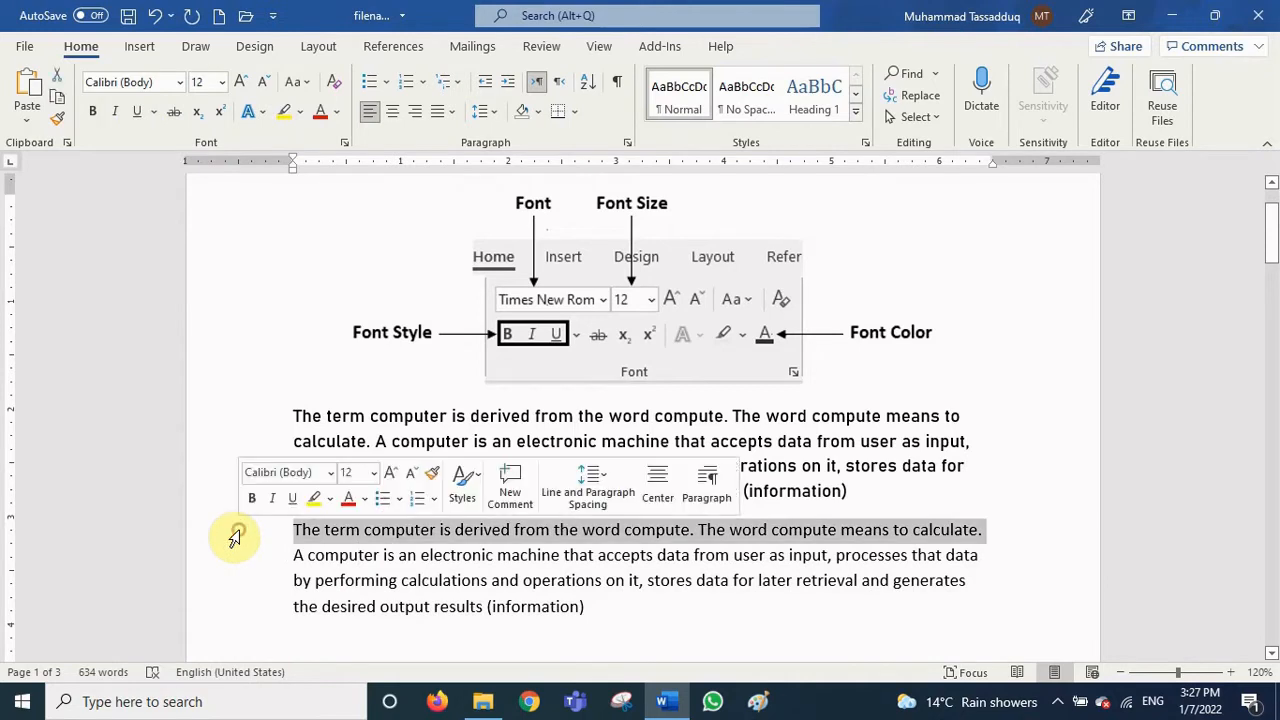
pyautogui.click(134, 113)
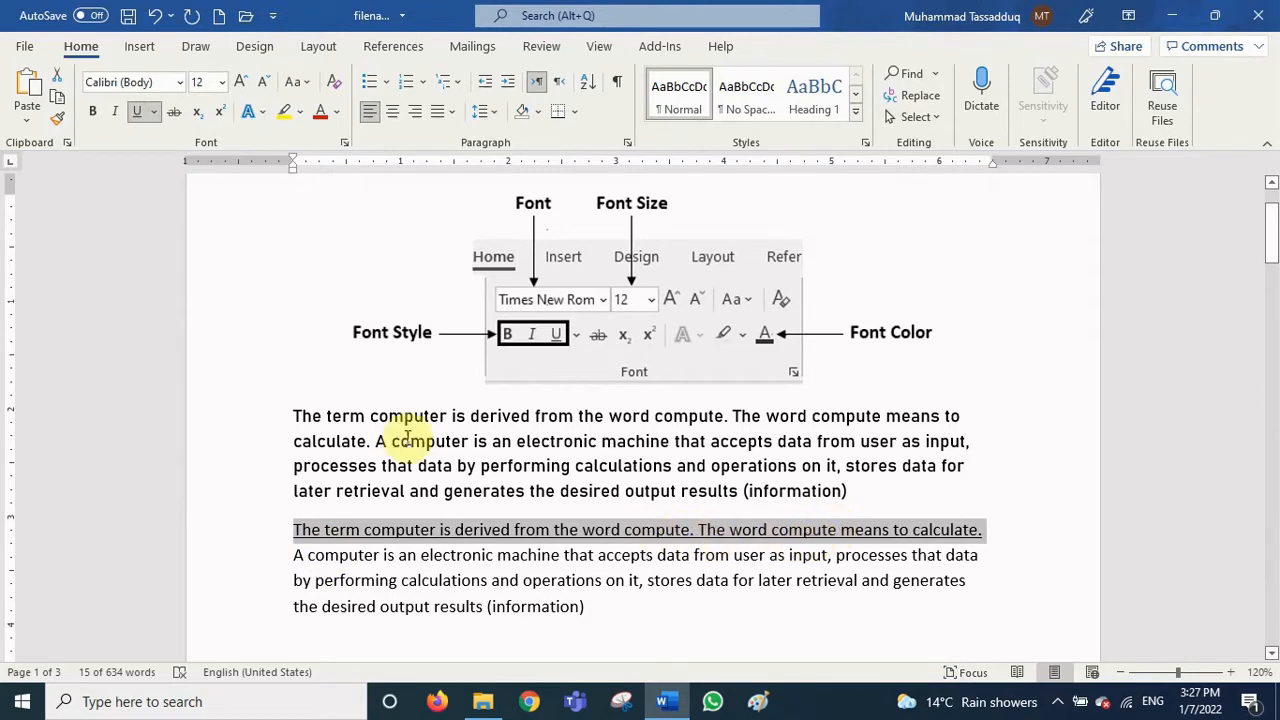
pyautogui.click(155, 113)
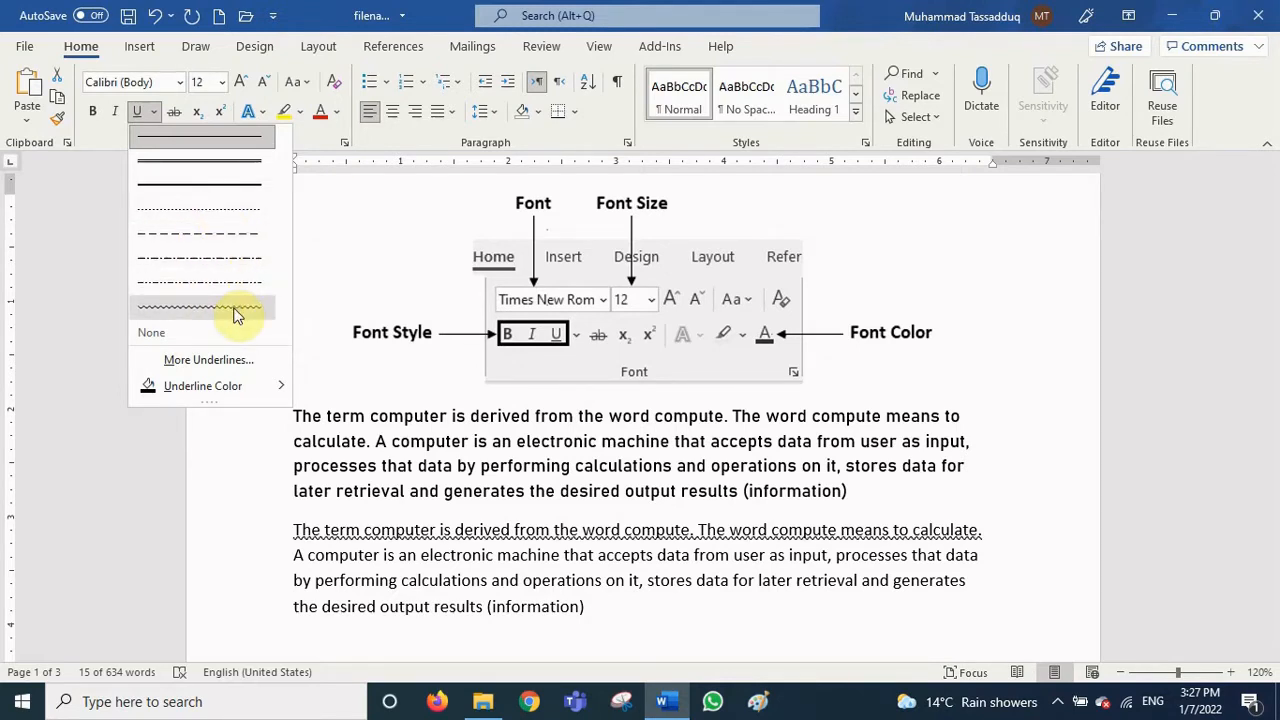
pyautogui.click(240, 222)
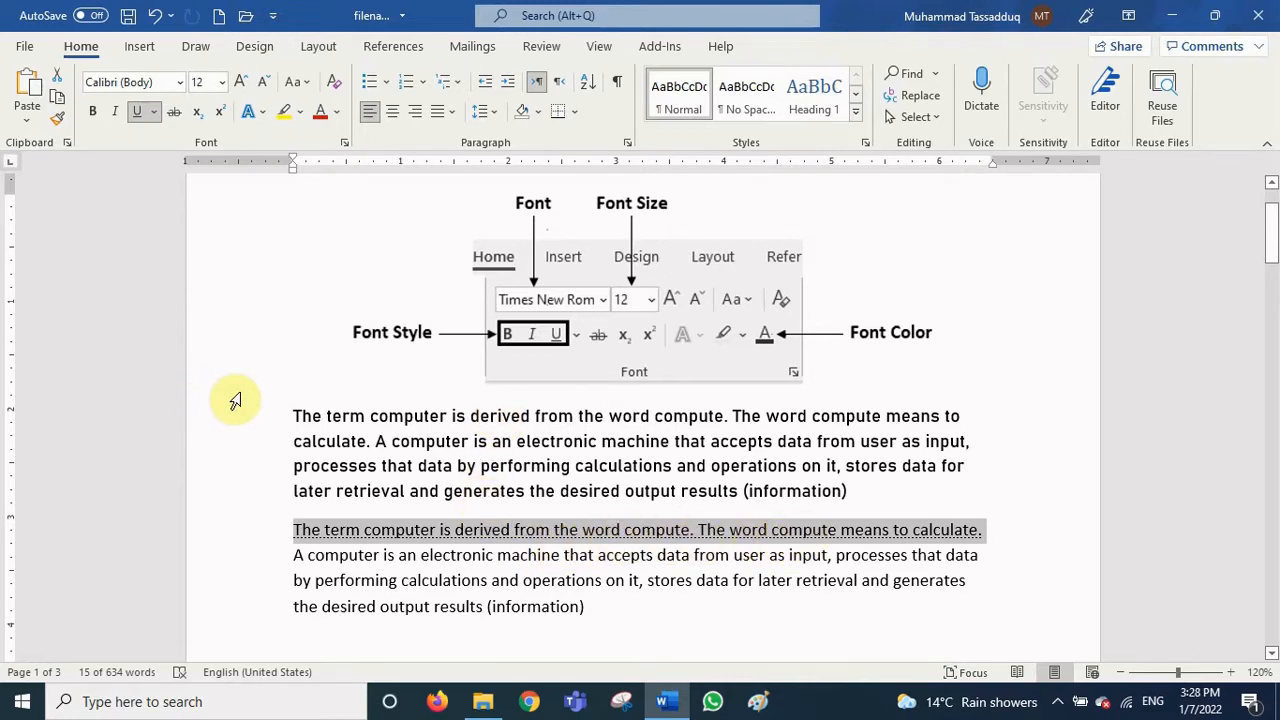
pyautogui.click(323, 563)
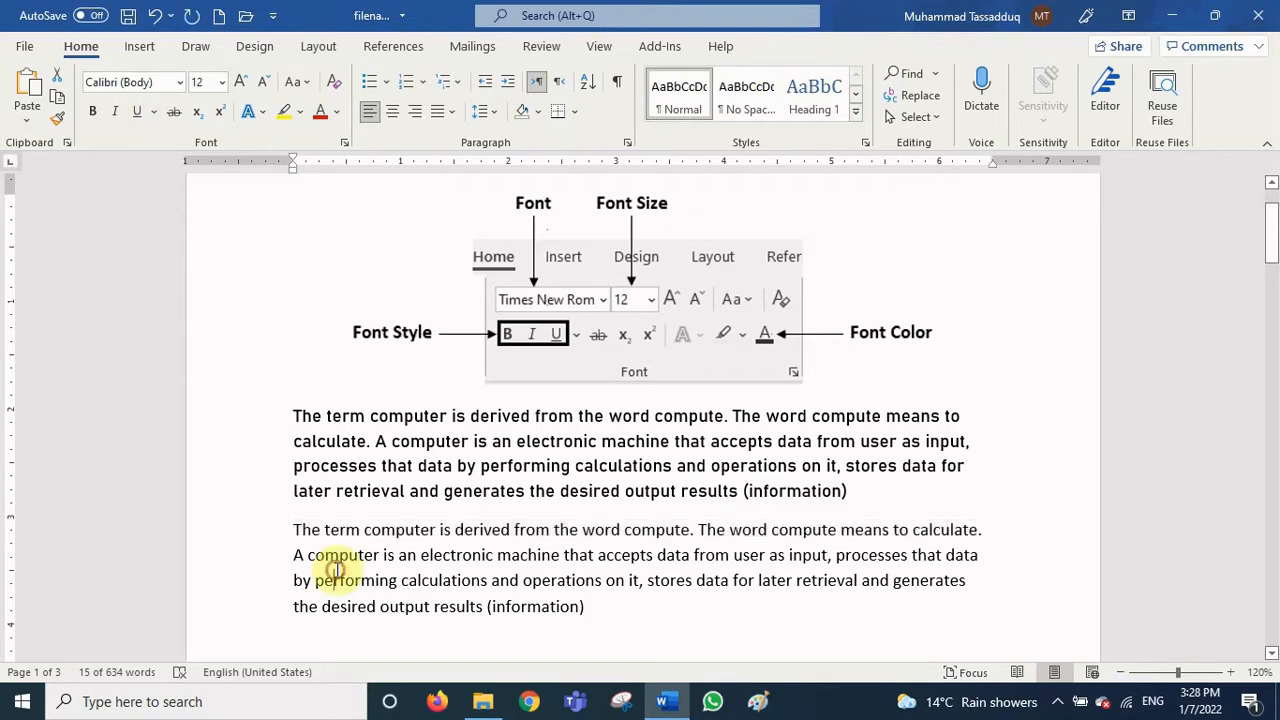
# Apply and remove bold, italic and underline in turn on the whole second paragraph
pyautogui.moveTo(257, 528); pyautogui.dragTo(234, 612)
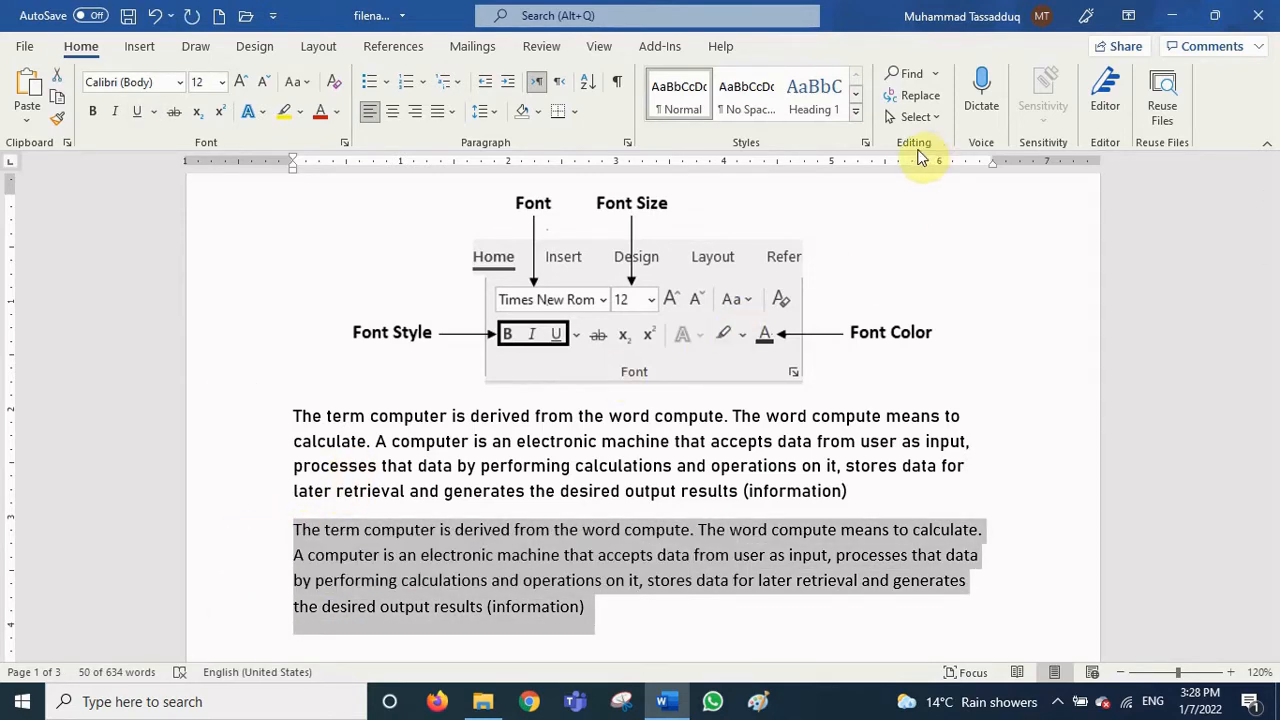
pyautogui.hotkey('ctrl', 'b')
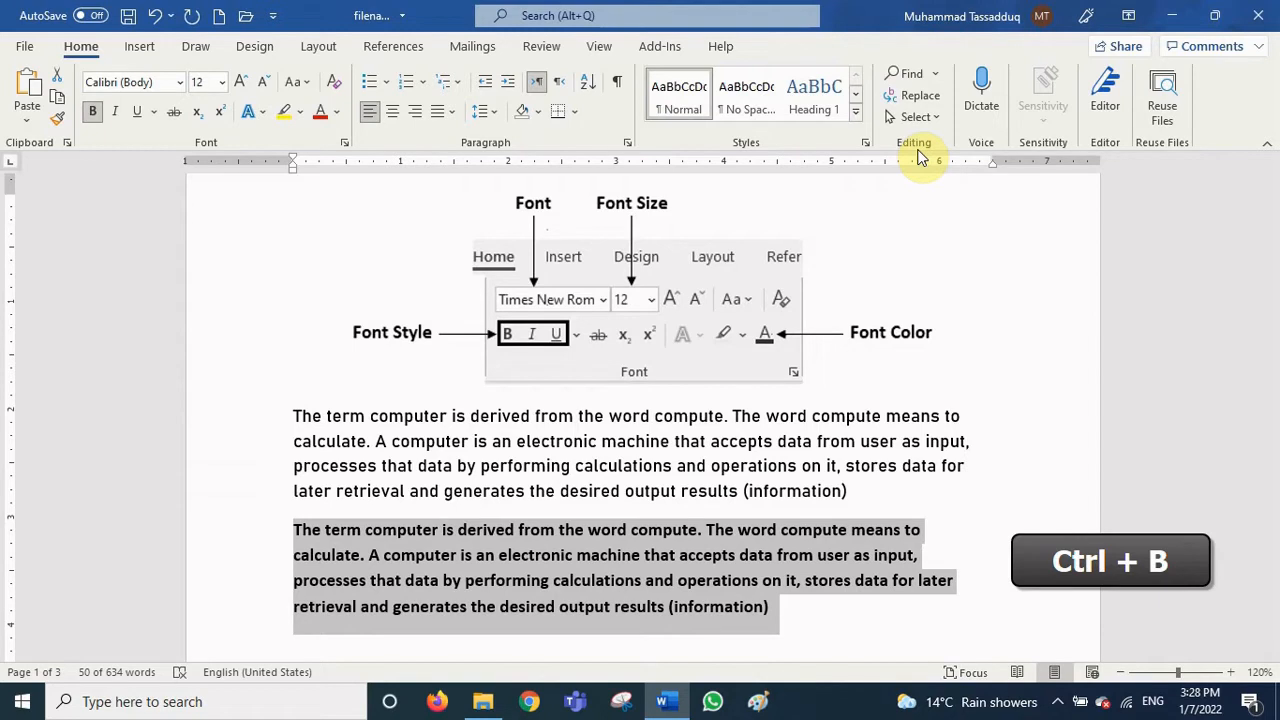
pyautogui.hotkey('ctrl', 'b')
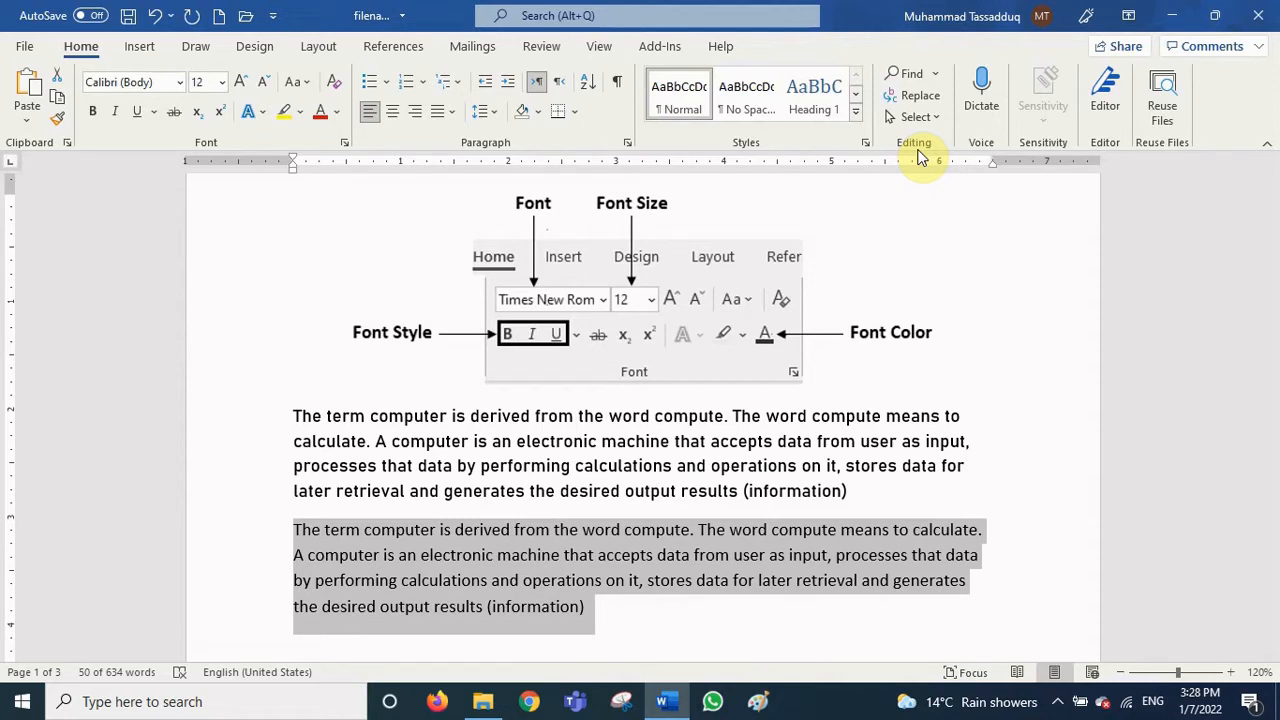
pyautogui.hotkey('ctrl', 'i')
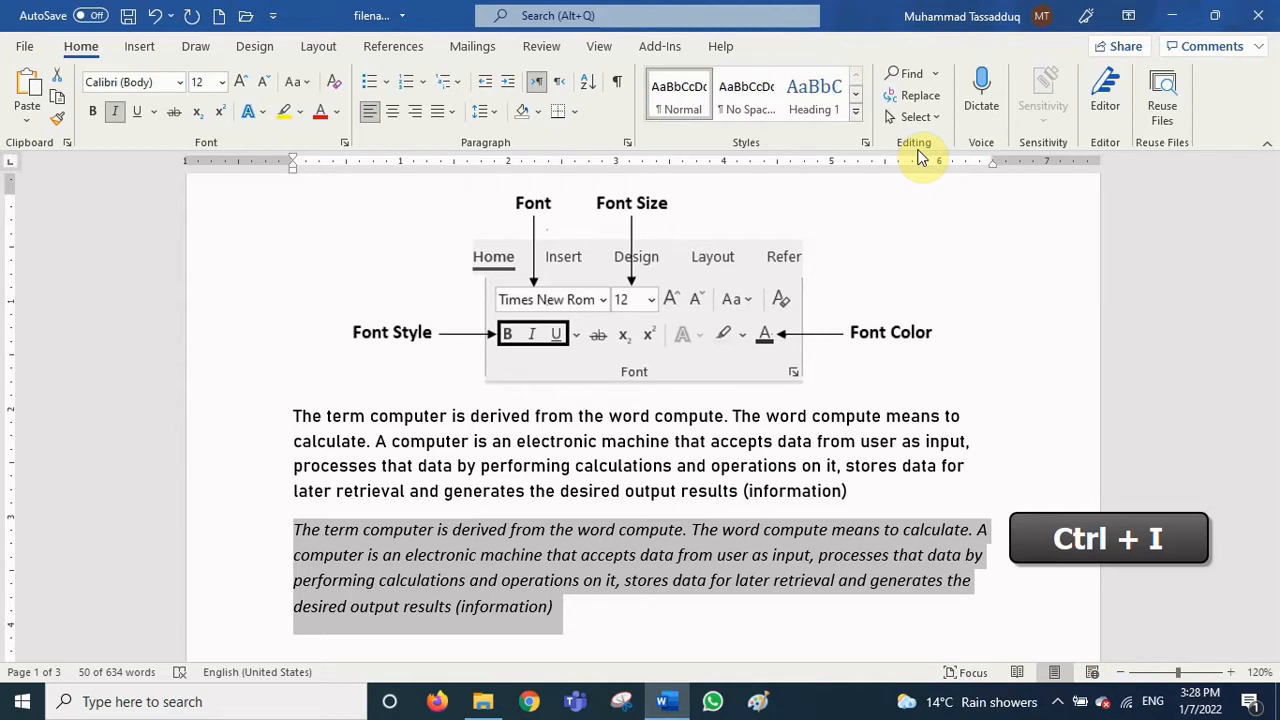
pyautogui.hotkey('ctrl', 'i')
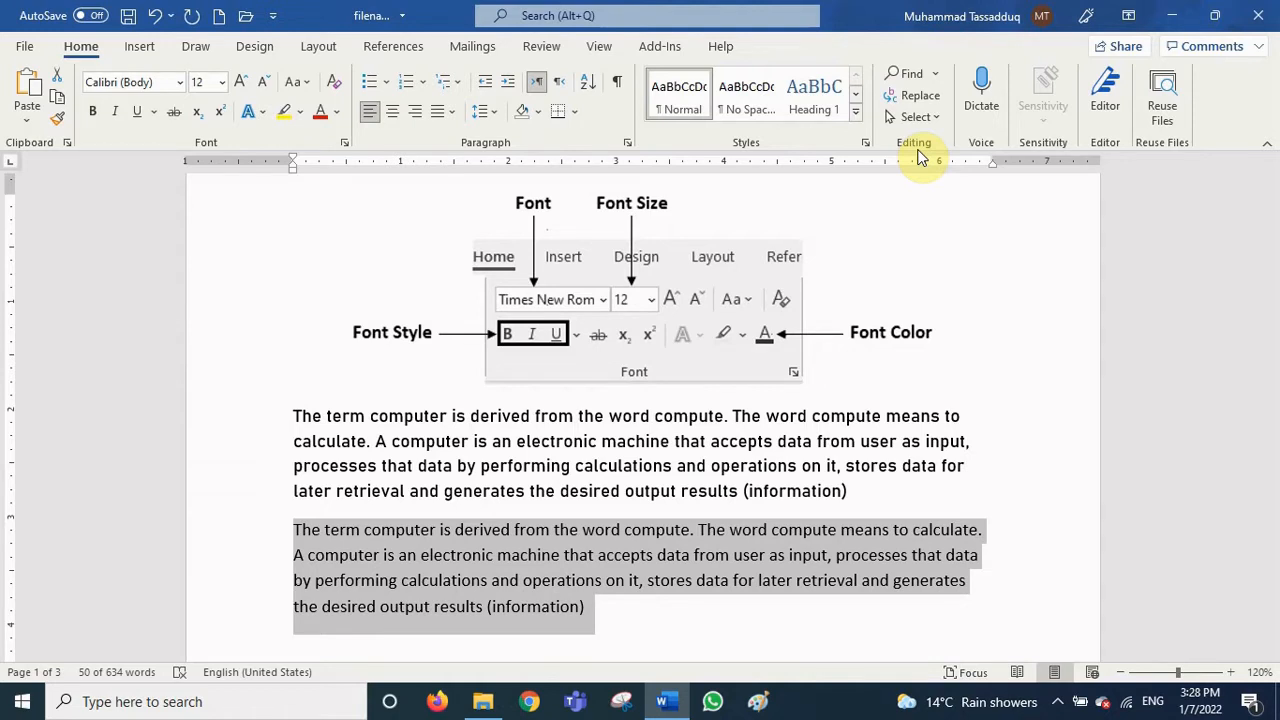
pyautogui.hotkey('ctrl', 'u')
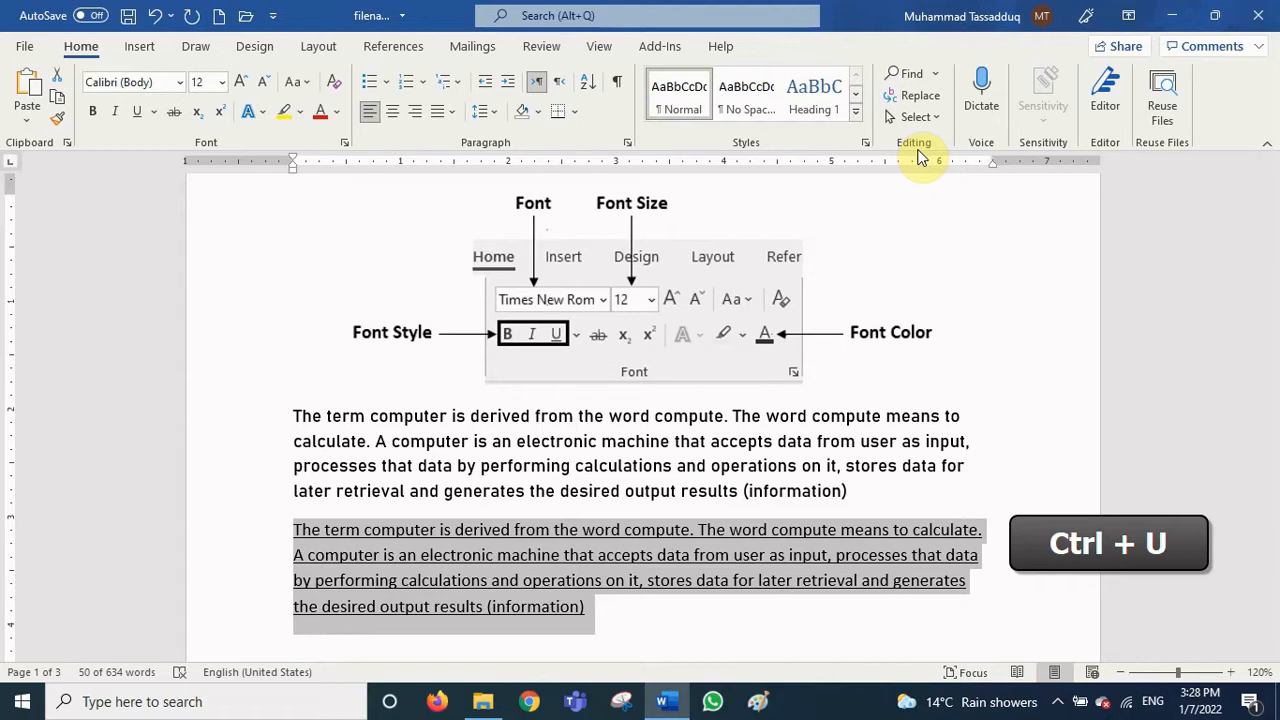
pyautogui.hotkey('ctrl', 'u')
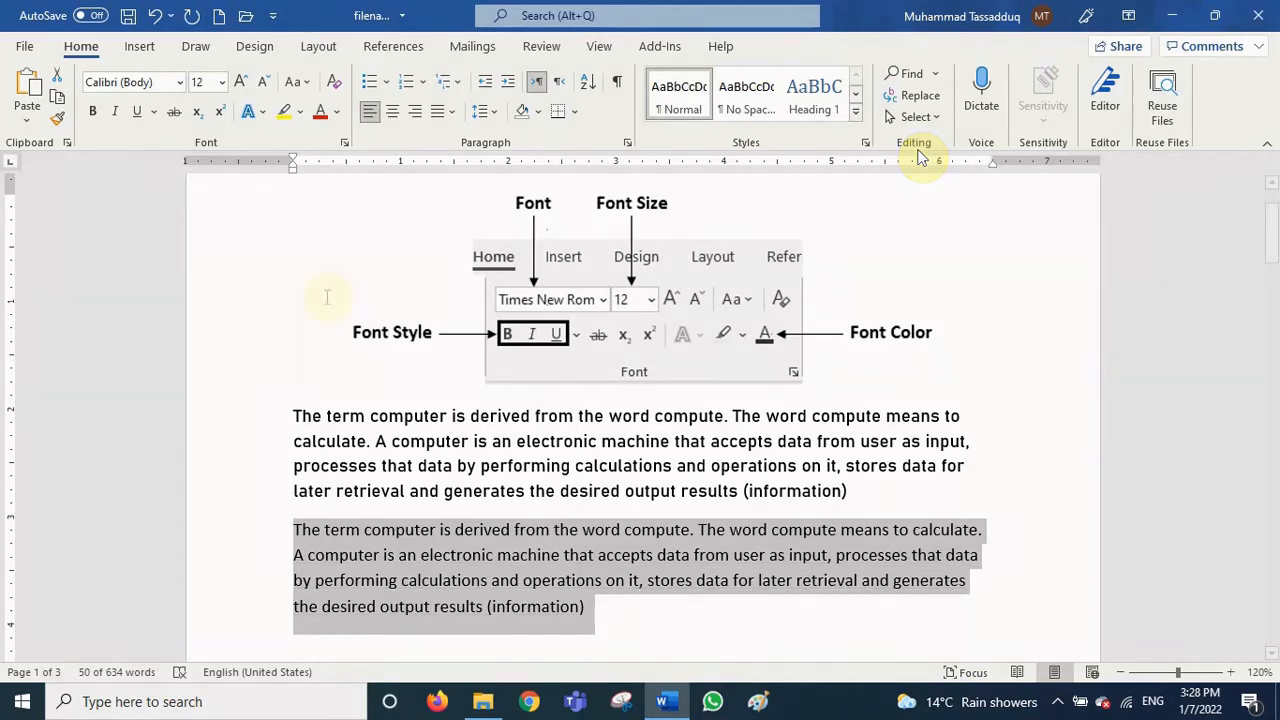
# Apply the current red font color to the entire second paragraph
pyautogui.click(339, 530)
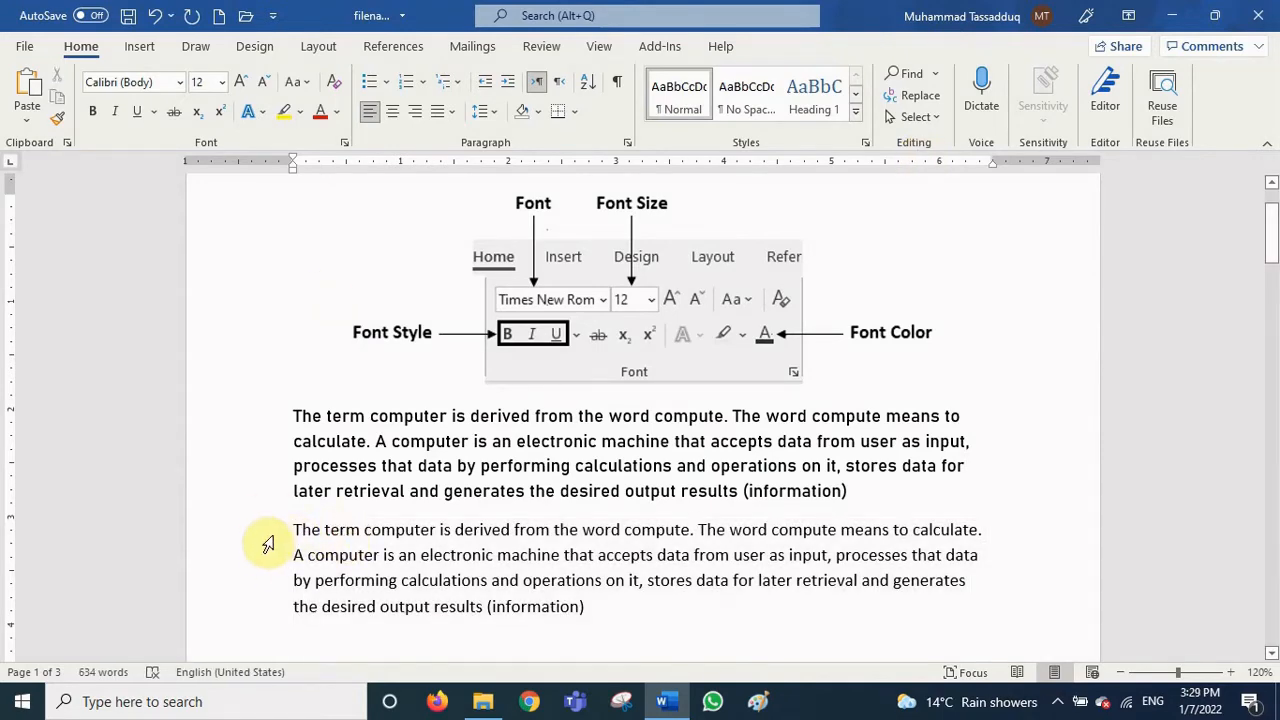
pyautogui.moveTo(263, 535); pyautogui.dragTo(262, 600)
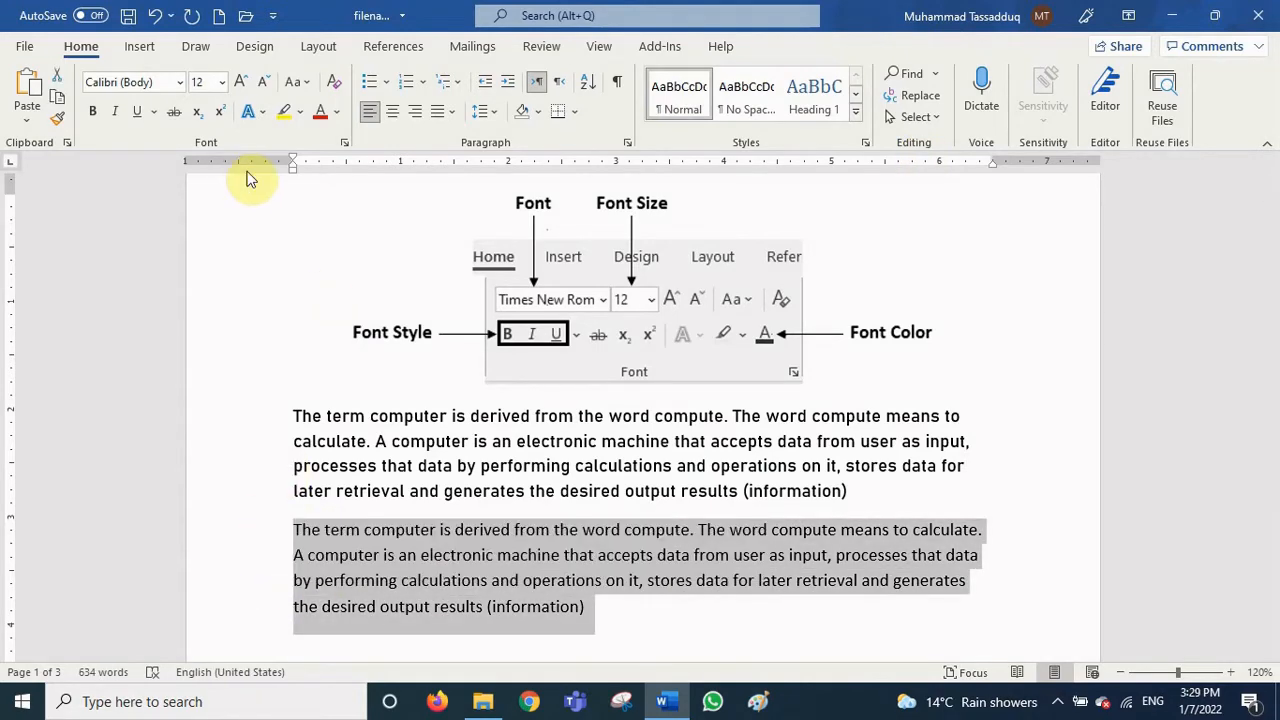
pyautogui.click(321, 114)
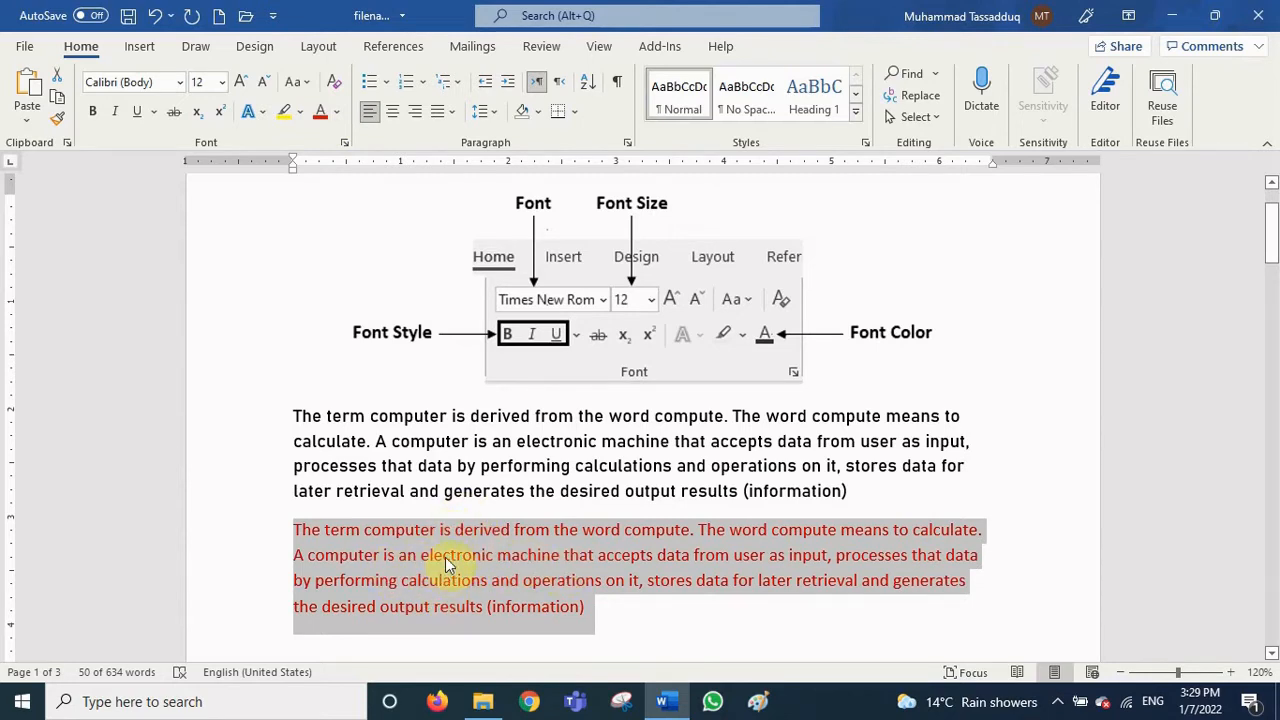
# Open the custom color settings for the second paragraph's text and choose the RGB color model
pyautogui.click(338, 116)
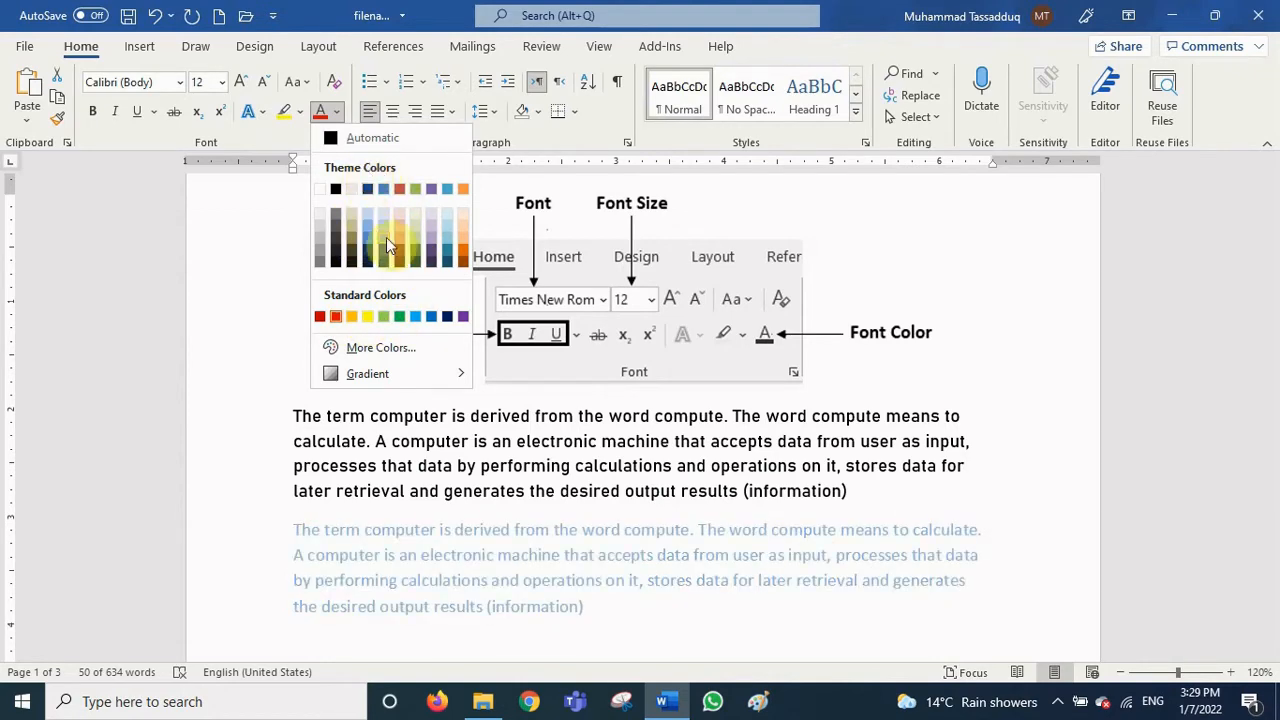
pyautogui.click(376, 349)
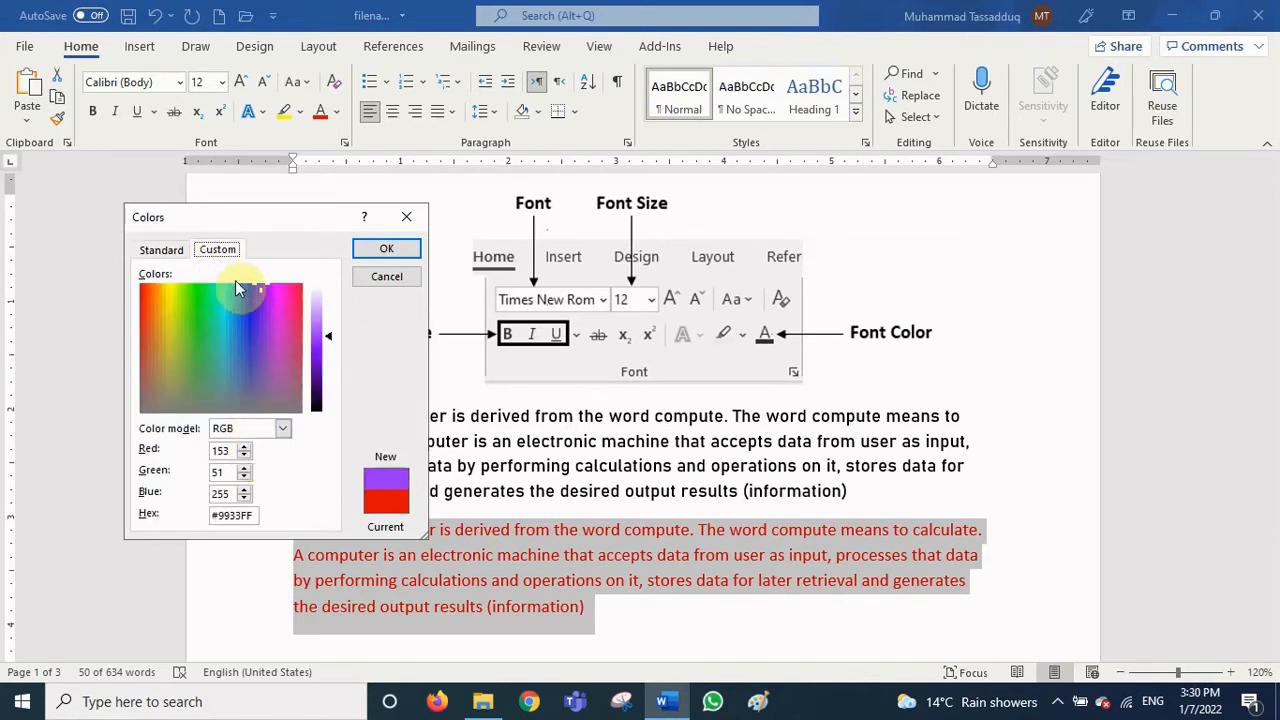
pyautogui.click(284, 428)
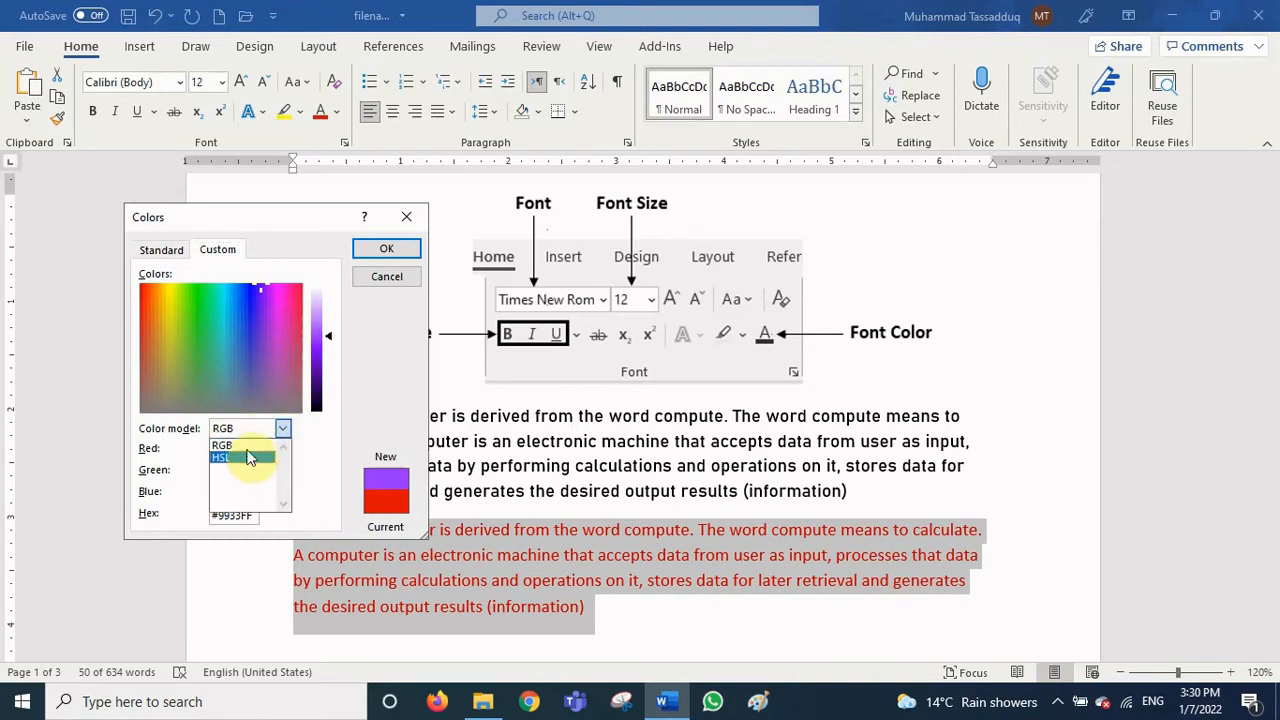
pyautogui.click(246, 444)
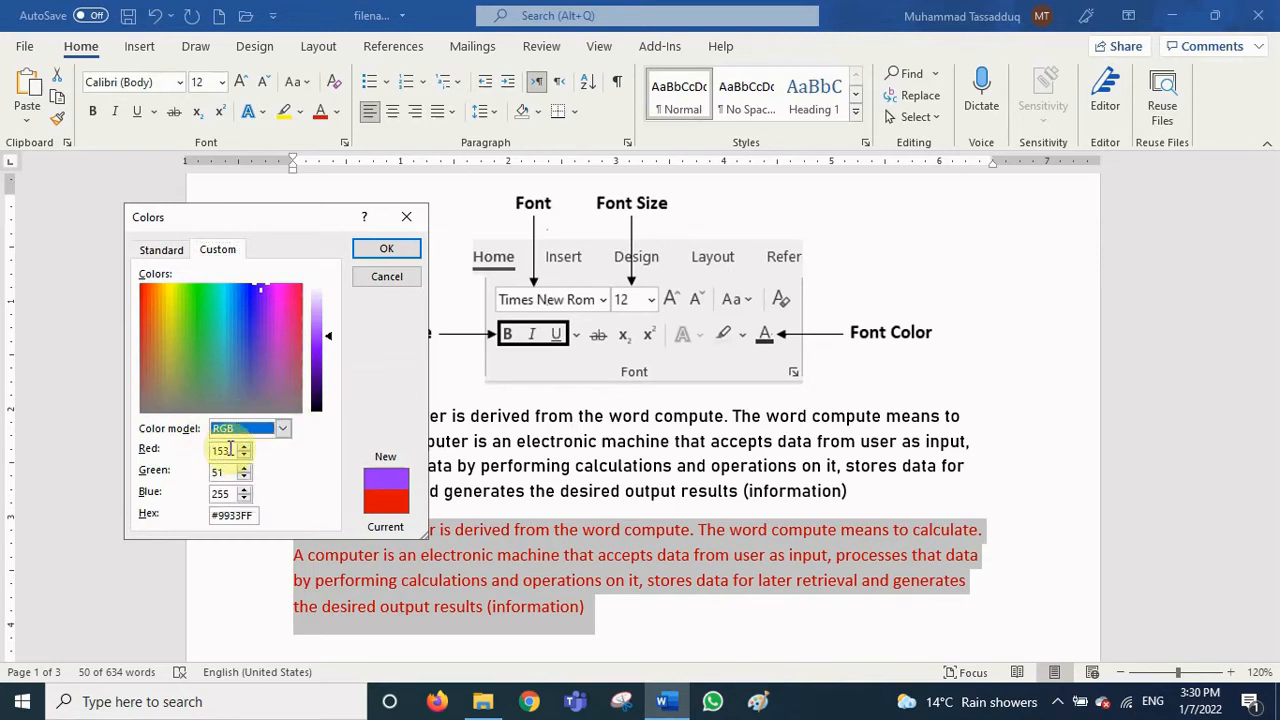
# Try blue shades in the color spectrum, and apply a custom green of about RGB 102, 236, 70 to the second paragraph
pyautogui.moveTo(260, 286); pyautogui.dragTo(253, 297)
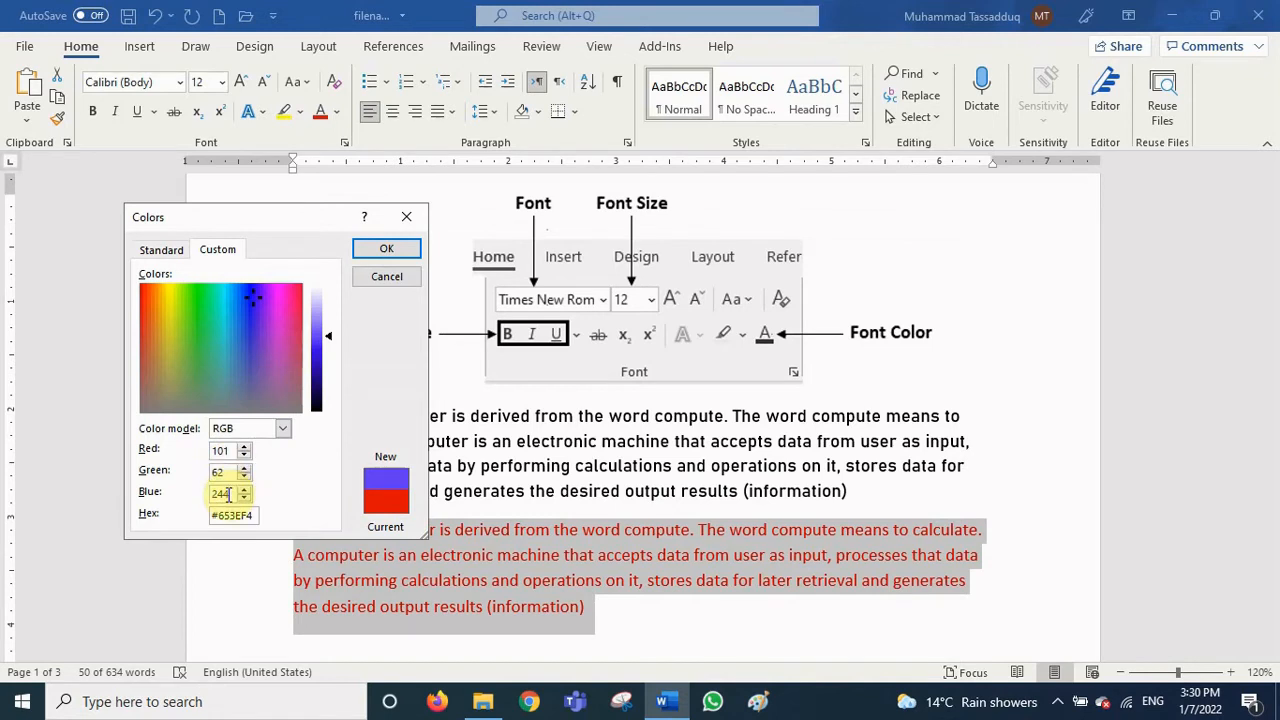
pyautogui.click(256, 291)
pyautogui.moveTo(256, 291); pyautogui.dragTo(233, 320)
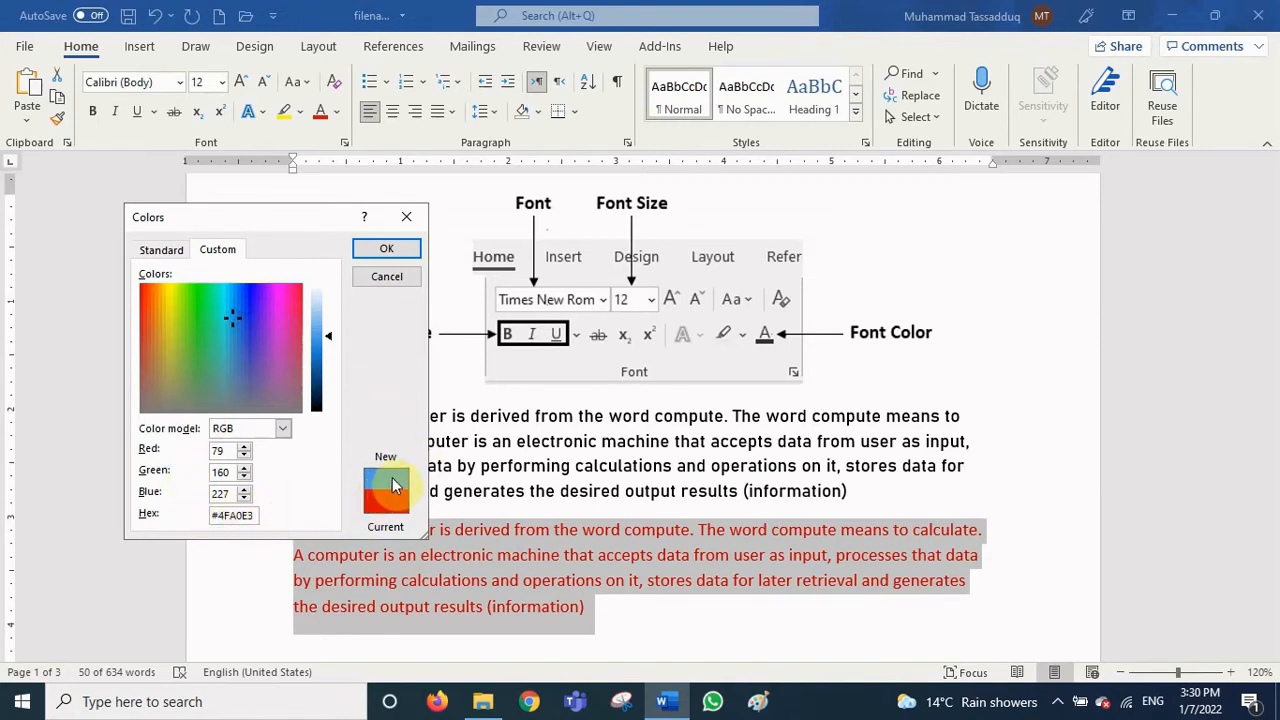
pyautogui.moveTo(229, 319); pyautogui.dragTo(188, 306)
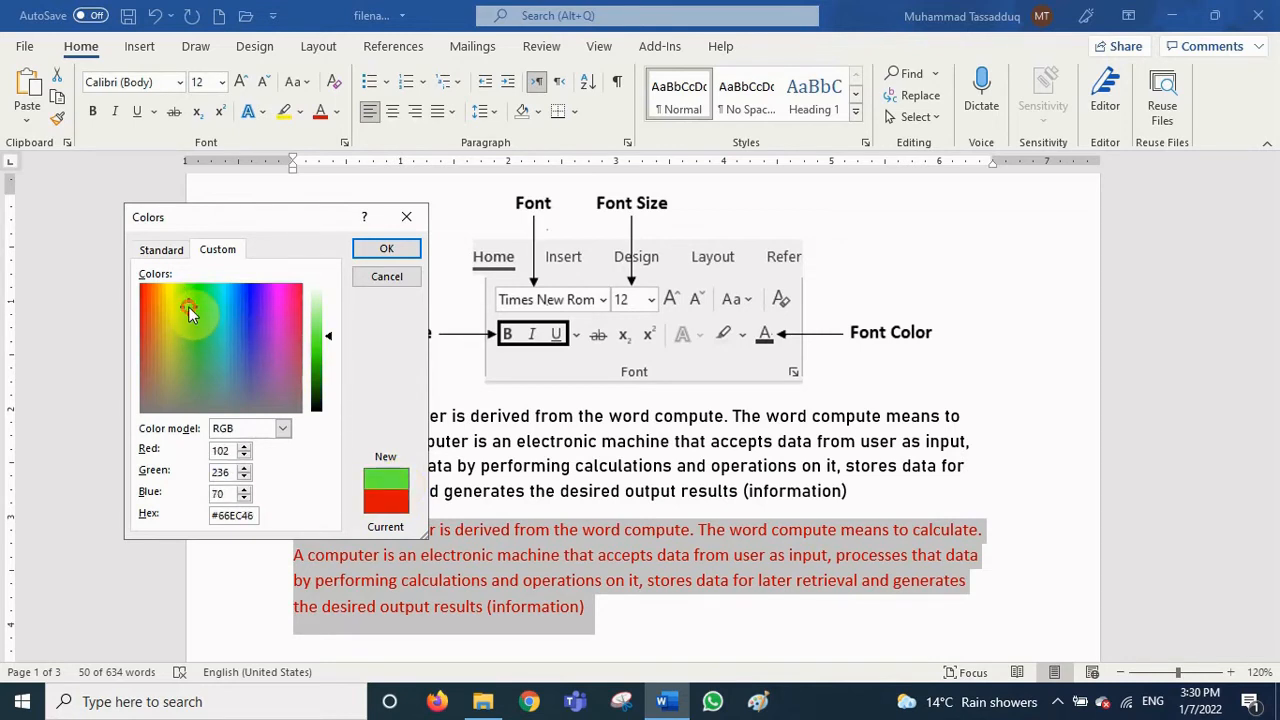
pyautogui.click(379, 252)
pyautogui.click(794, 547)
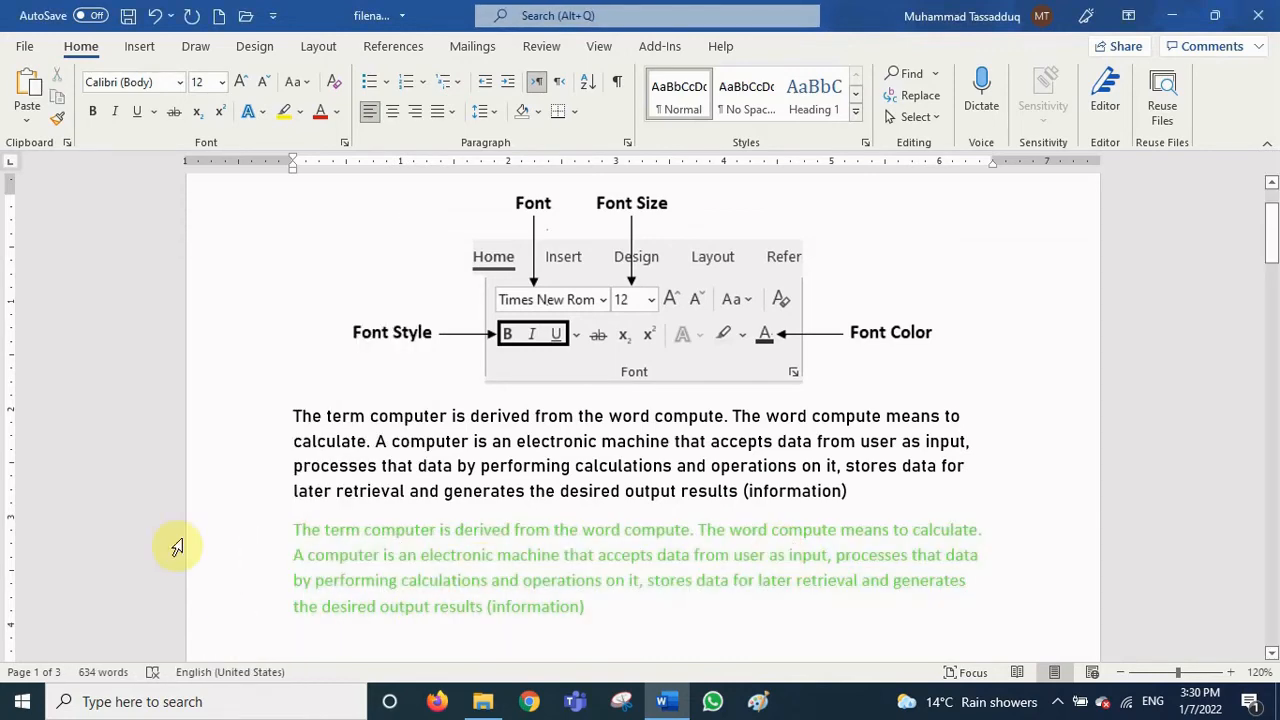
# Change the second paragraph's font color to dark red and place the cursor in the first paragraph
pyautogui.moveTo(226, 528); pyautogui.dragTo(228, 610)
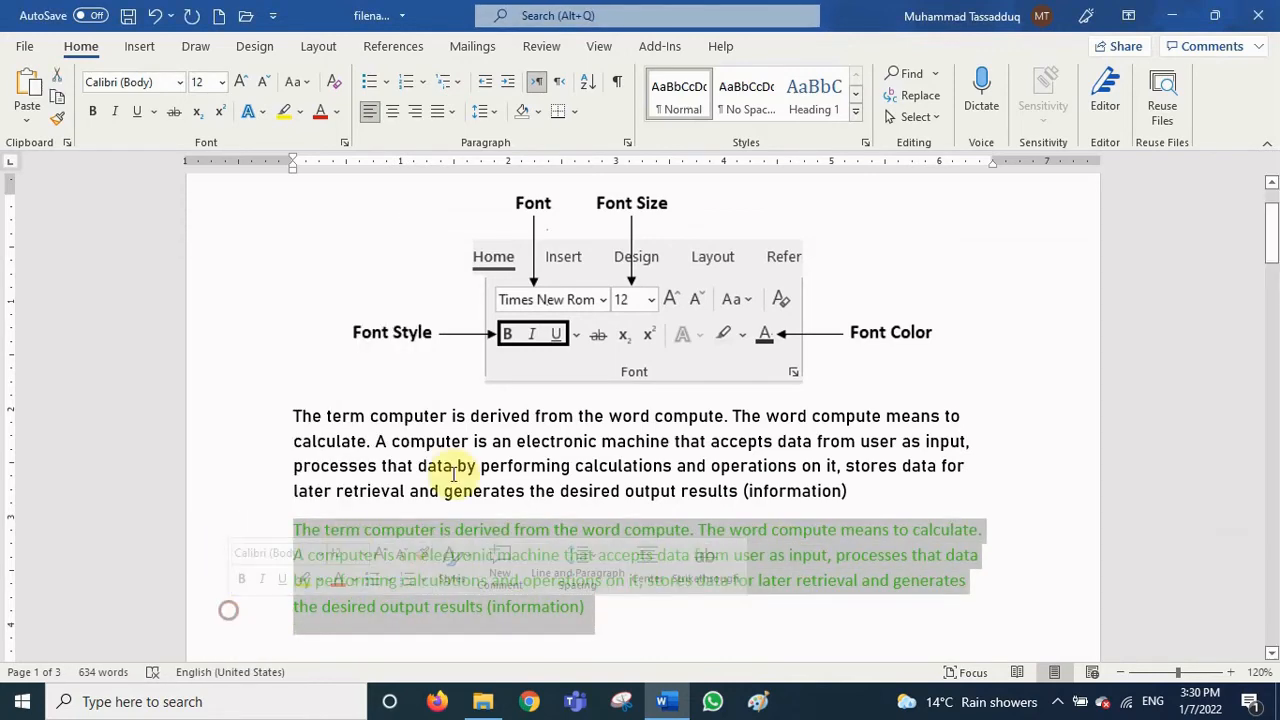
pyautogui.moveTo(293, 416); pyautogui.dragTo(729, 417)
pyautogui.click(622, 439)
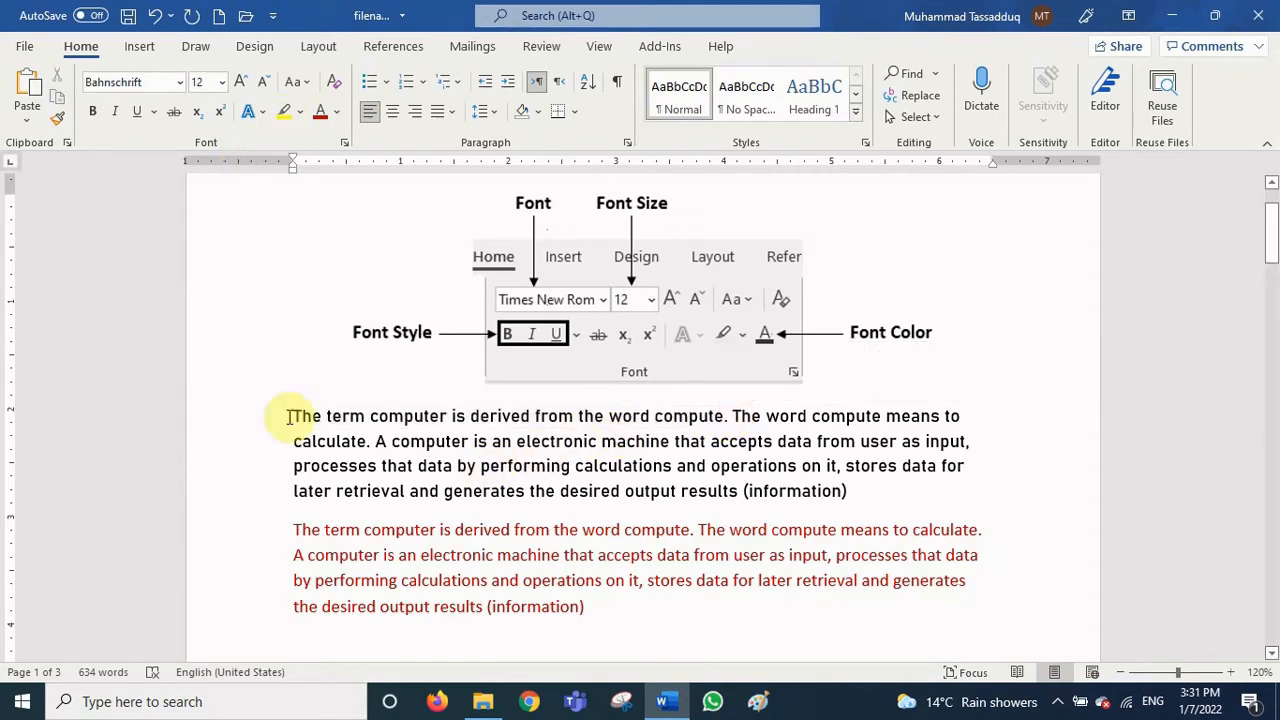
# Highlight the first sentence of the first paragraph in turquoise
pyautogui.moveTo(291, 418); pyautogui.dragTo(733, 416)
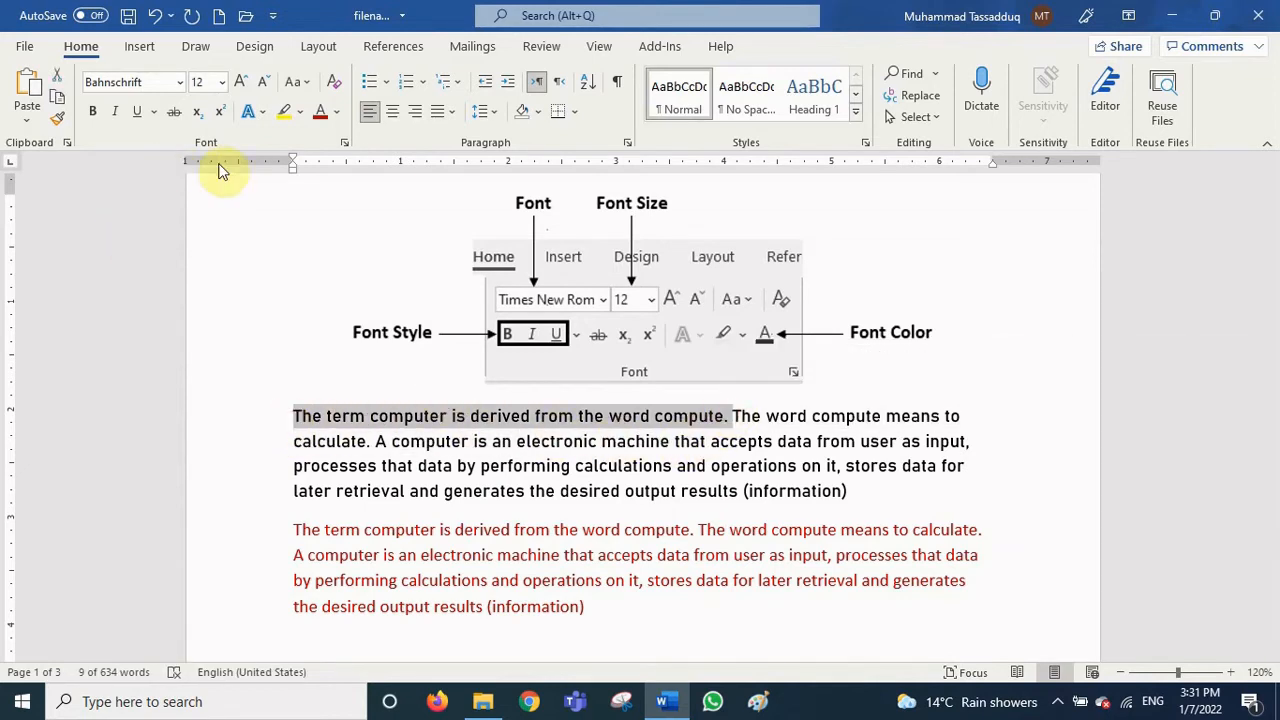
pyautogui.click(298, 113)
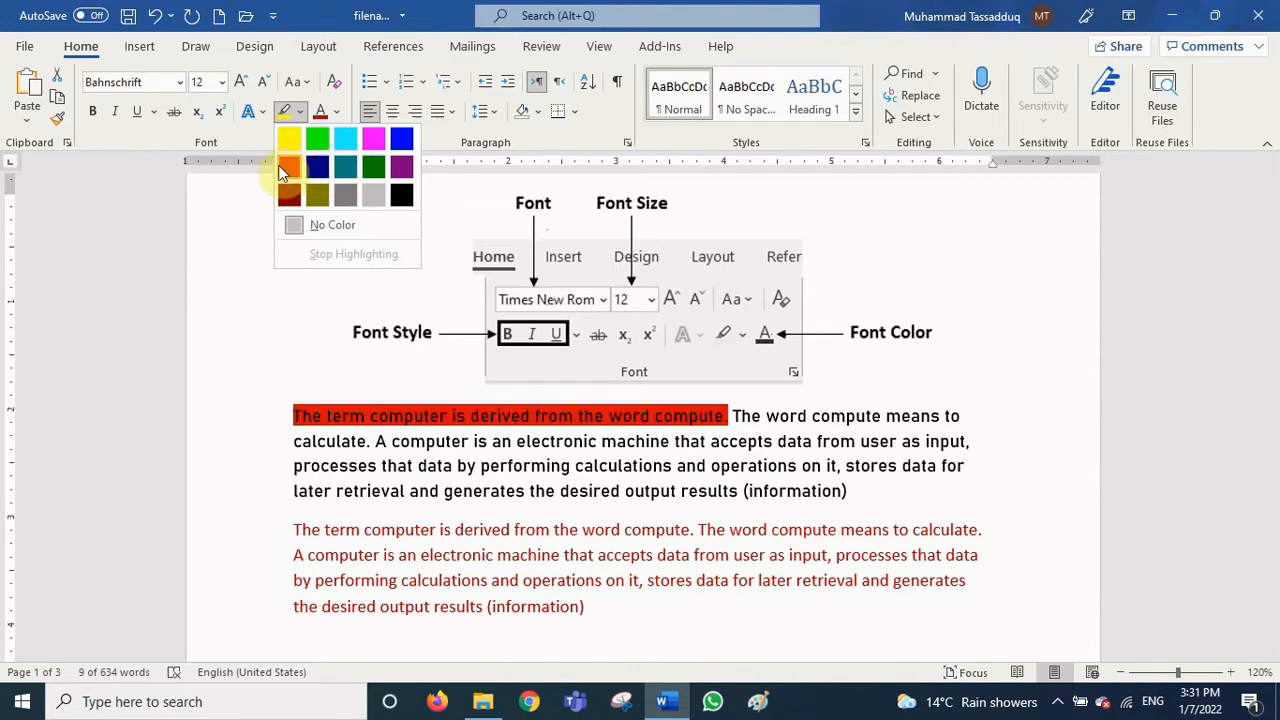
pyautogui.click(345, 137)
pyautogui.click(524, 490)
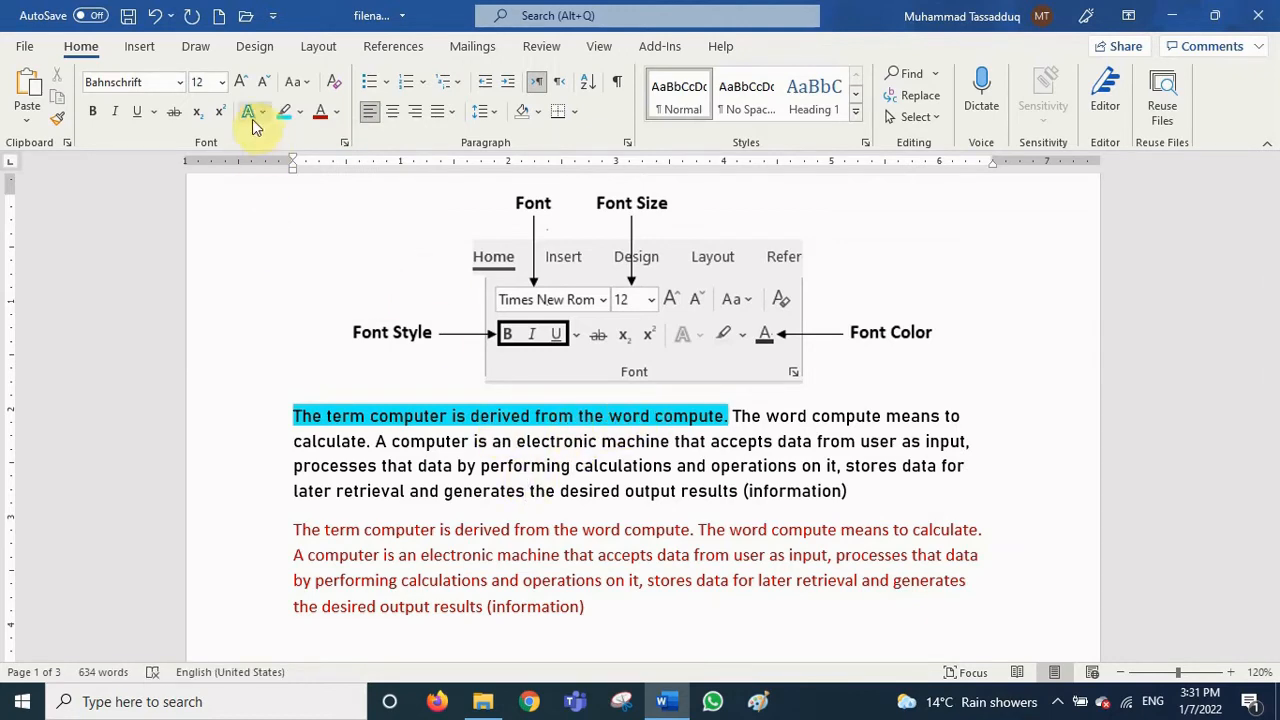
# Add a new line reading "Text Effects" directly above the first paragraph
pyautogui.hotkey('ctrl', 'Up')
pyautogui.press('Return')
pyautogui.press('Up')
pyautogui.write('Text E')
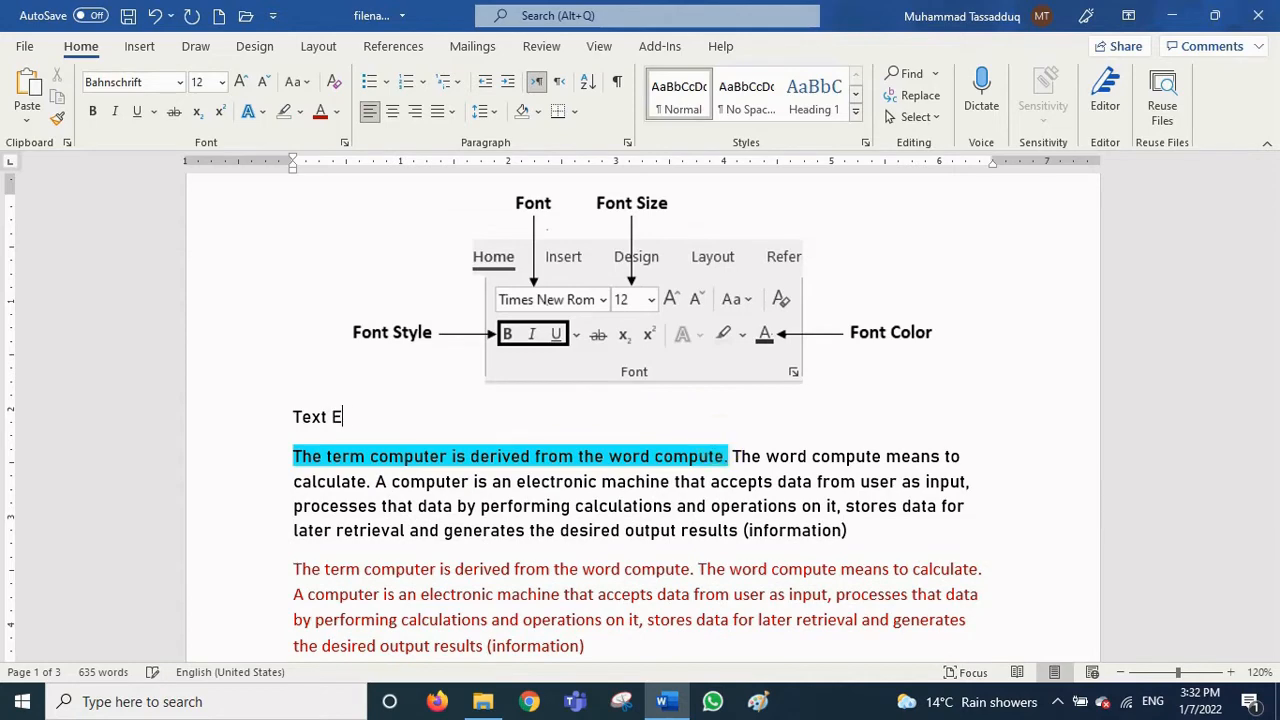
pyautogui.write('ffects')
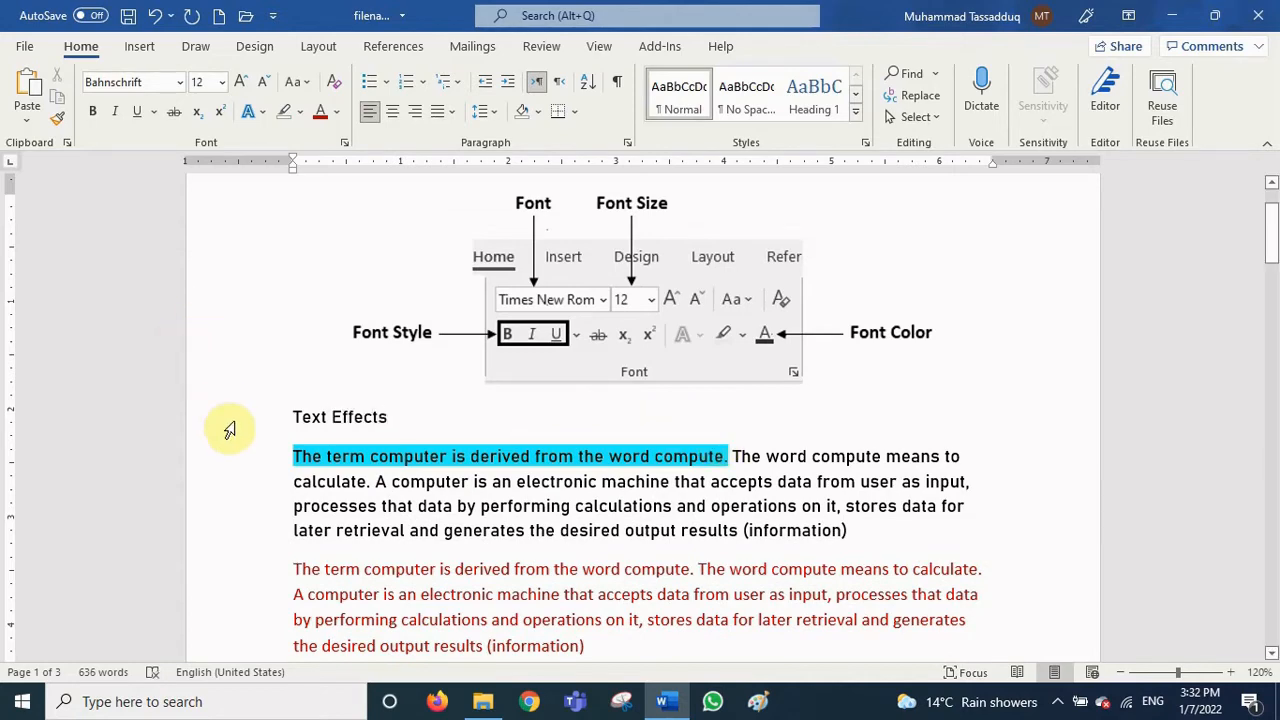
# Apply a dark purple text outline to the "Text Effects" heading and set its font size to 36
pyautogui.click(229, 420)
pyautogui.scroll(1, 229, 400)
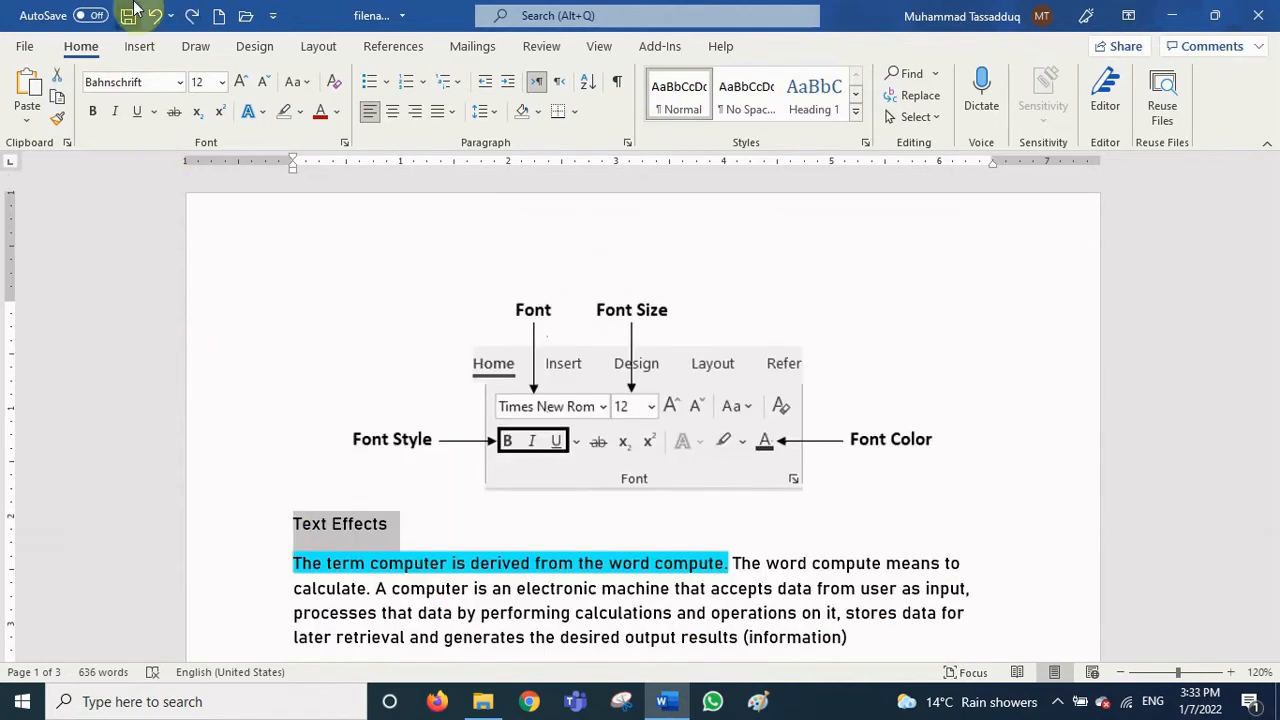
pyautogui.click(263, 115)
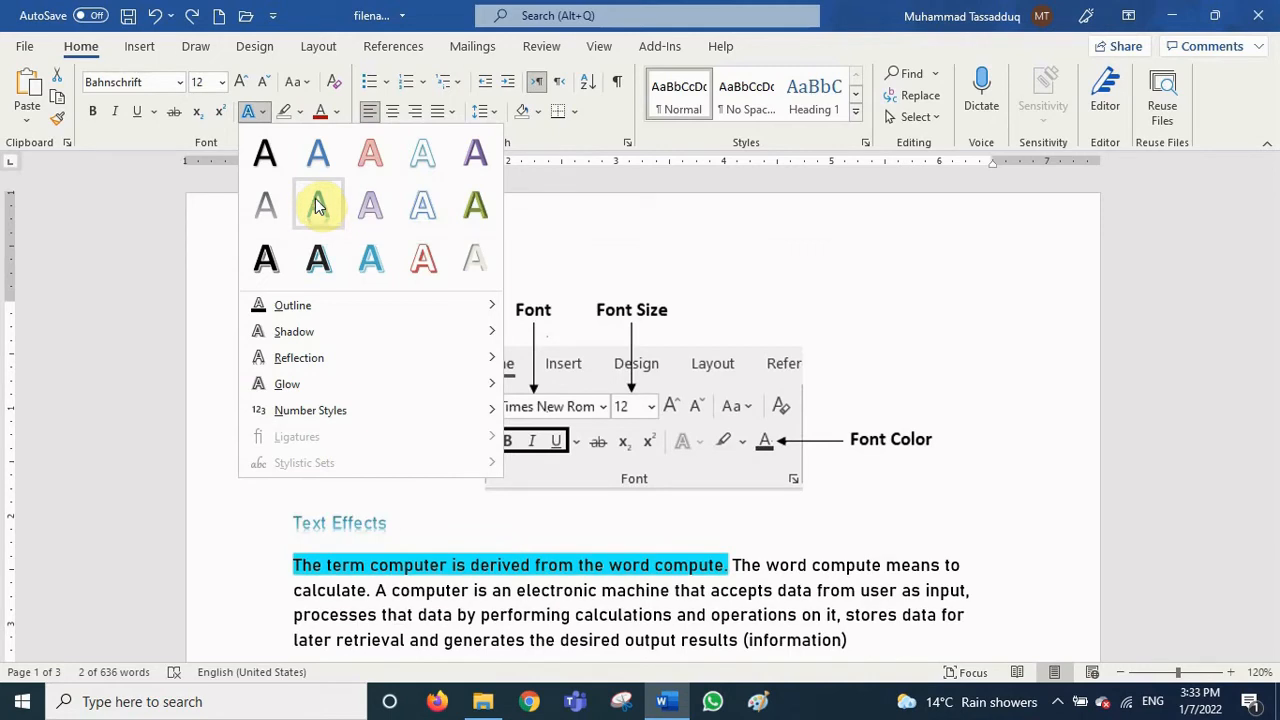
pyautogui.moveTo(308, 310)
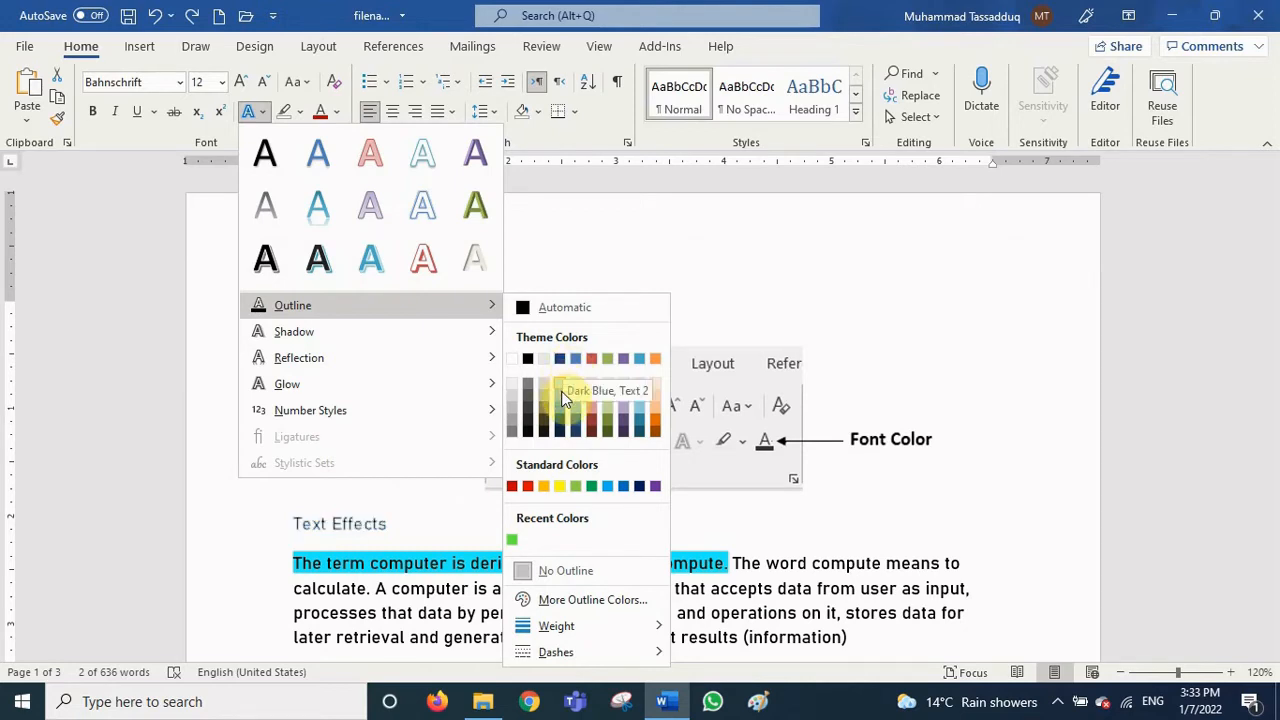
pyautogui.click(623, 419)
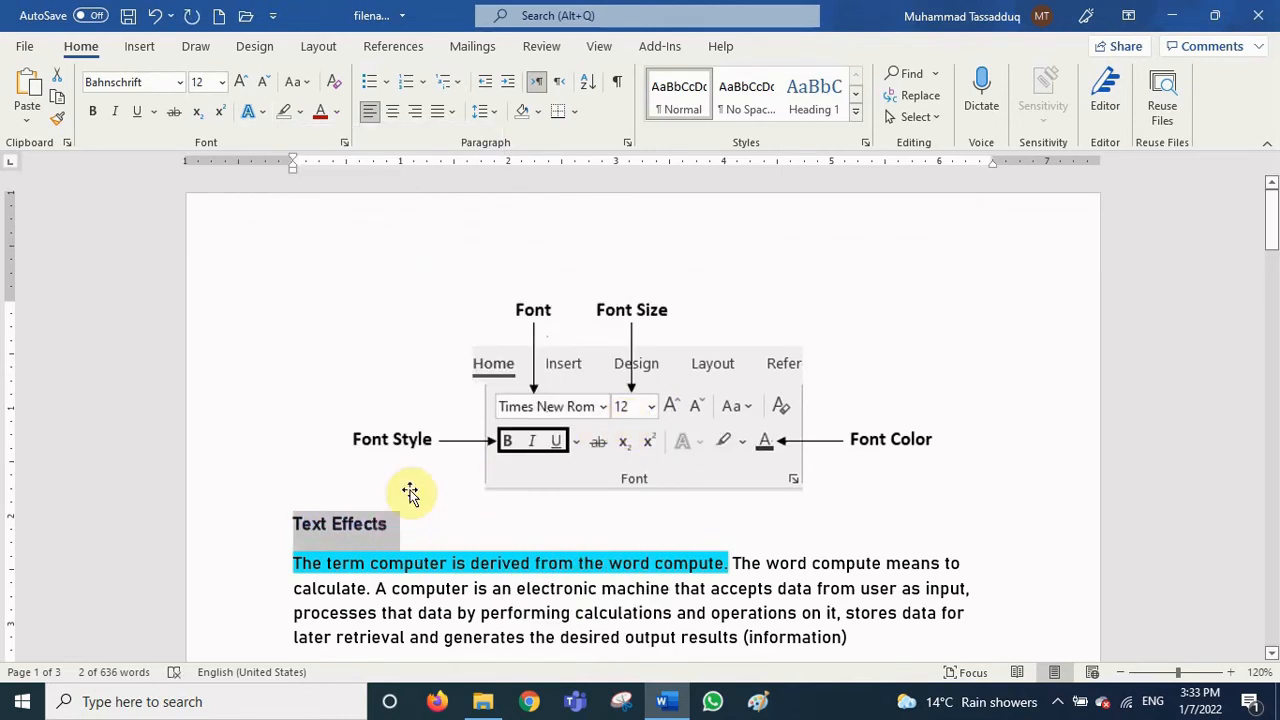
pyautogui.click(220, 82)
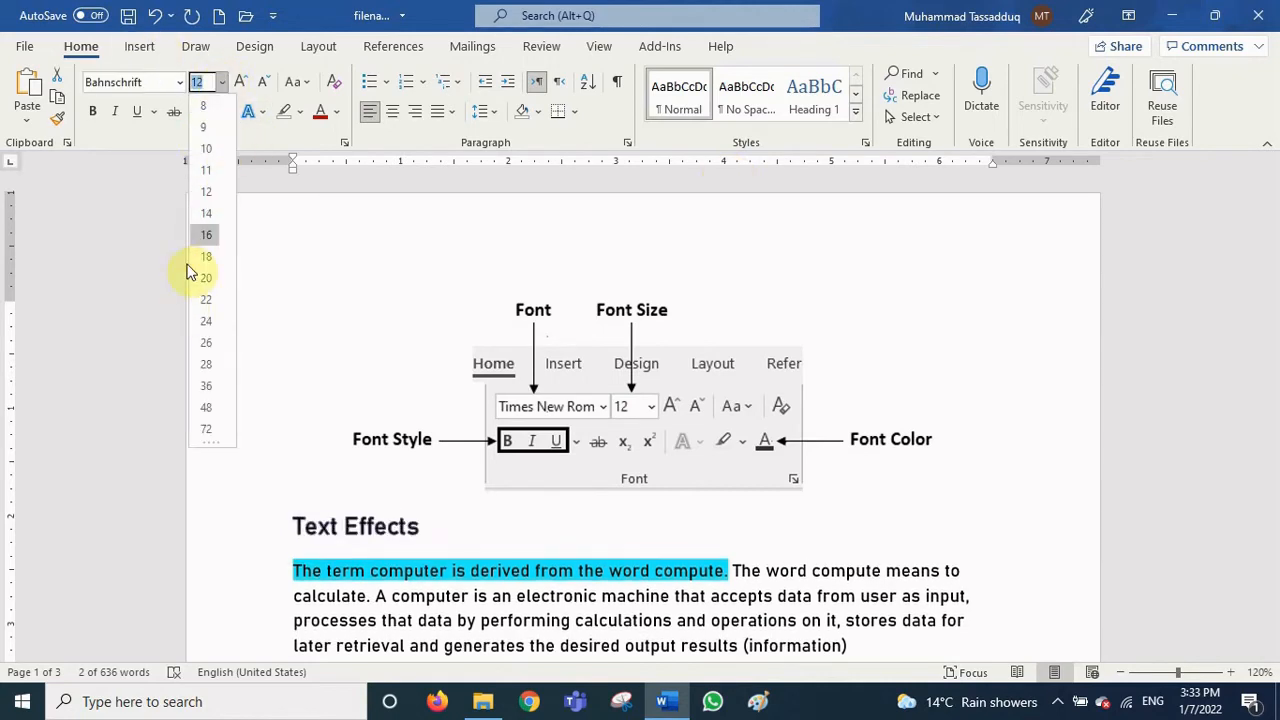
pyautogui.click(206, 386)
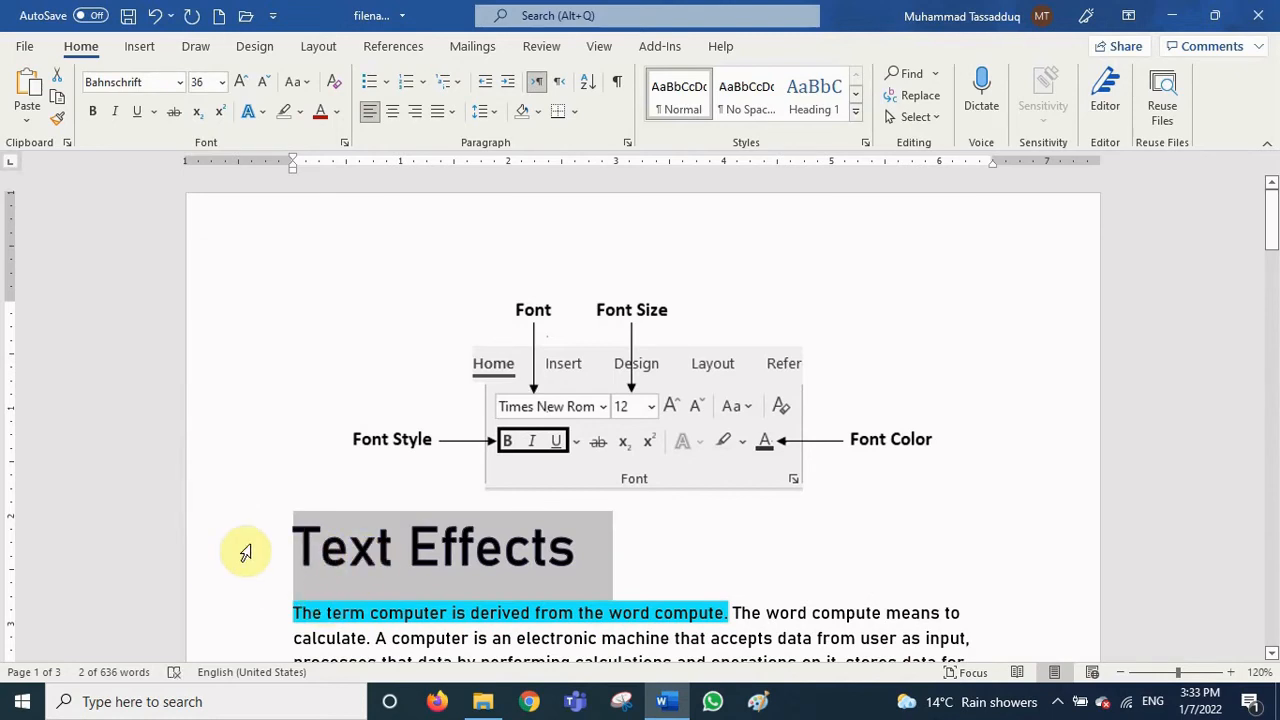
# Change the outline color of the "Text Effects" heading to standard yellow
pyautogui.click(255, 112)
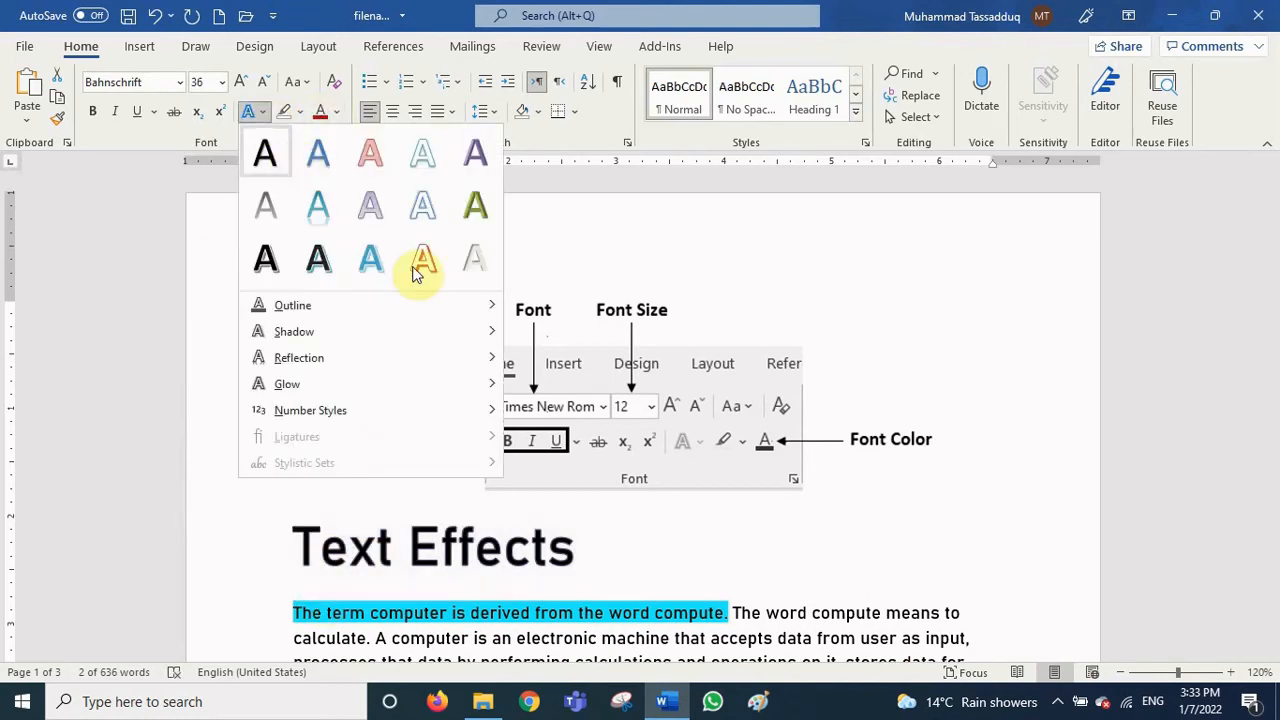
pyautogui.moveTo(462, 305)
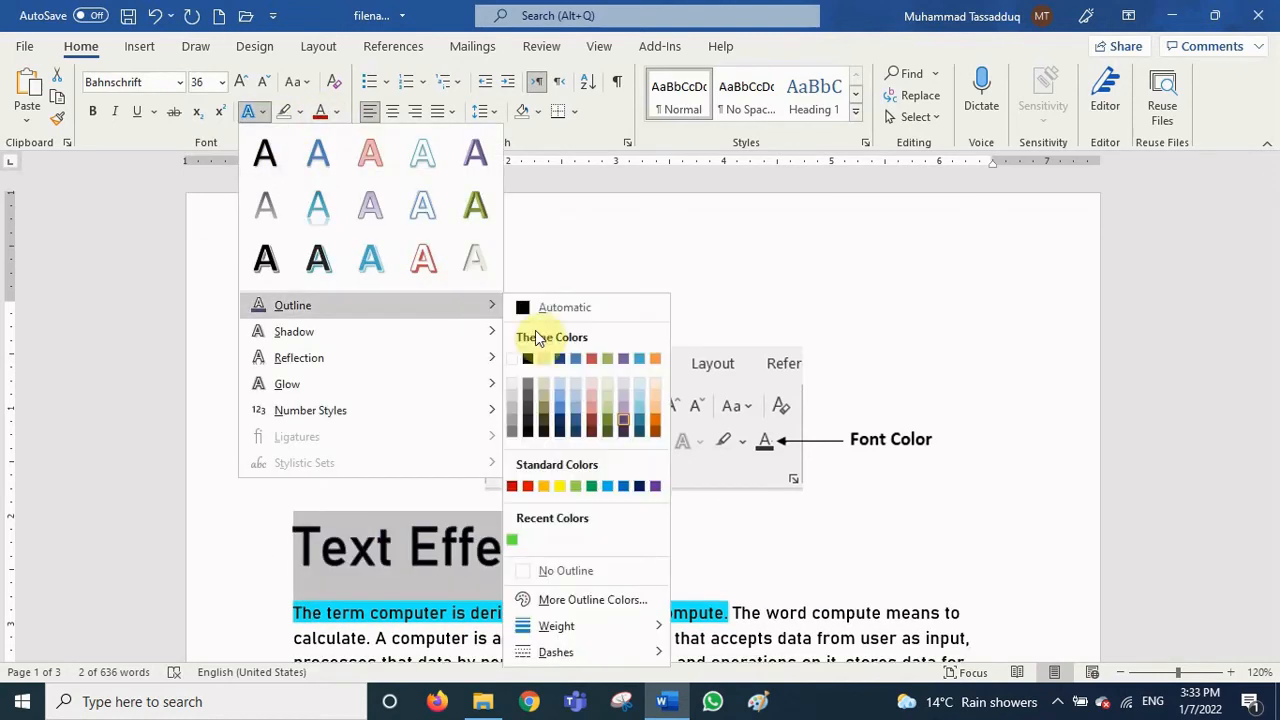
pyautogui.click(562, 487)
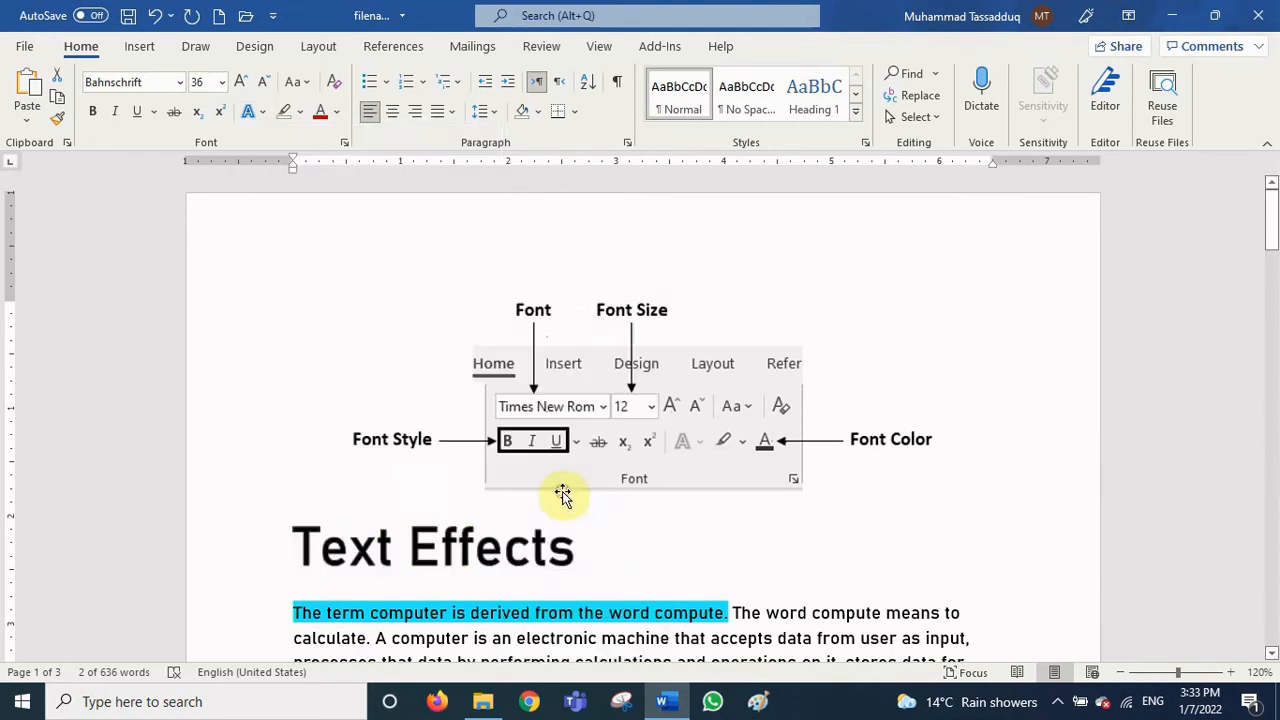
pyautogui.click(634, 540)
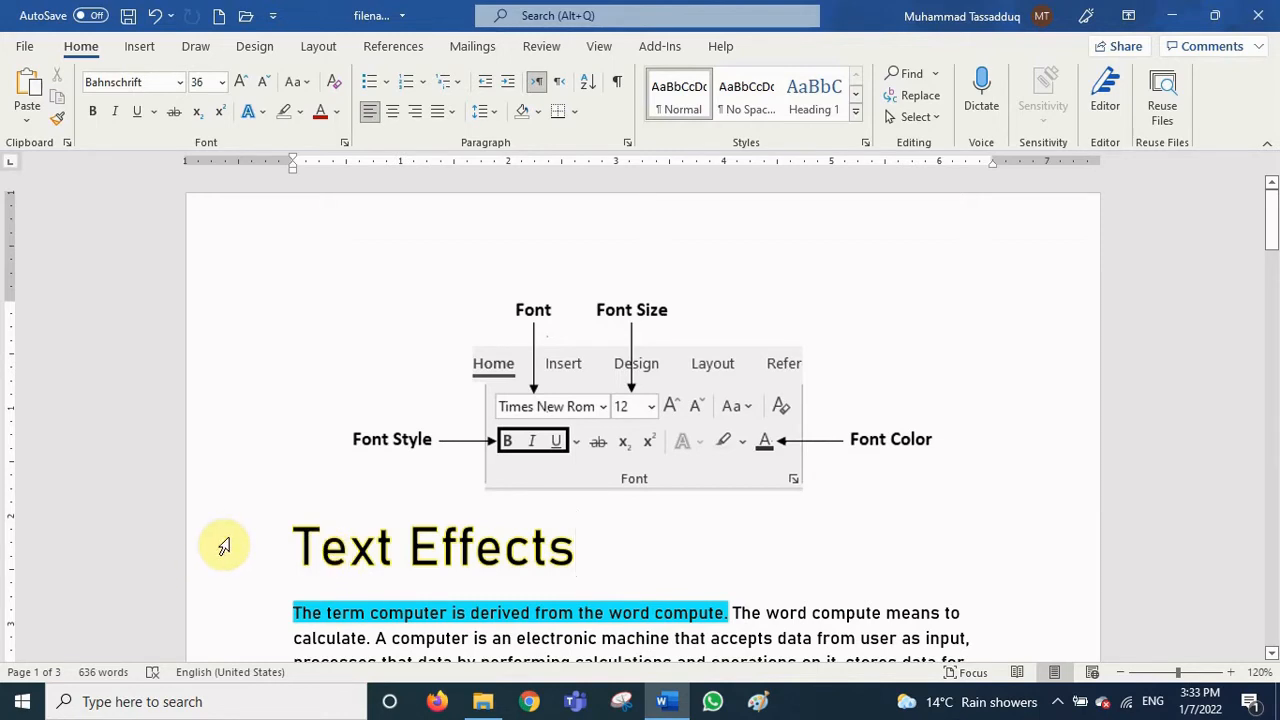
# Set the font color of the "Text Effects" heading to standard light green
pyautogui.click(224, 546)
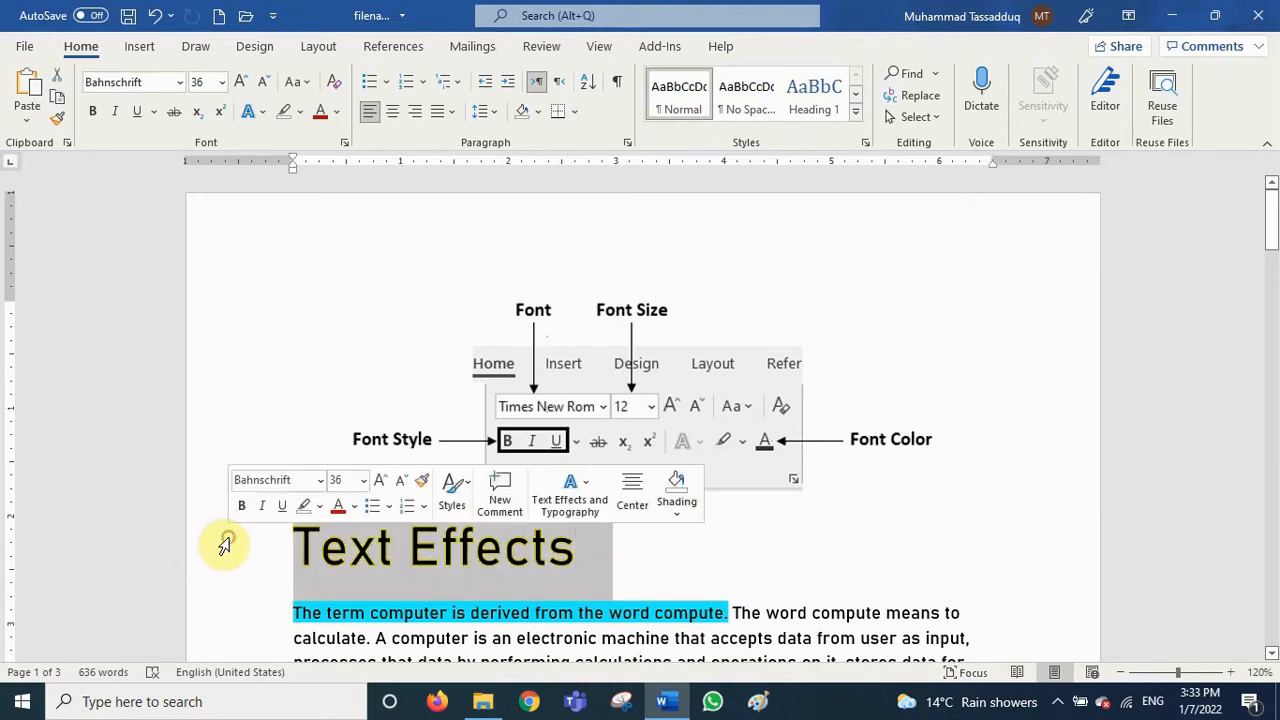
pyautogui.click(336, 112)
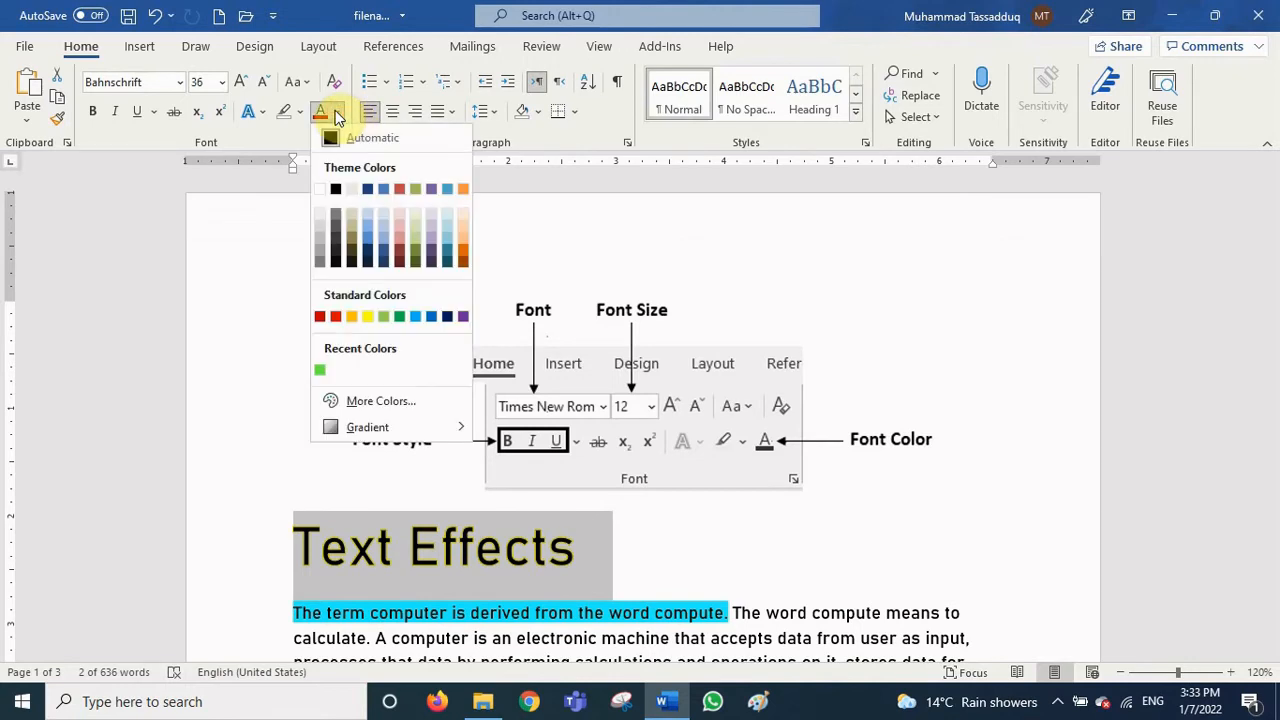
pyautogui.click(383, 317)
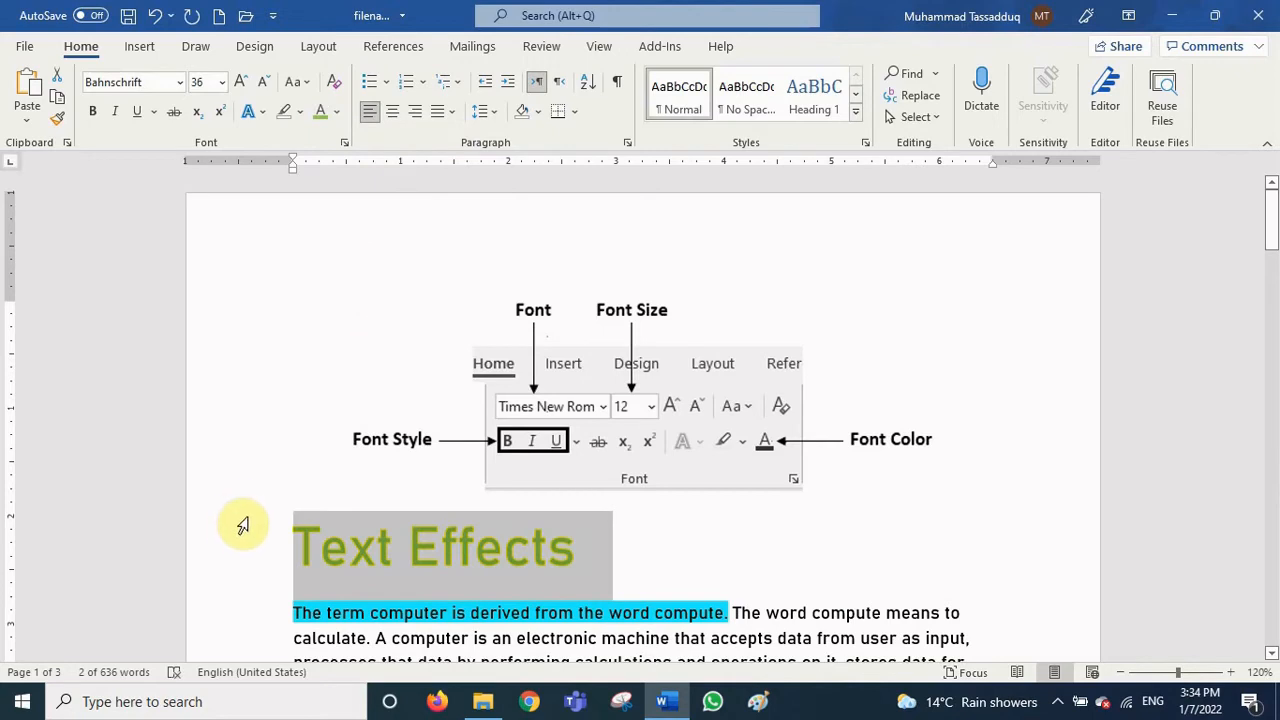
pyautogui.click(530, 577)
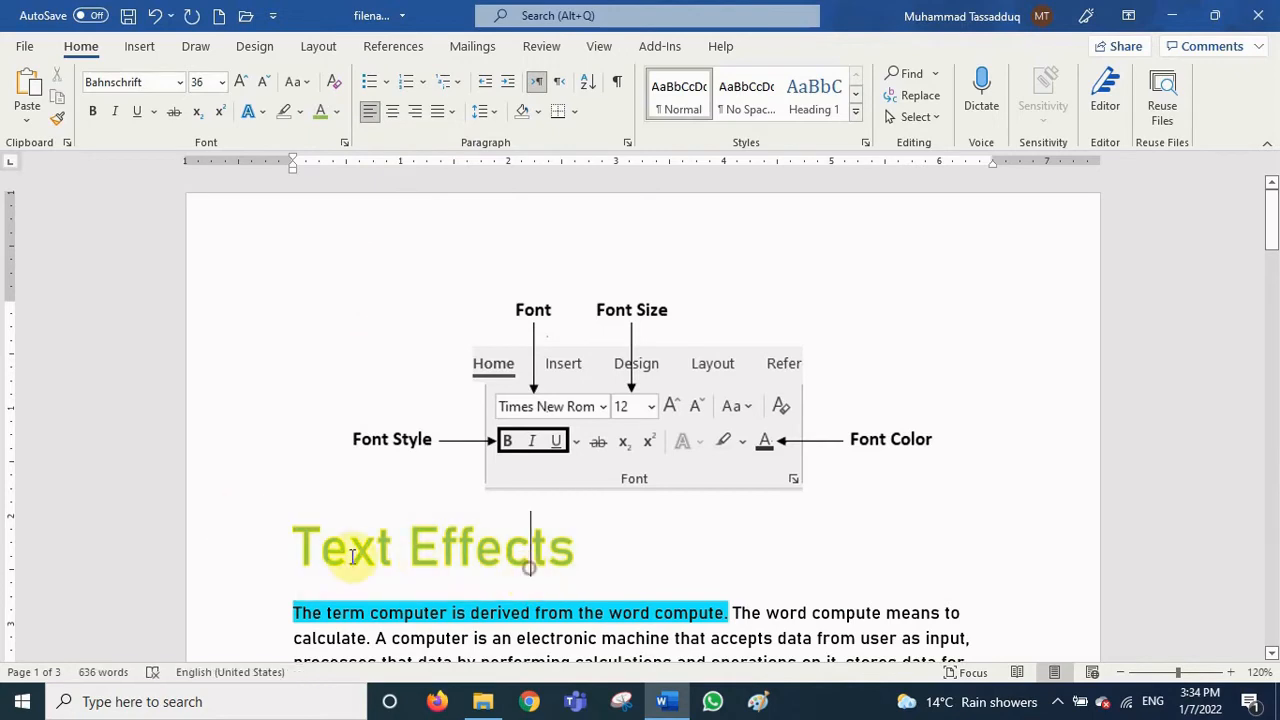
# Review the shadow, reflection and glow effects available for the "Text Effects" heading without applying any
pyautogui.click(237, 555)
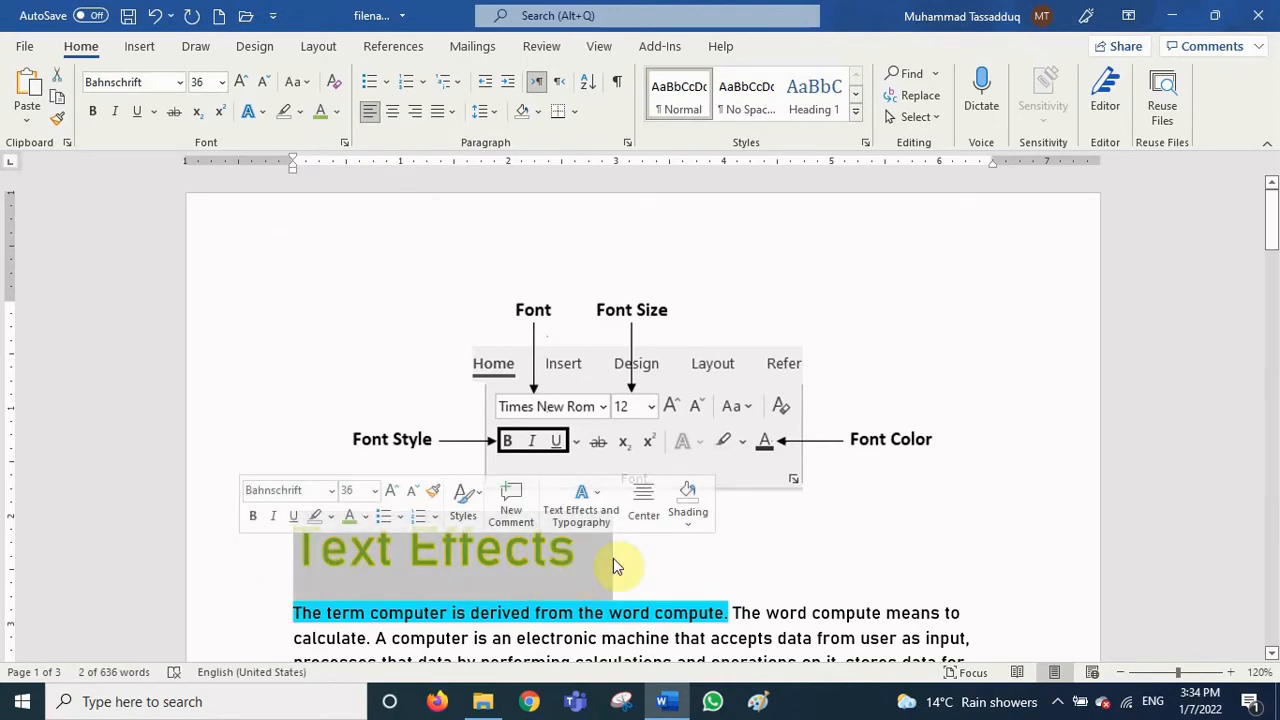
pyautogui.click(266, 113)
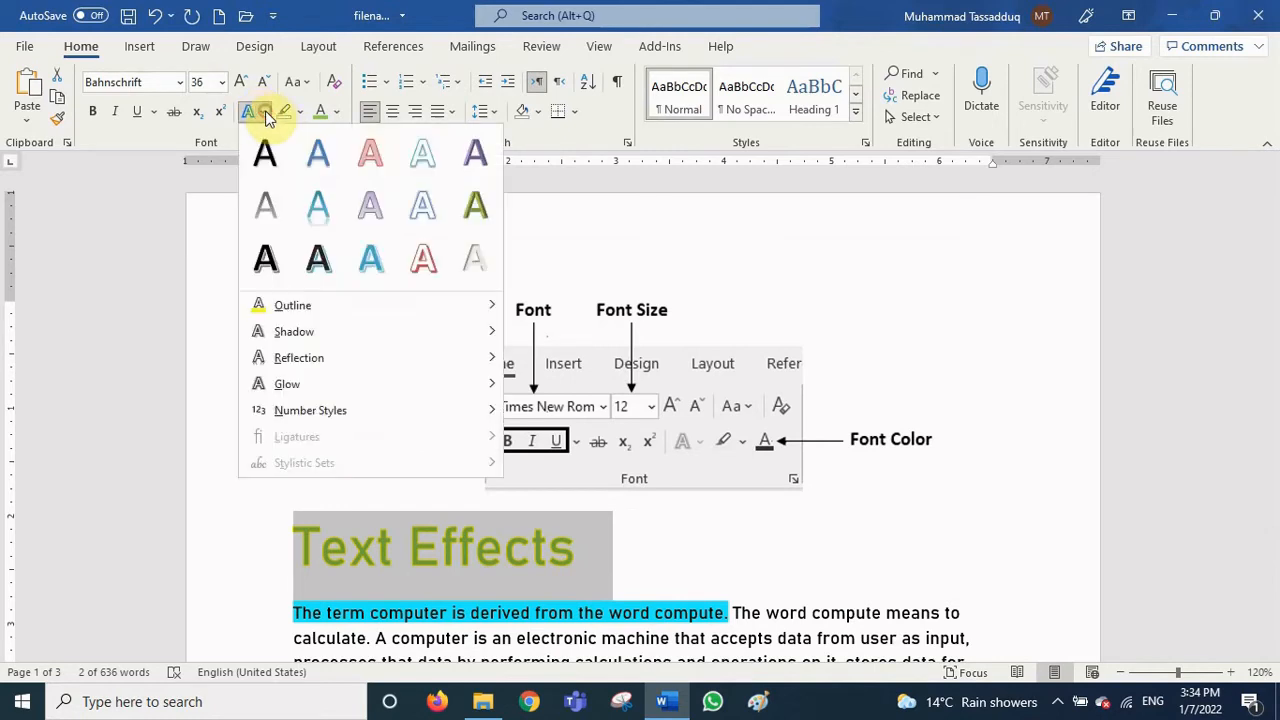
pyautogui.moveTo(374, 337)
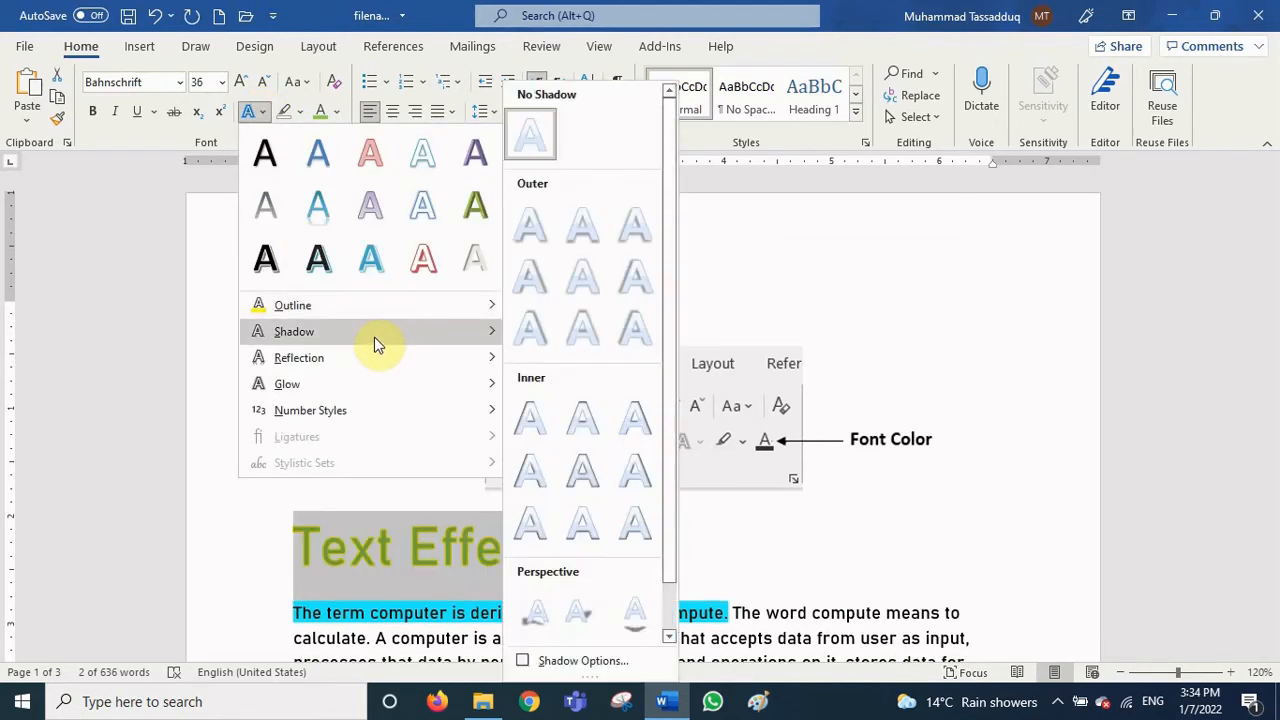
pyautogui.moveTo(371, 363)
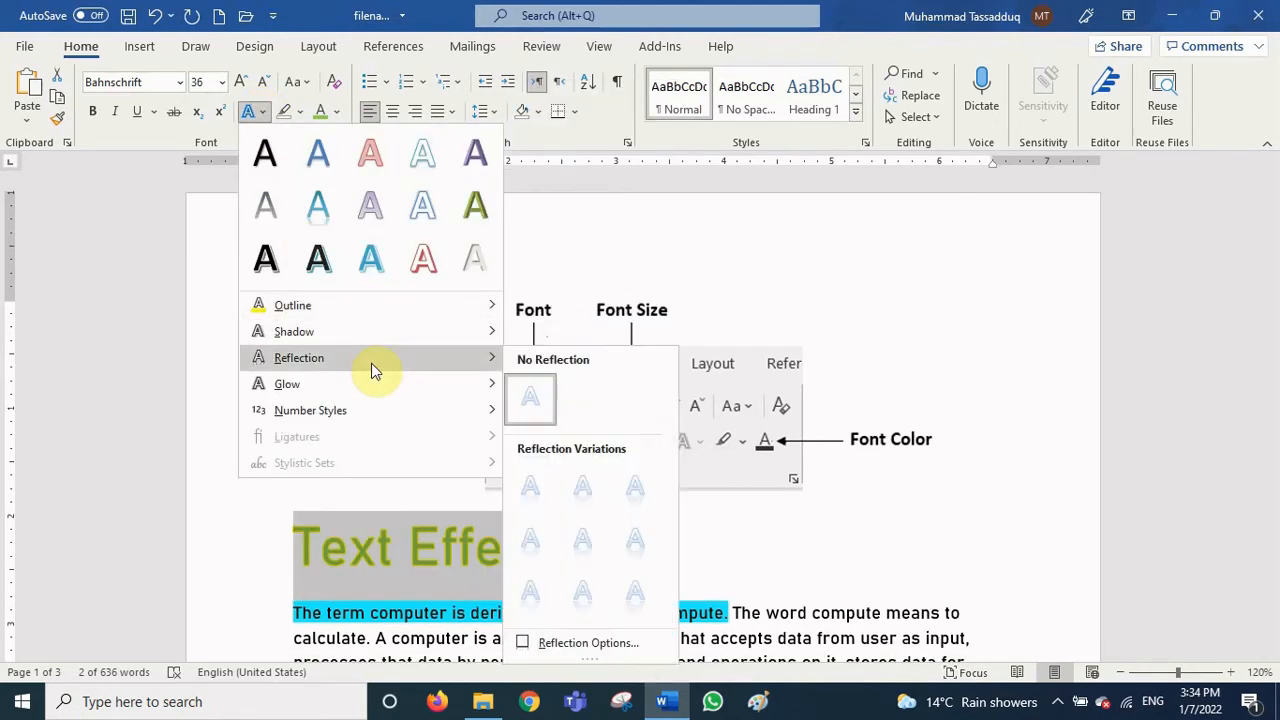
pyautogui.moveTo(366, 390)
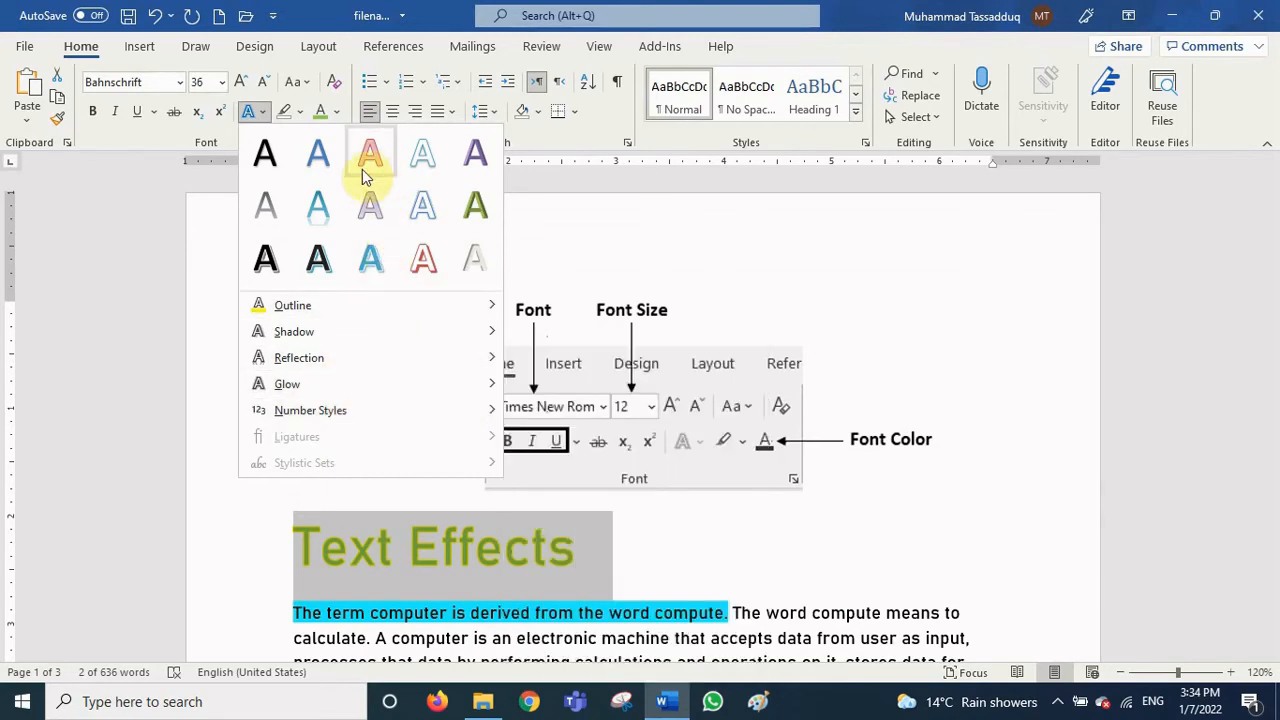
pyautogui.click(712, 262)
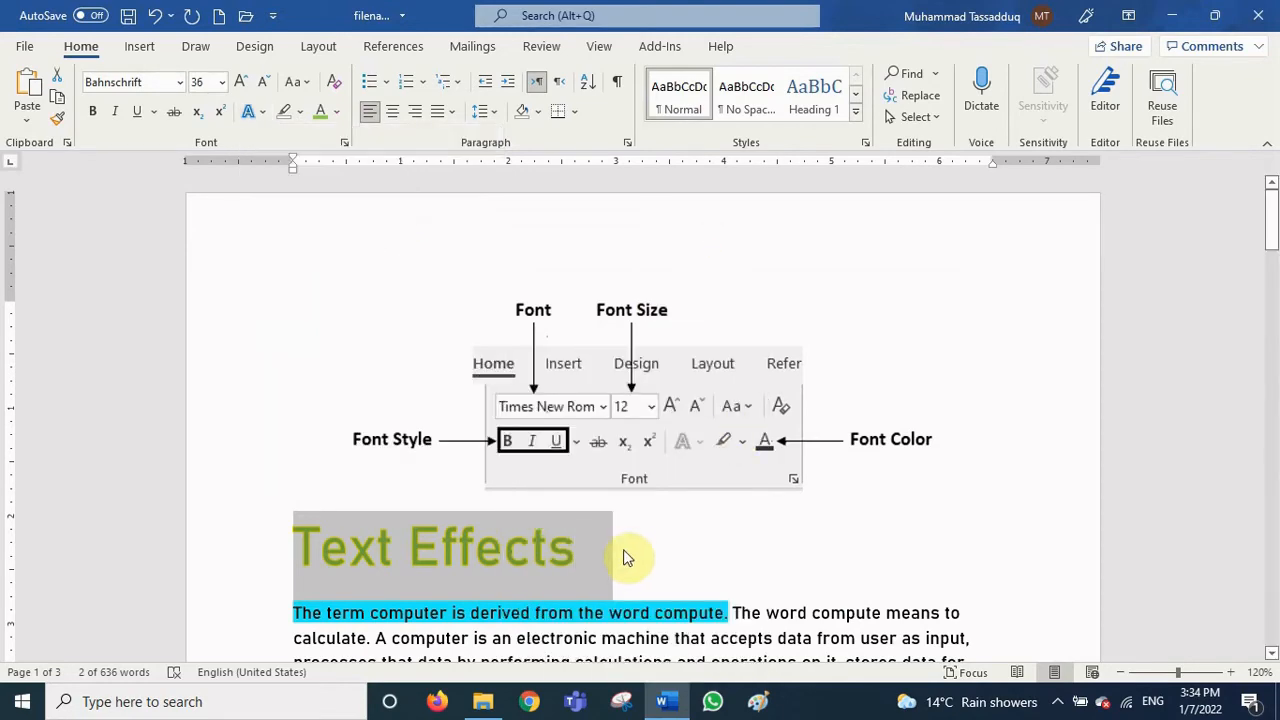
# Enter "Super Script" as two words on the empty line below the second paragraph, followed by a new line
pyautogui.scroll(-3, 632, 550)
pyautogui.click(298, 588)
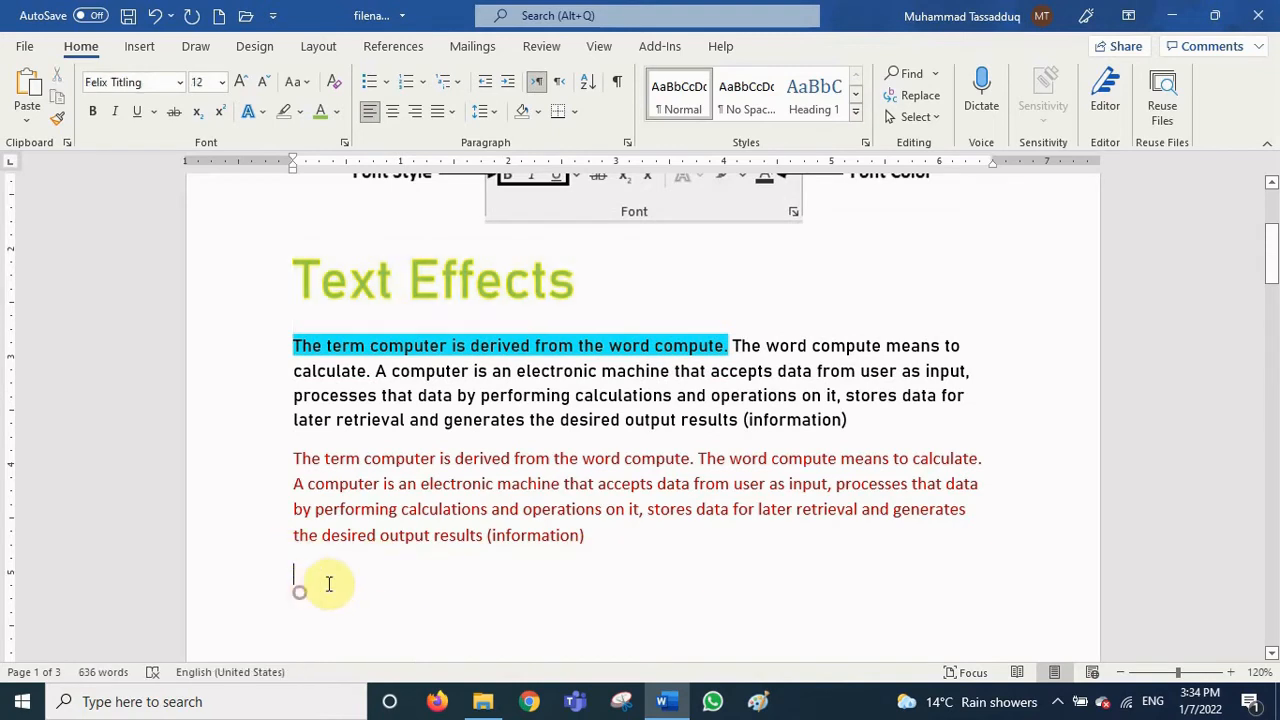
pyautogui.click(201, 126)
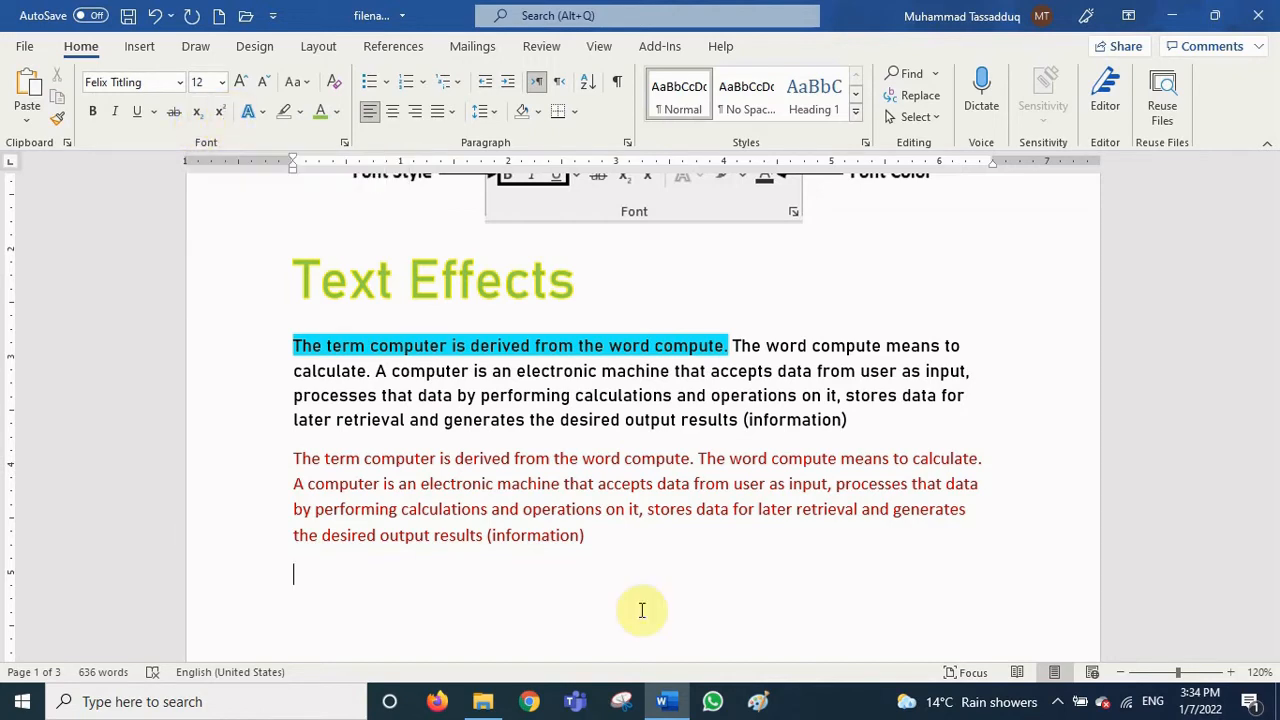
pyautogui.write('Su')
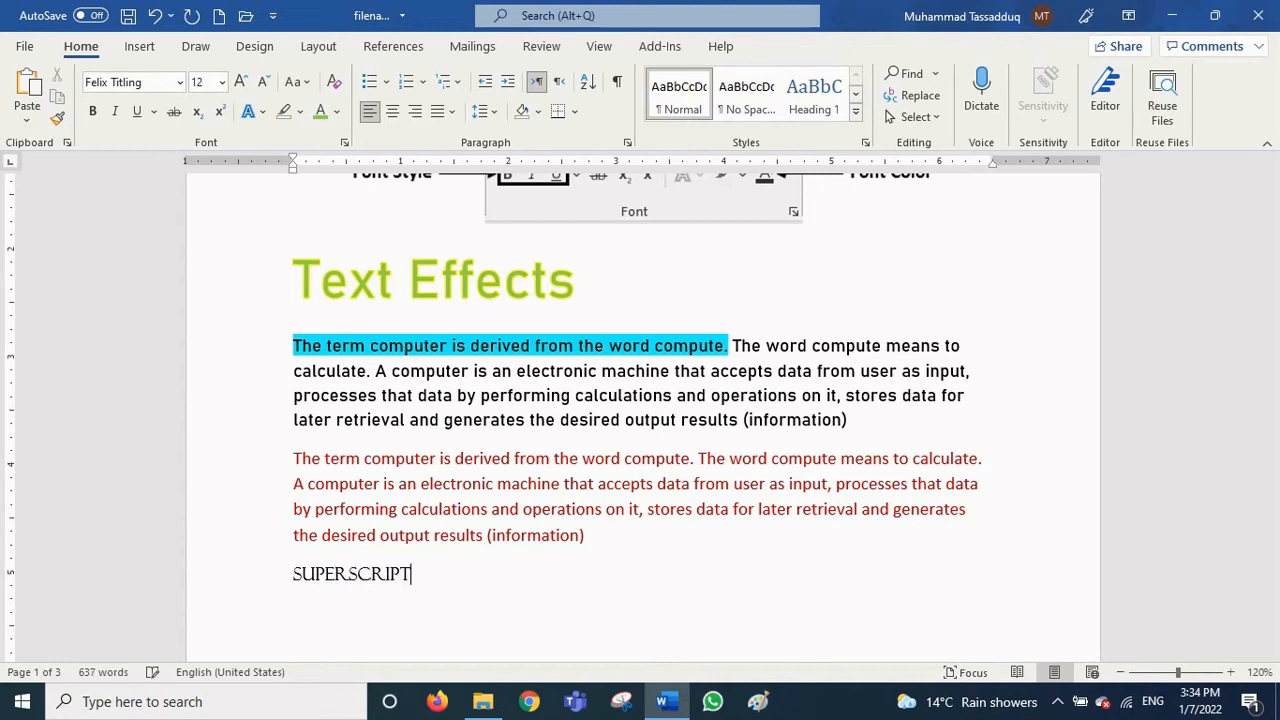
pyautogui.press('Return')
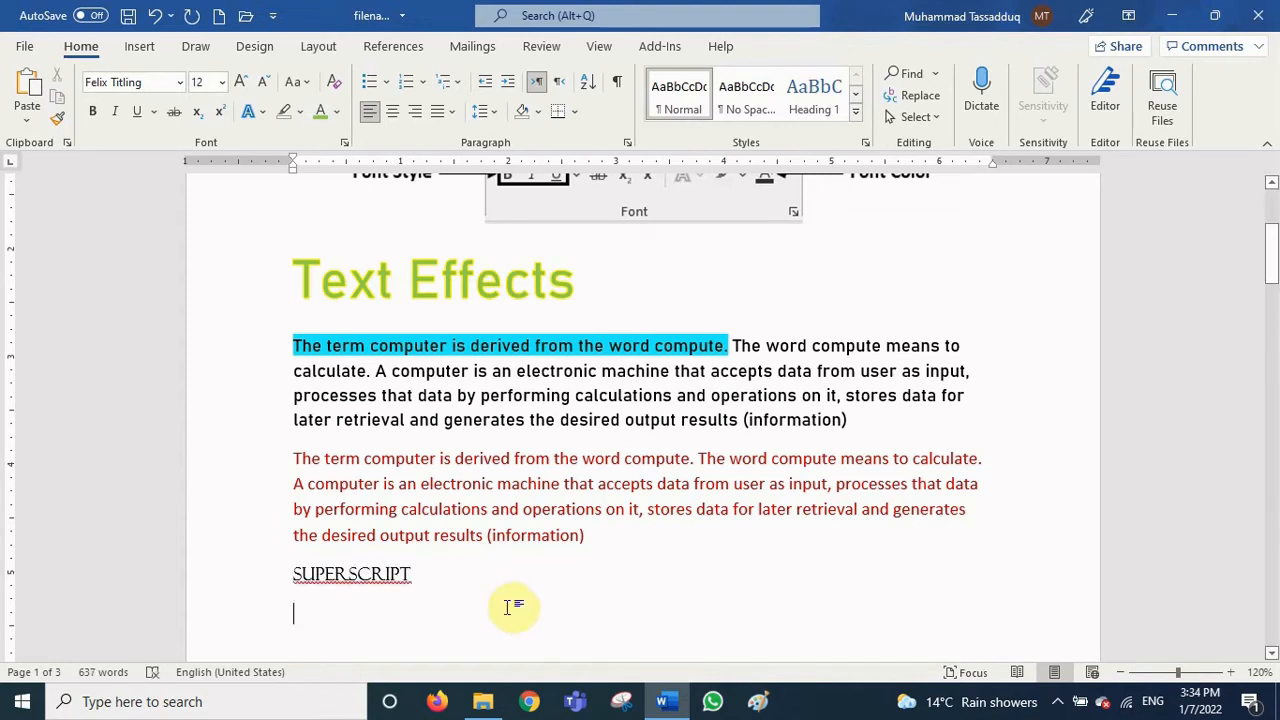
pyautogui.click(340, 574)
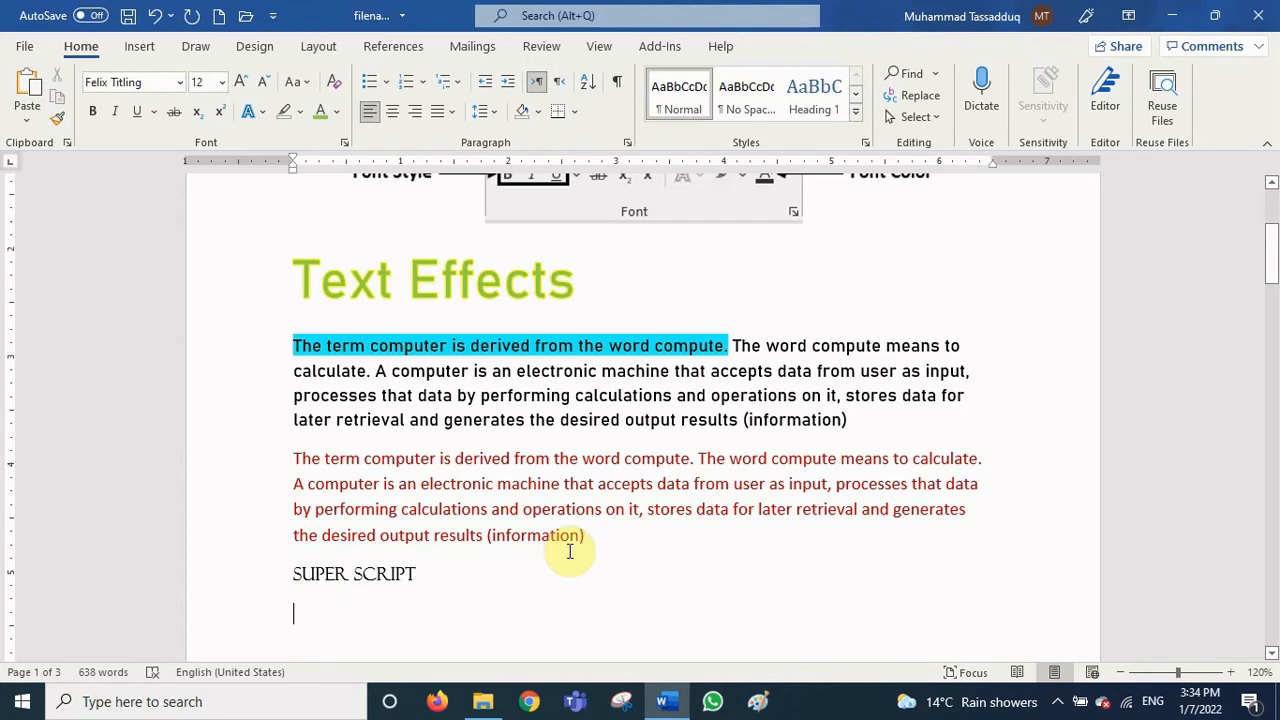
# Enter the expression "X2 + Y2" below the "Super Script" line and make the 2 after X superscript
pyautogui.write('x')
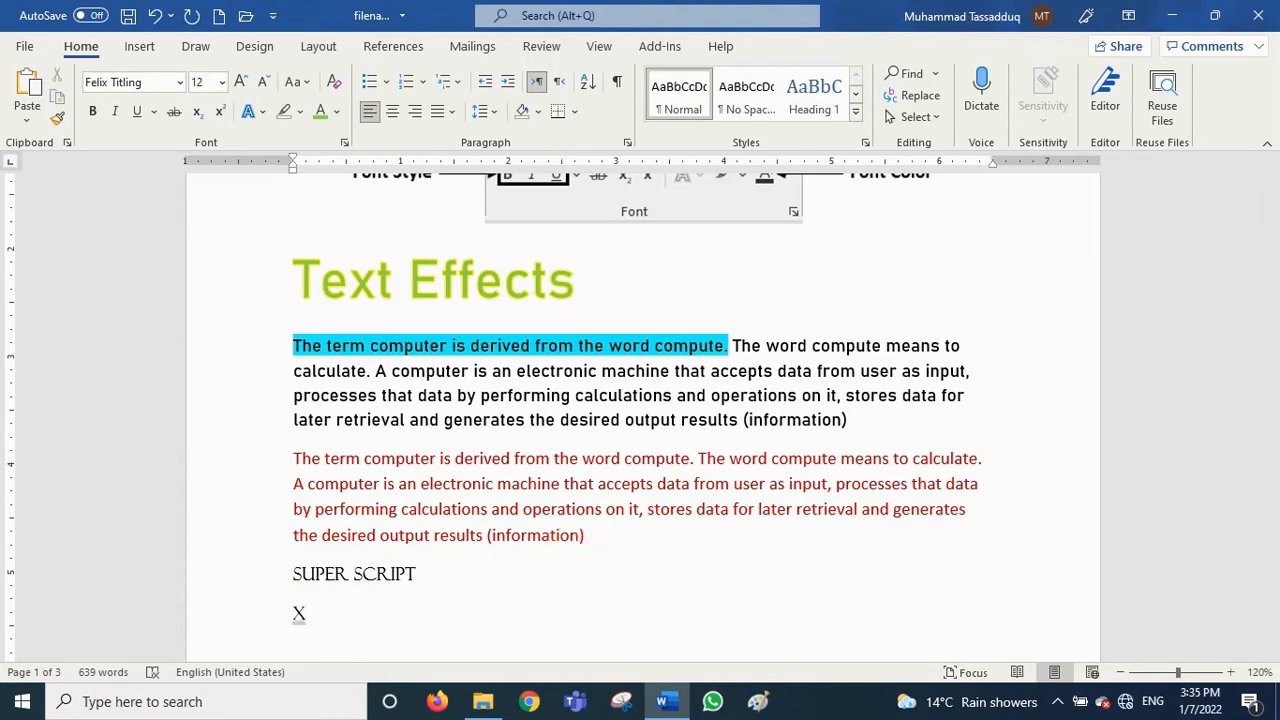
pyautogui.write('2 +')
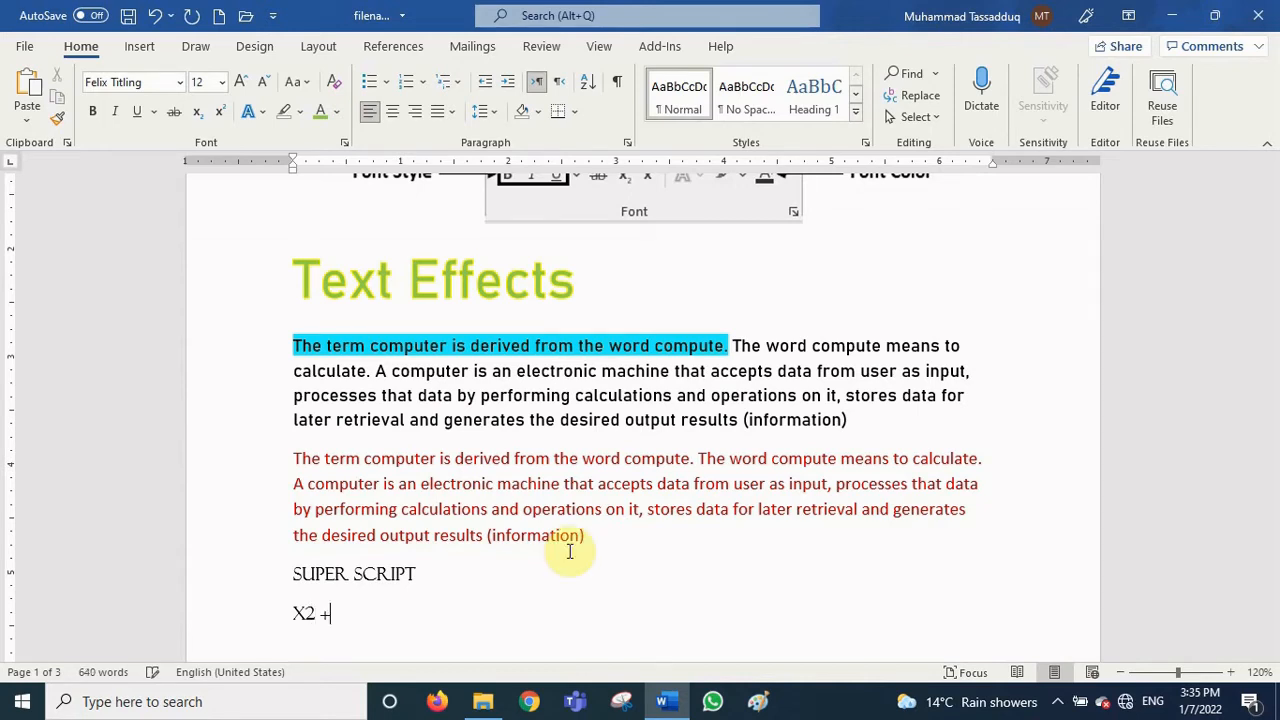
pyautogui.write(' Y2')
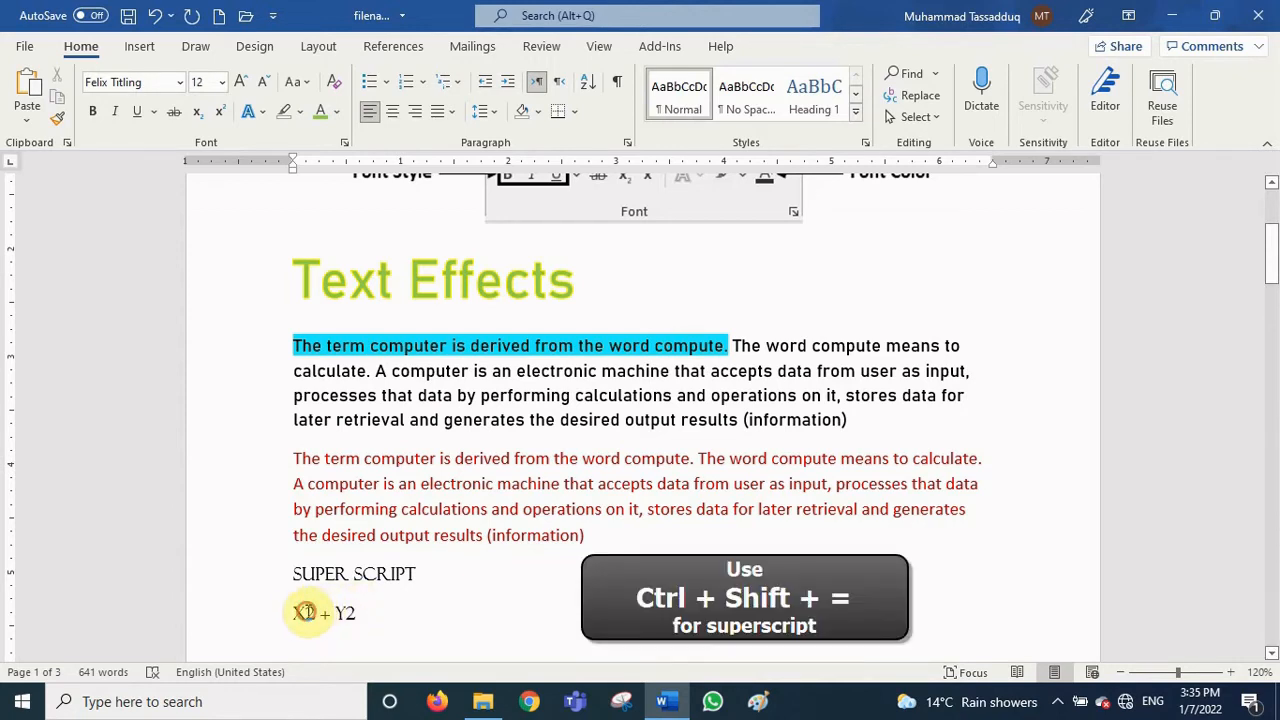
pyautogui.moveTo(304, 612); pyautogui.dragTo(315, 613)
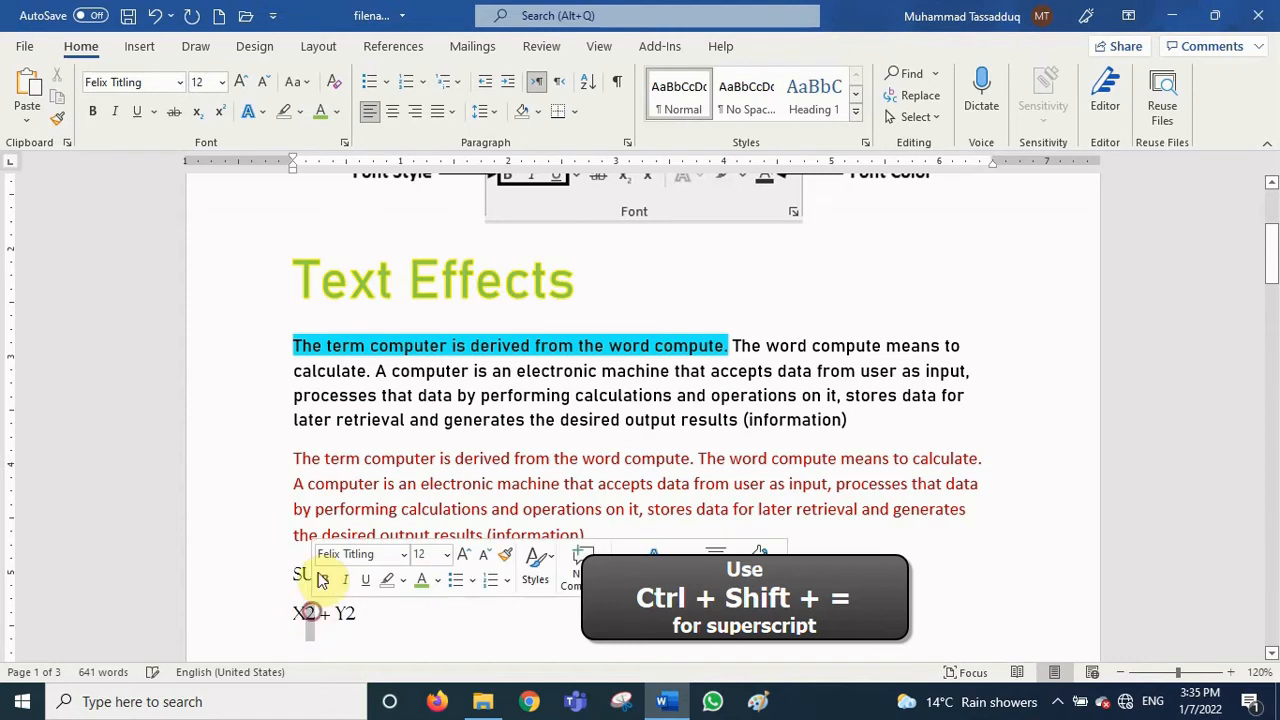
pyautogui.click(220, 118)
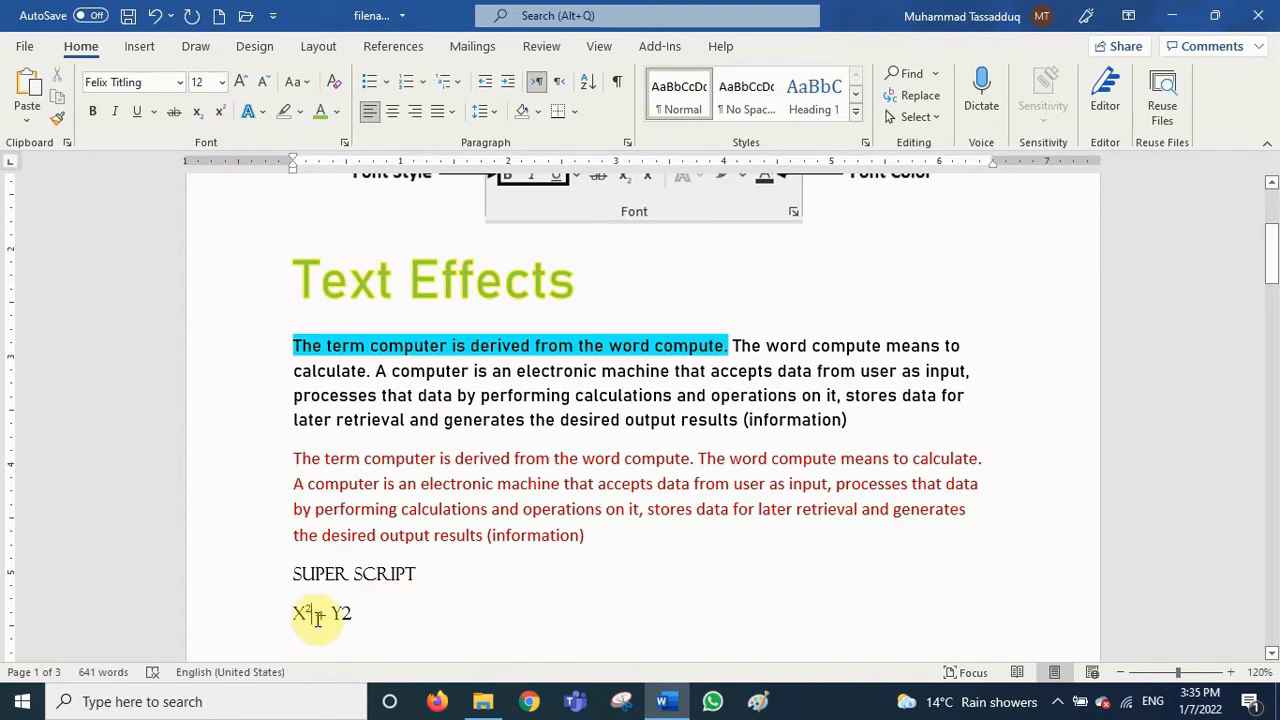
# Make the 2 after Y in the expression superscript
pyautogui.click(373, 616)
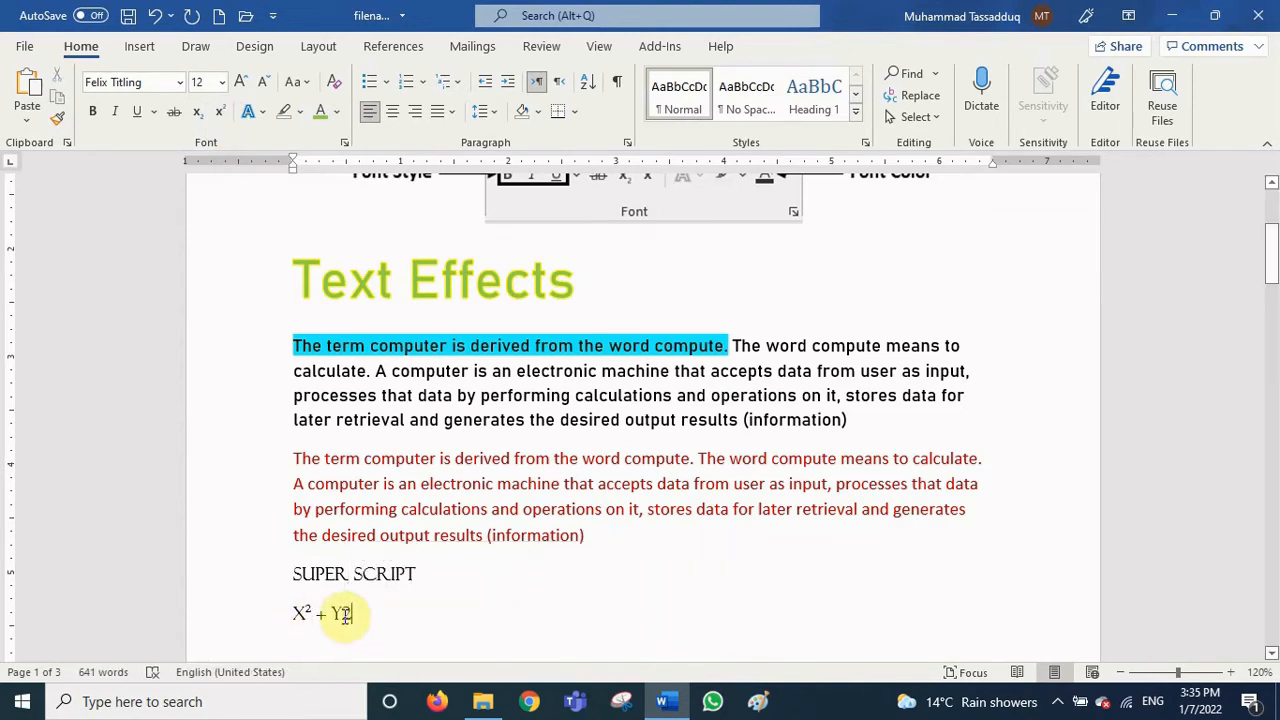
pyautogui.moveTo(342, 615); pyautogui.dragTo(351, 617)
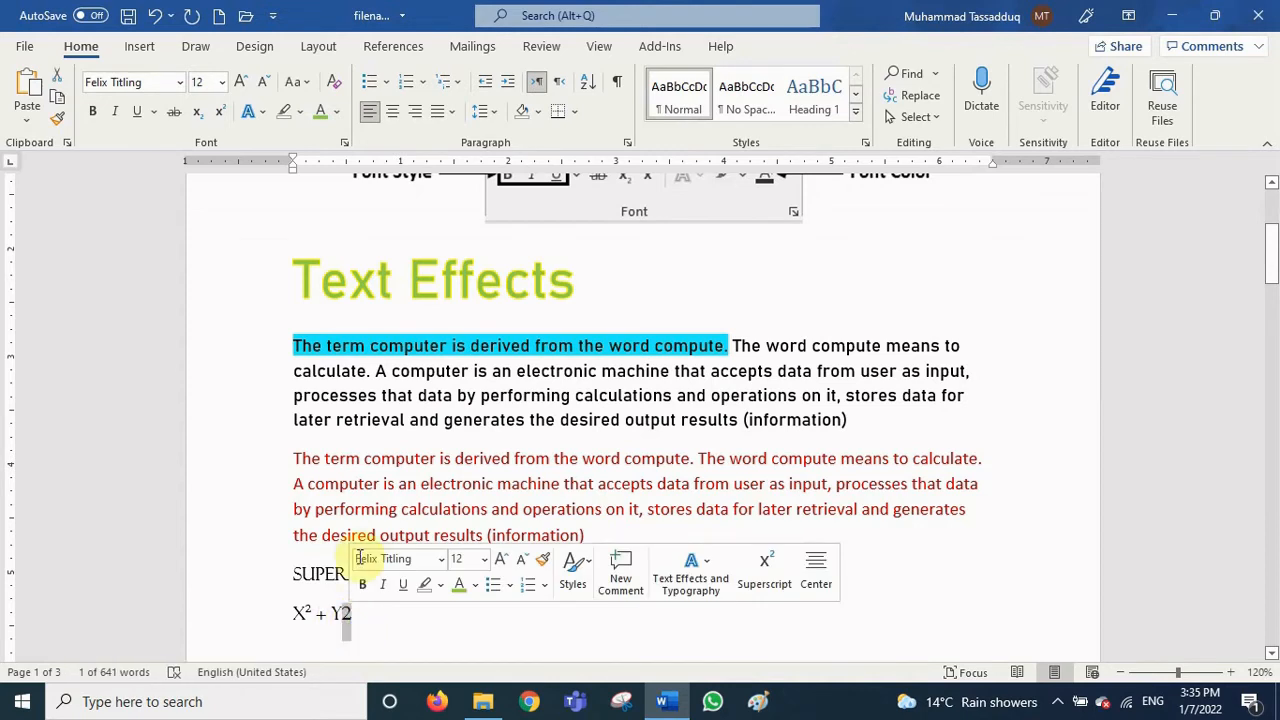
pyautogui.click(224, 115)
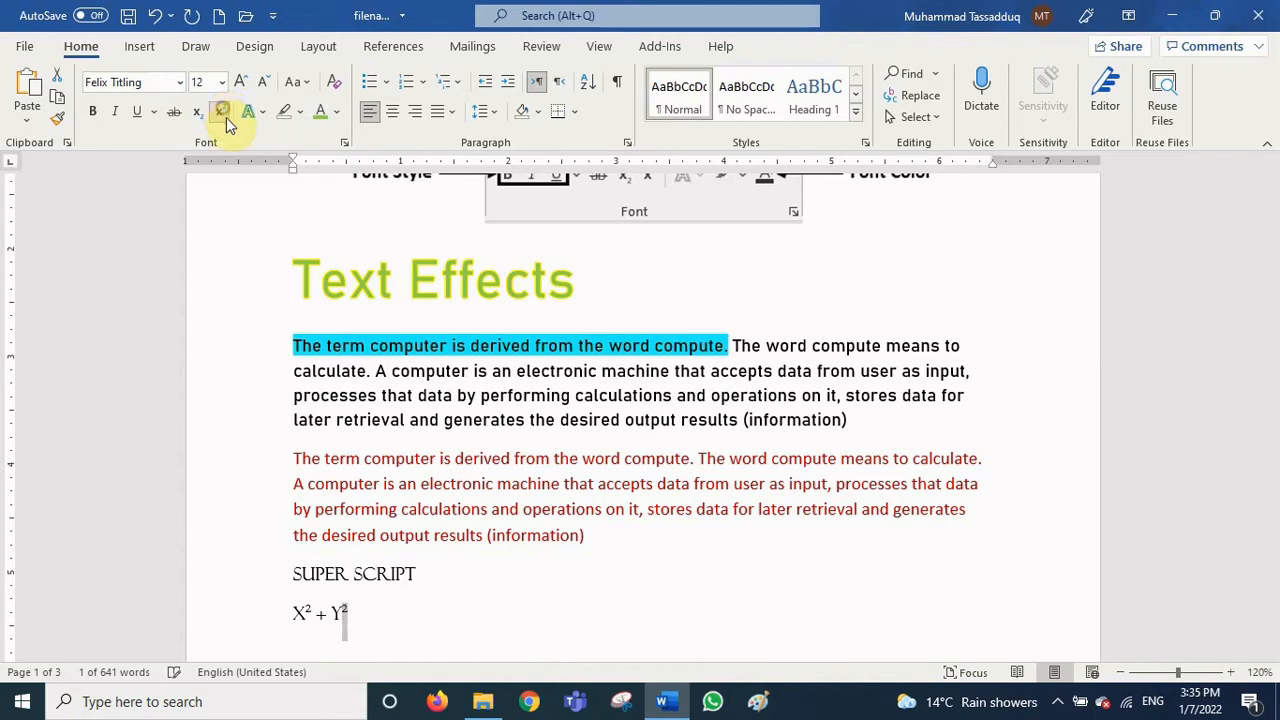
pyautogui.click(367, 617)
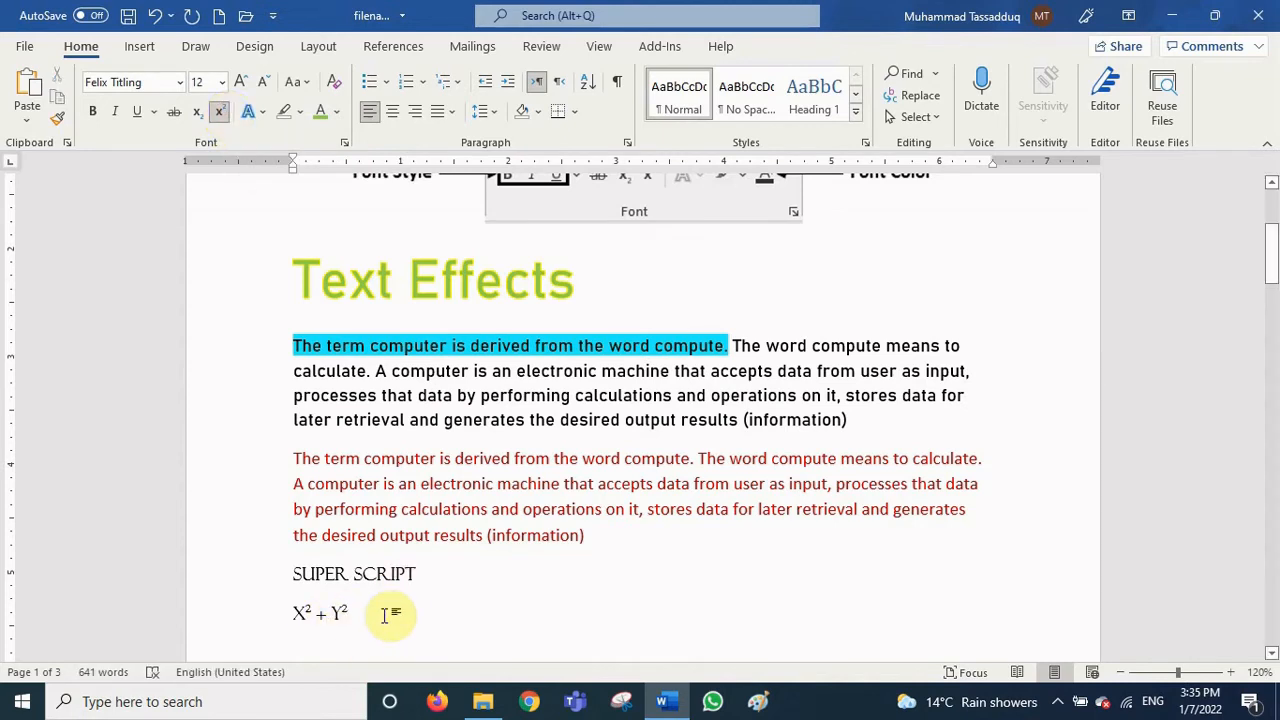
# Turn superscript off and enter "SUB SCRIPT" on a new line below the expression, followed by another new line
pyautogui.hotkey('ctrl', 'shift', '+')
pyautogui.press('Return')
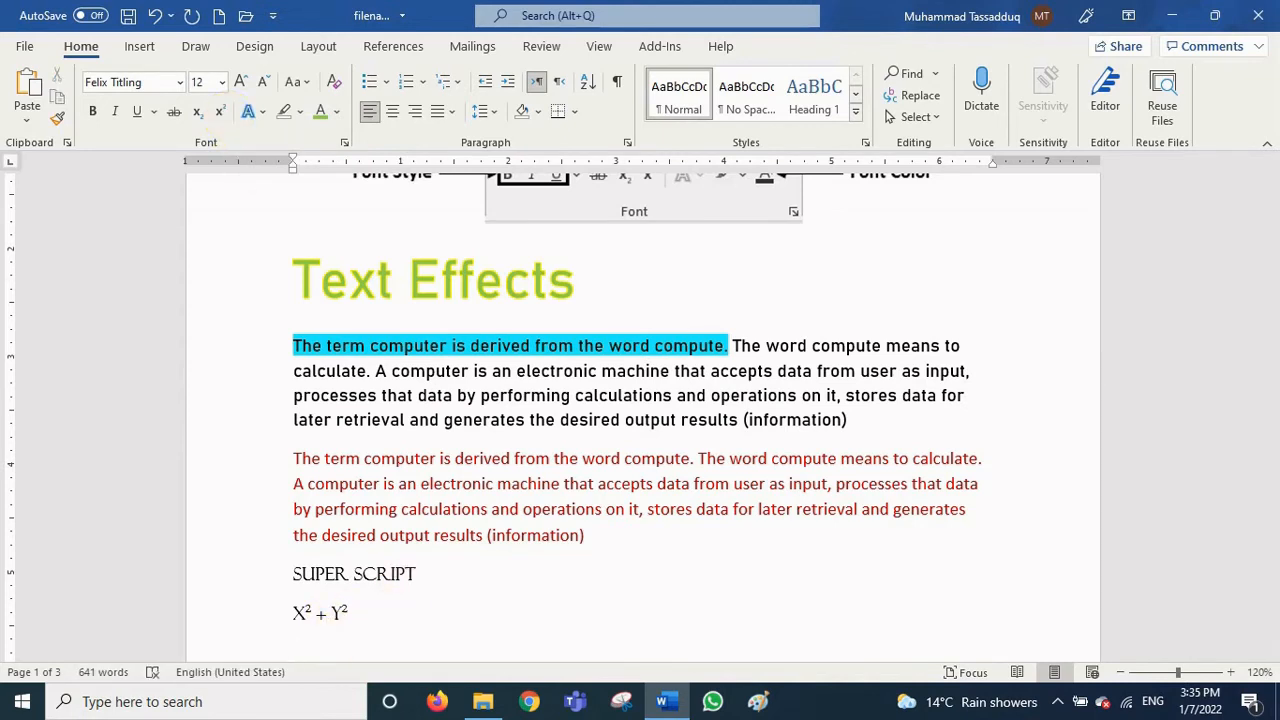
pyautogui.write('SUB S')
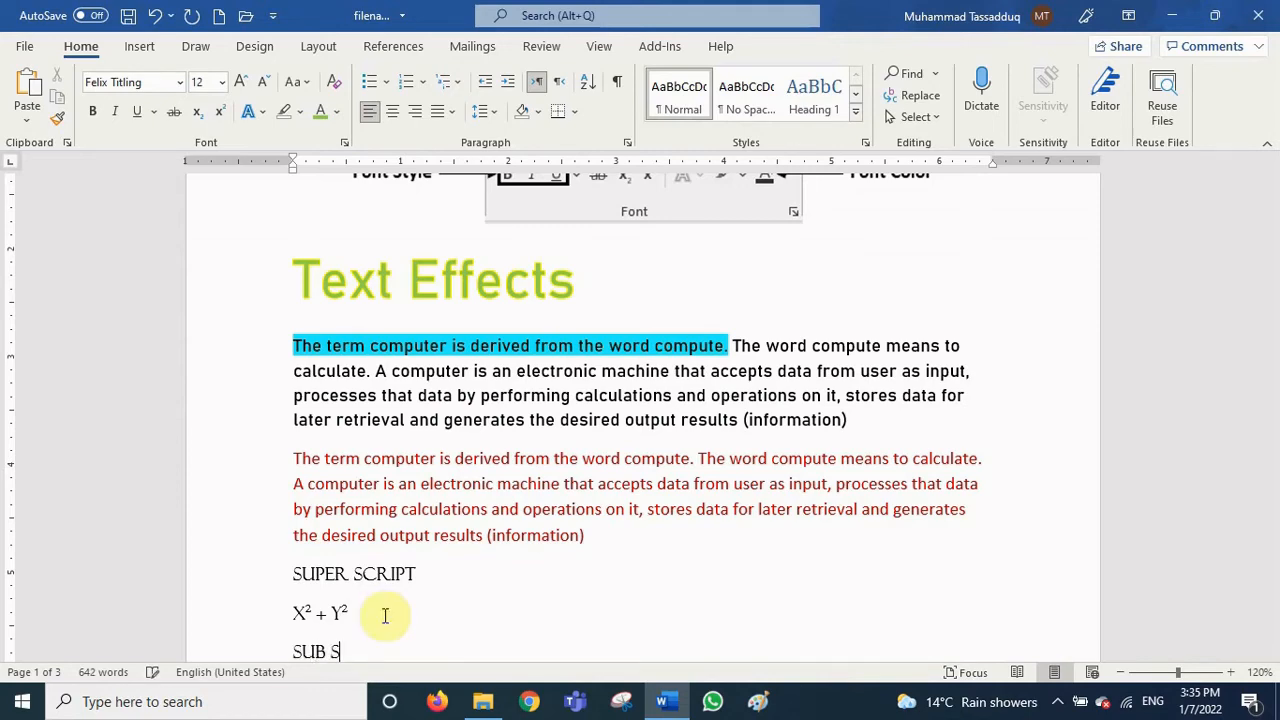
pyautogui.write('CRIPT')
pyautogui.press('Return')
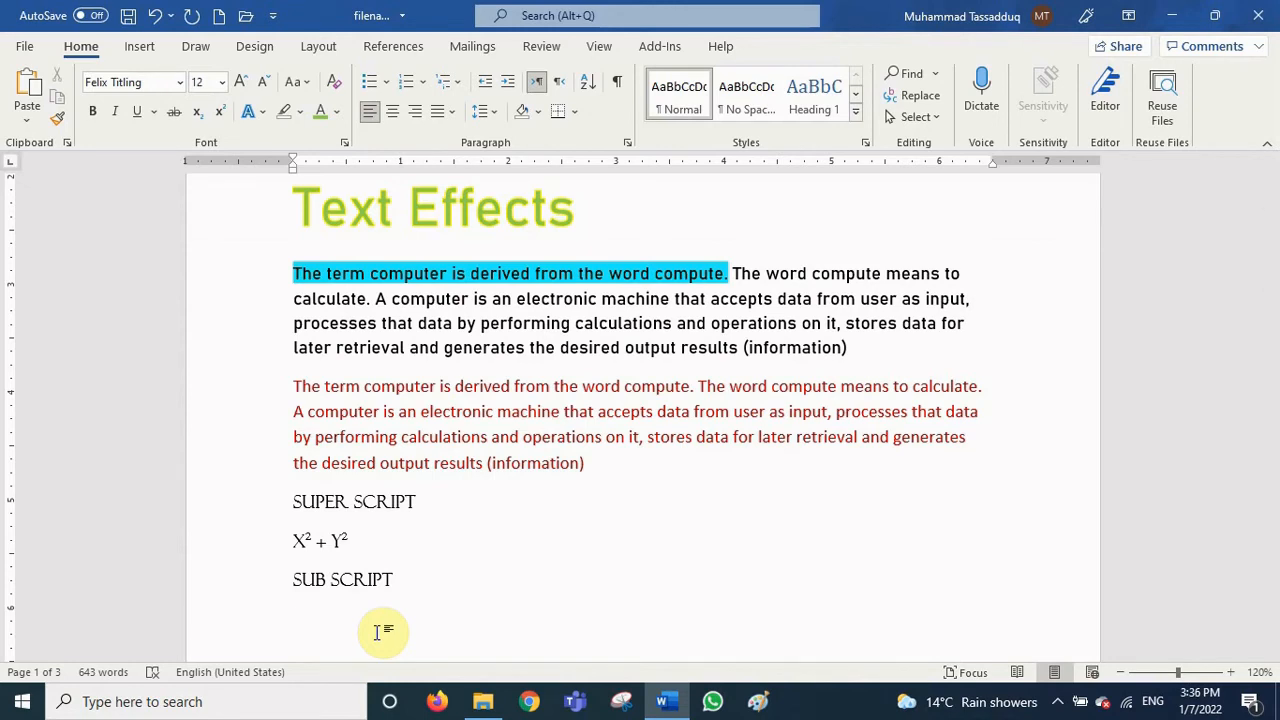
# Enter "H2O" below the "SUB SCRIPT" line and make its 2 subscript
pyautogui.write('H2')
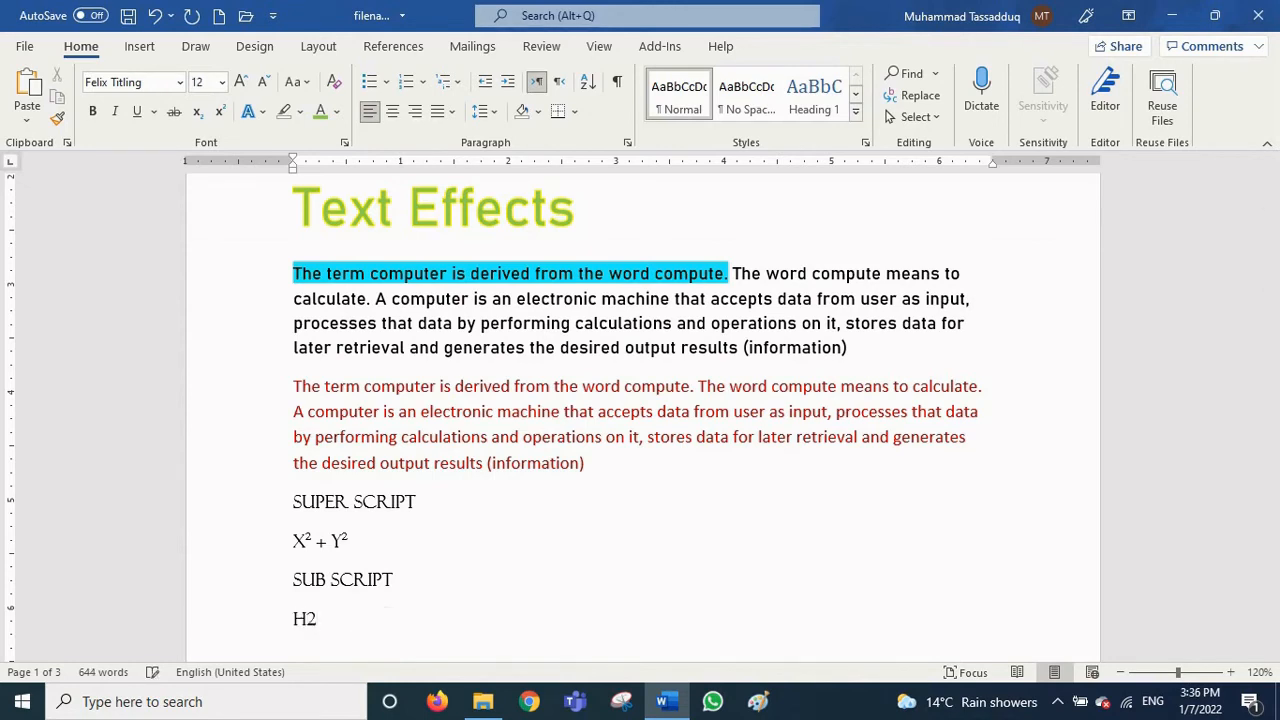
pyautogui.write('O')
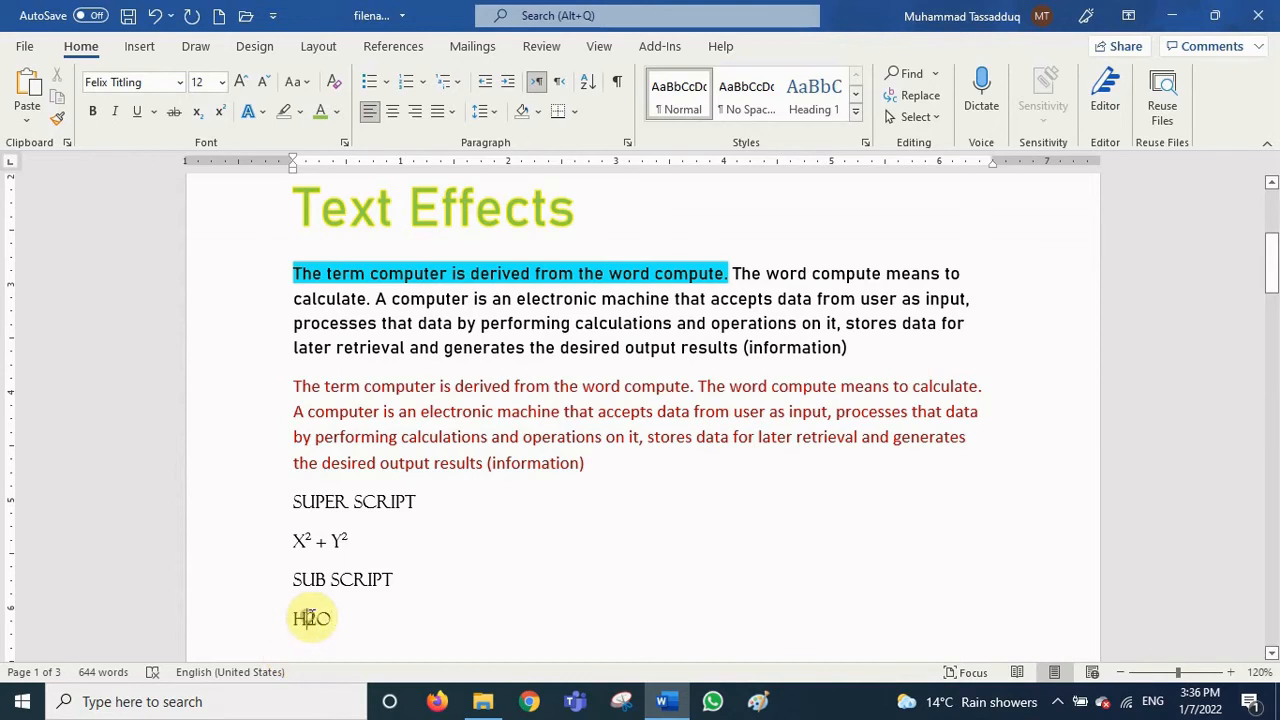
pyautogui.moveTo(306, 618); pyautogui.dragTo(317, 619)
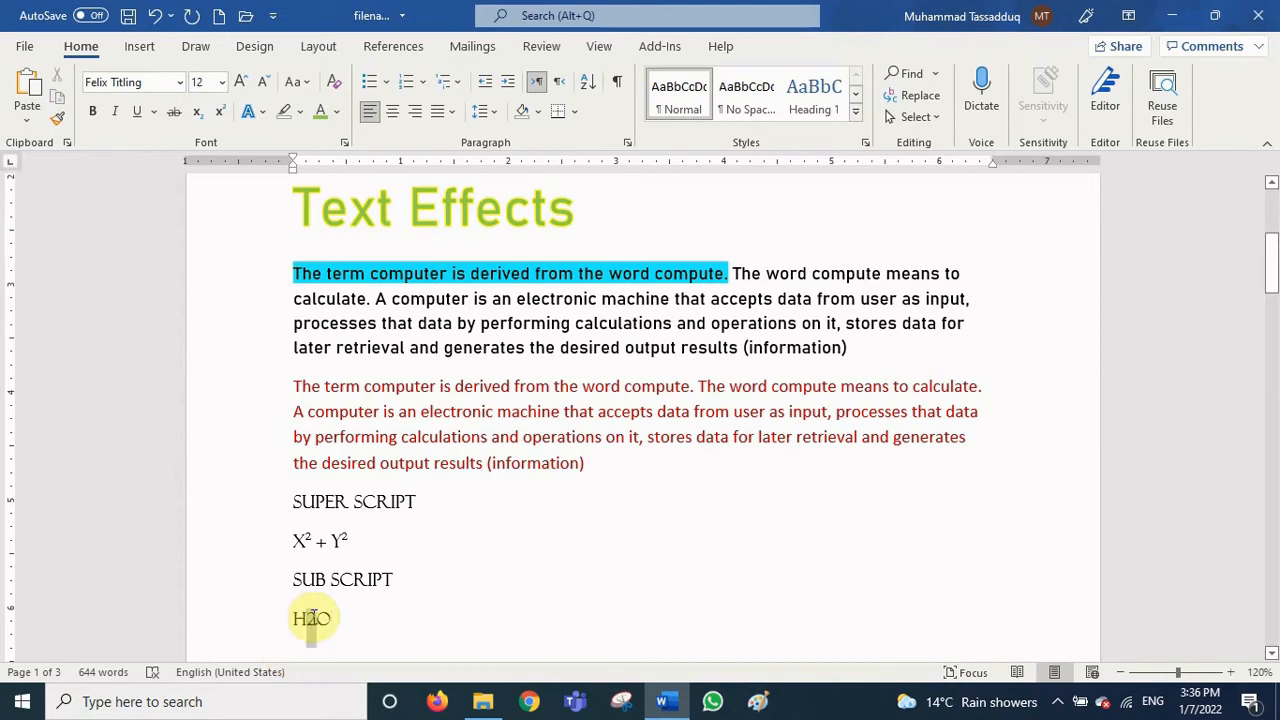
pyautogui.click(196, 112)
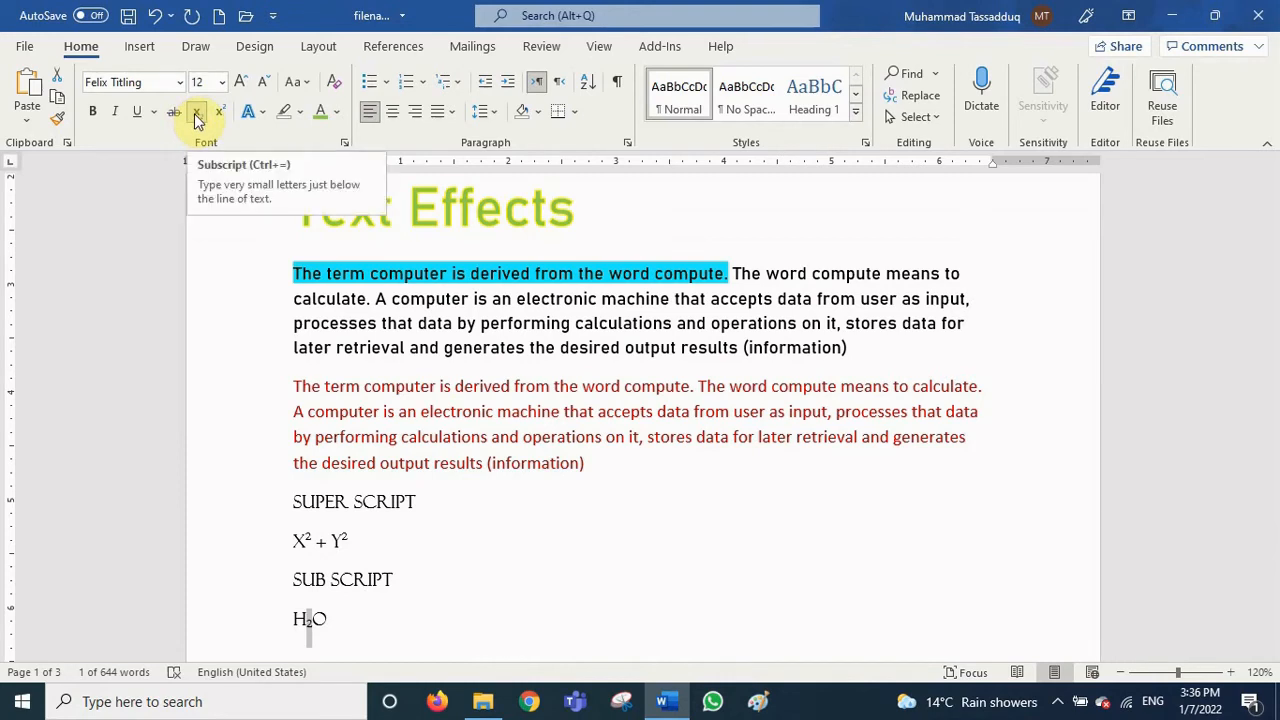
pyautogui.click(196, 114)
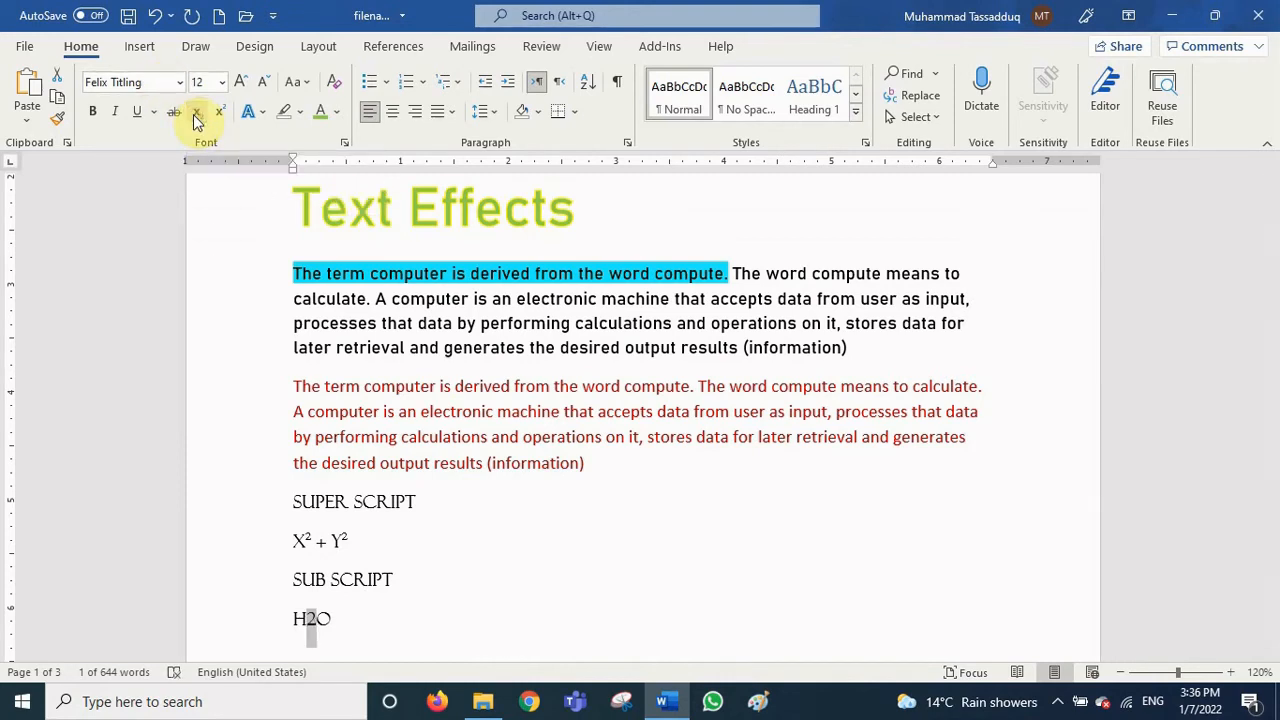
pyautogui.click(196, 116)
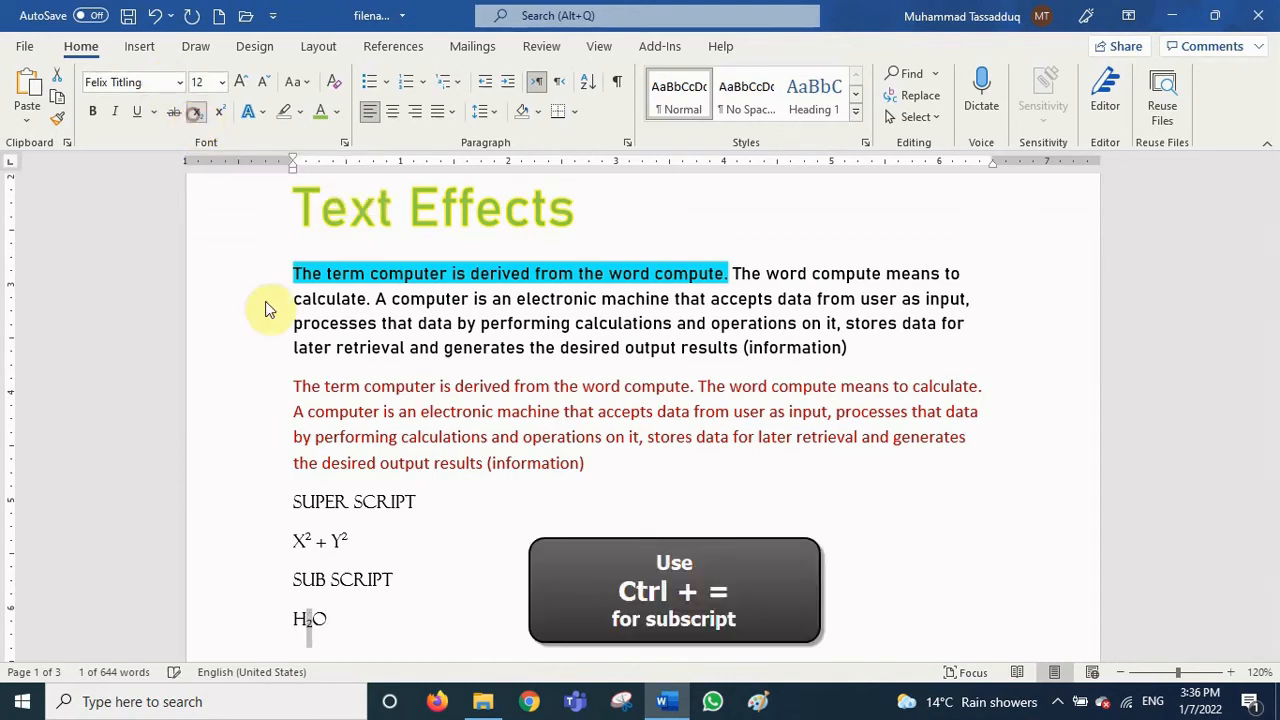
pyautogui.click(350, 621)
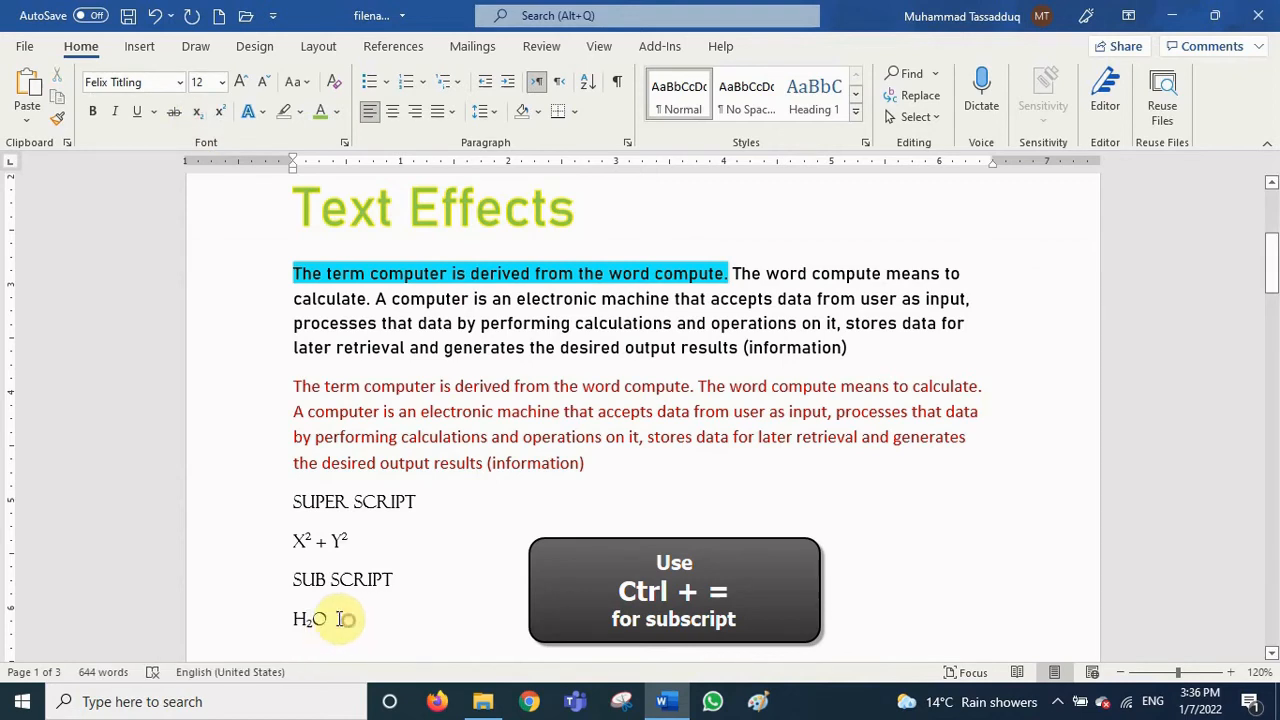
pyautogui.moveTo(340, 620); pyautogui.dragTo(298, 616)
pyautogui.click(374, 623)
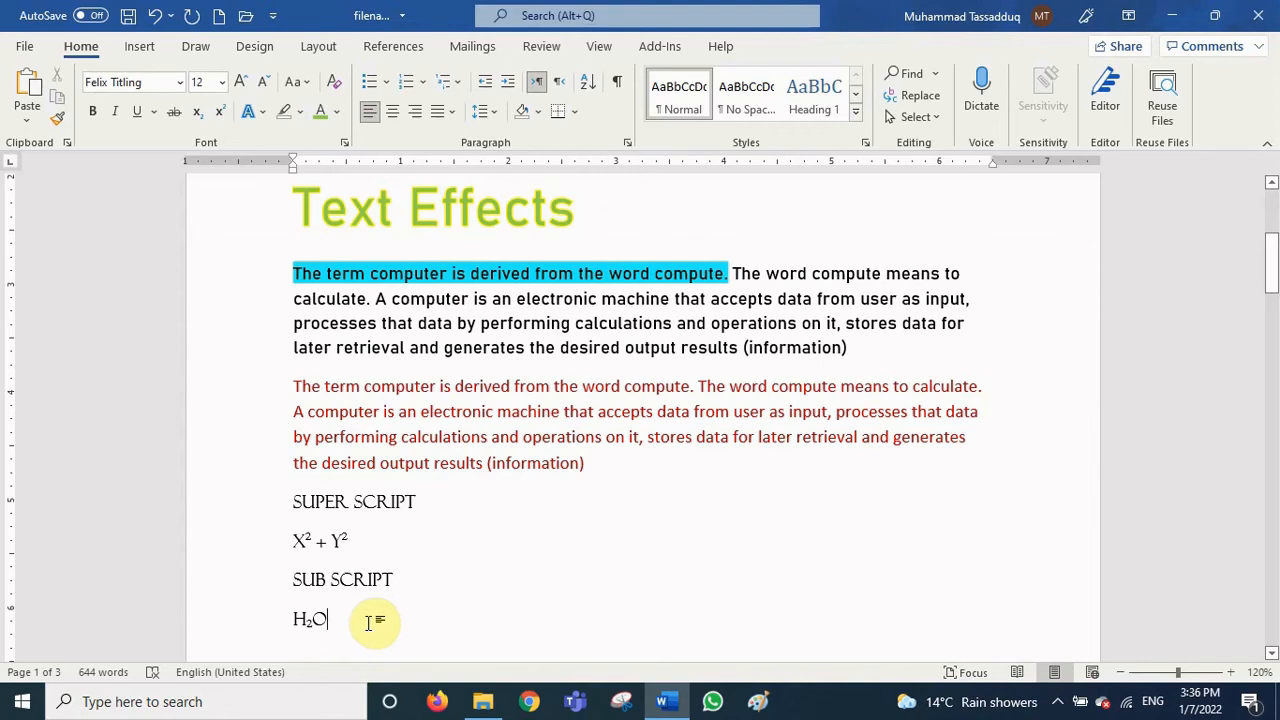
# Enter "STRIKETHROUGH" on a new line below the H2O formula
pyautogui.press('Return')
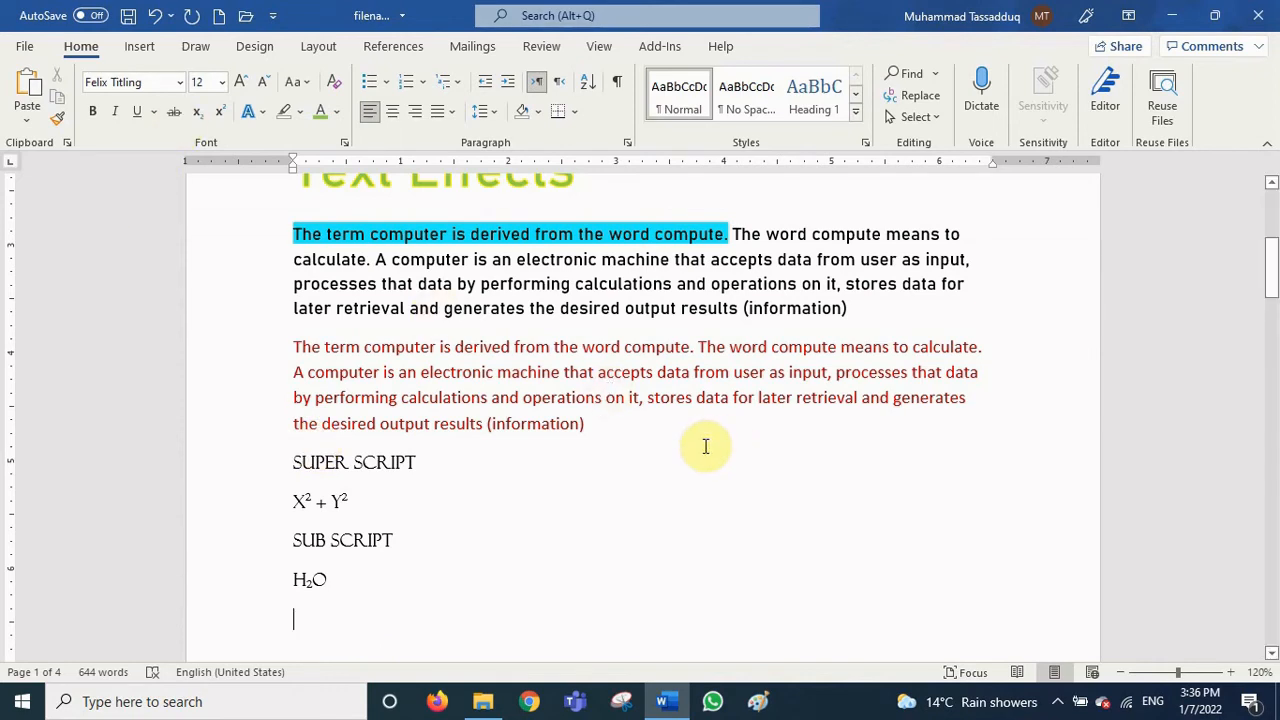
pyautogui.write('STRIK')
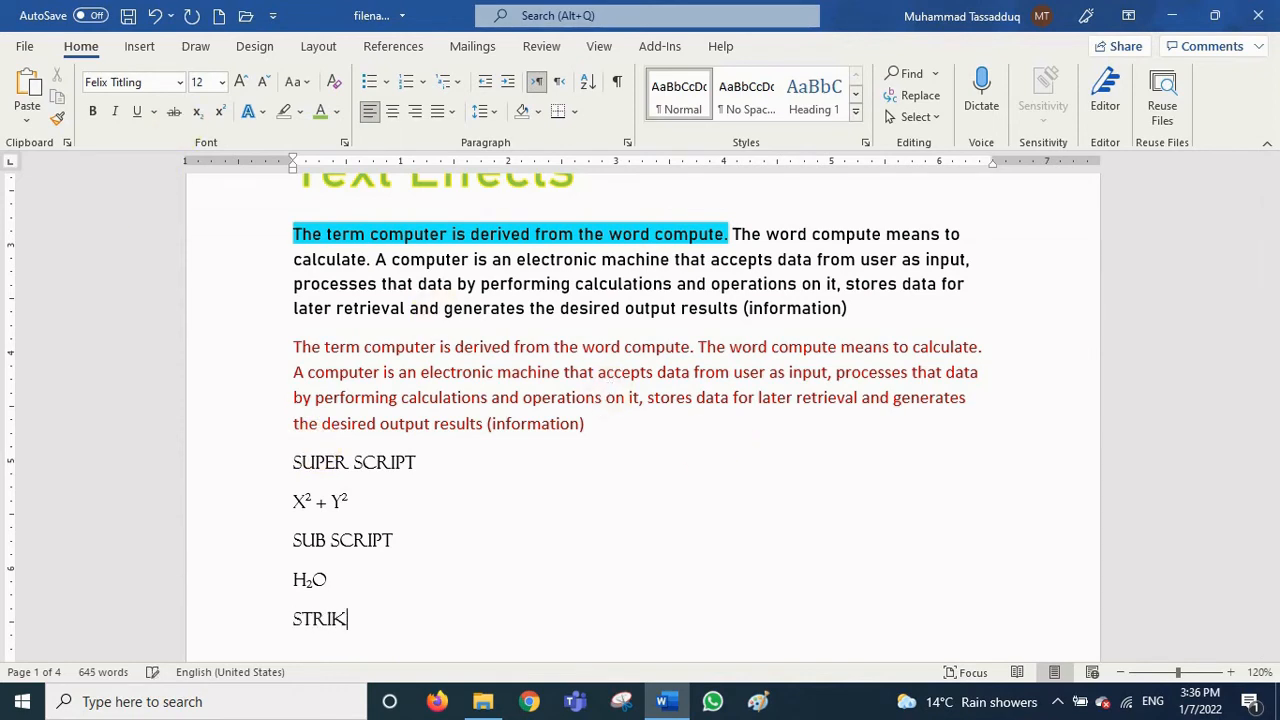
pyautogui.write('ETHROUGH')
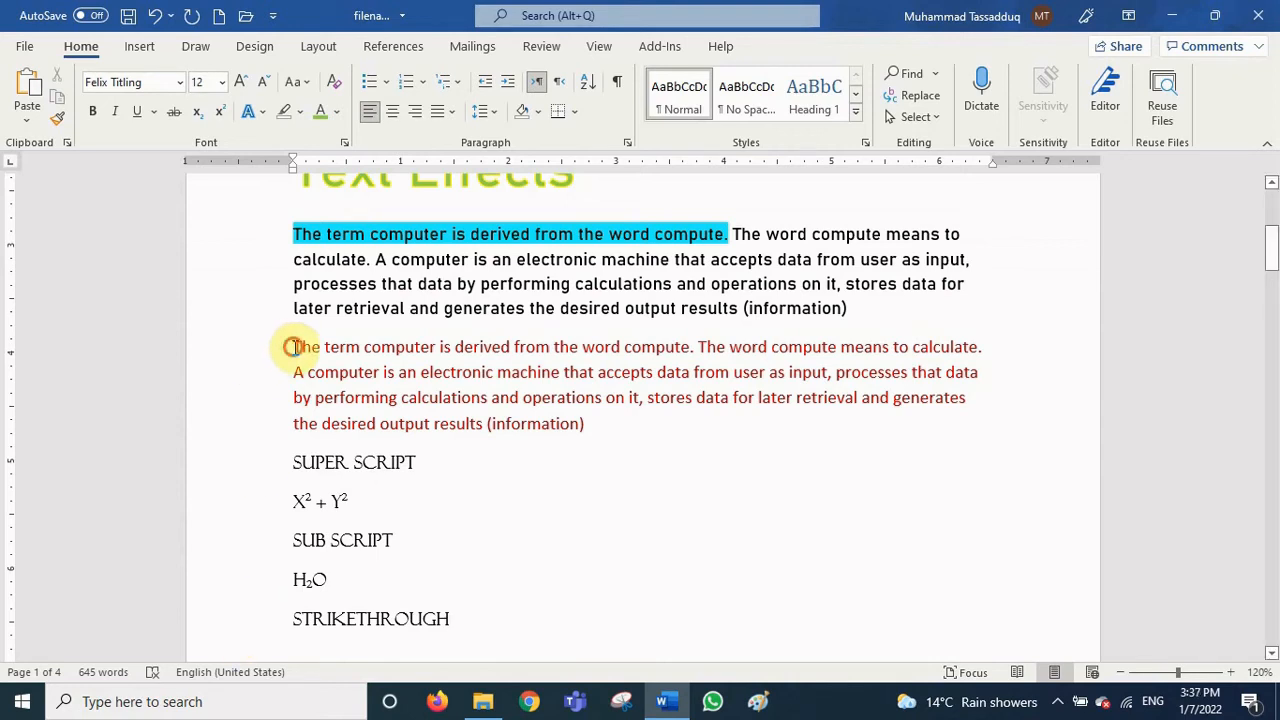
# Apply strikethrough to the word "computer" in the first sentence of the red paragraph
pyautogui.moveTo(293, 347); pyautogui.dragTo(422, 345)
pyautogui.doubleClick(420, 346)
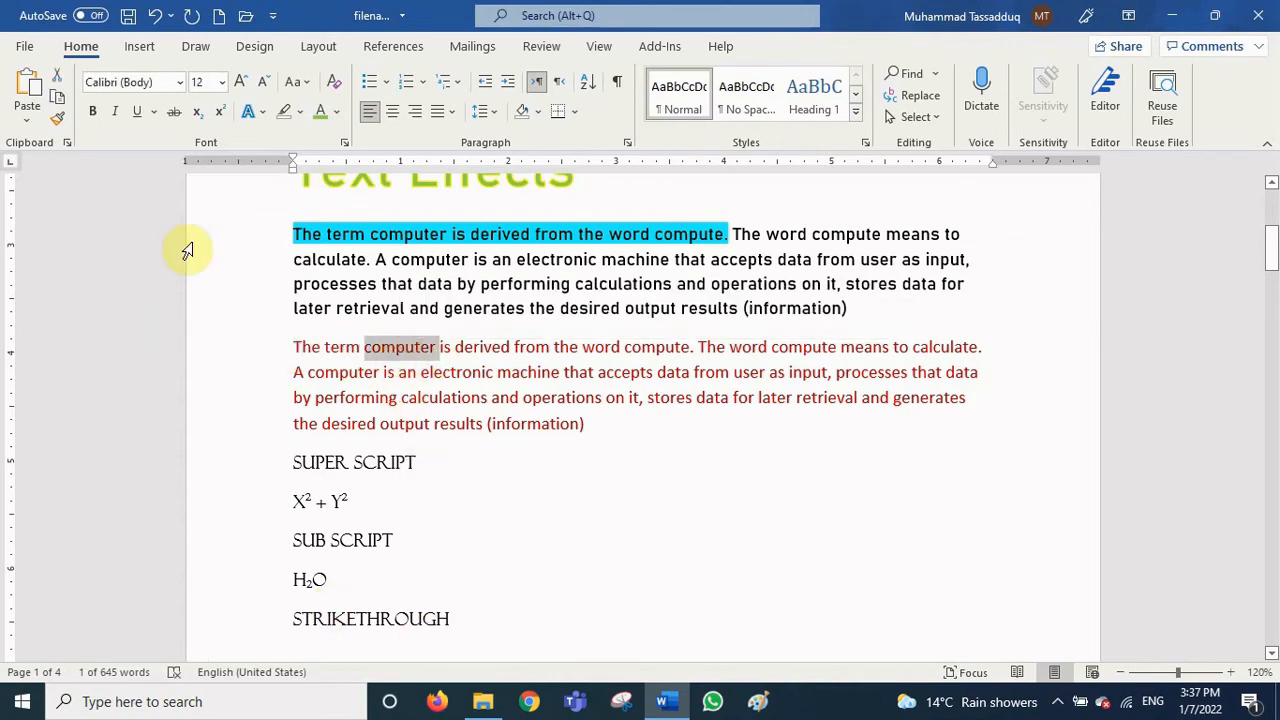
pyautogui.click(176, 111)
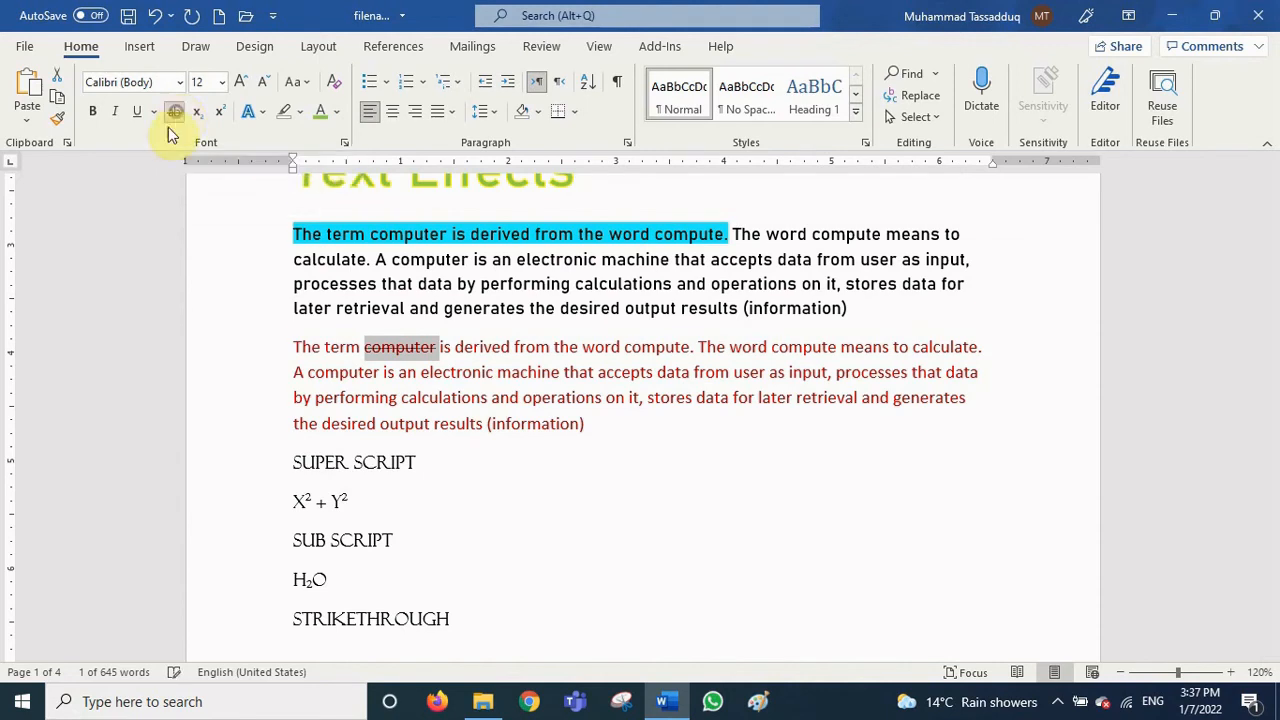
pyautogui.click(397, 397)
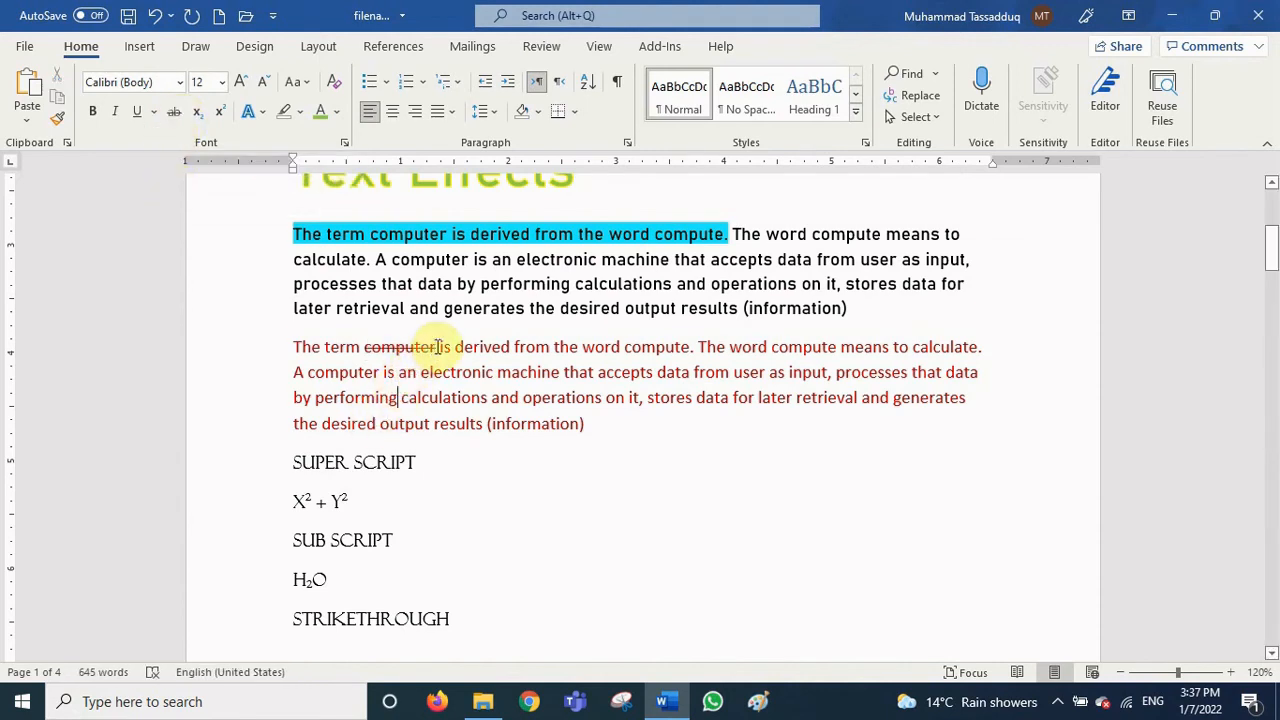
# Set the font size of the struck-through word "computer" in the red paragraph to 20
pyautogui.moveTo(436, 346); pyautogui.dragTo(363, 346)
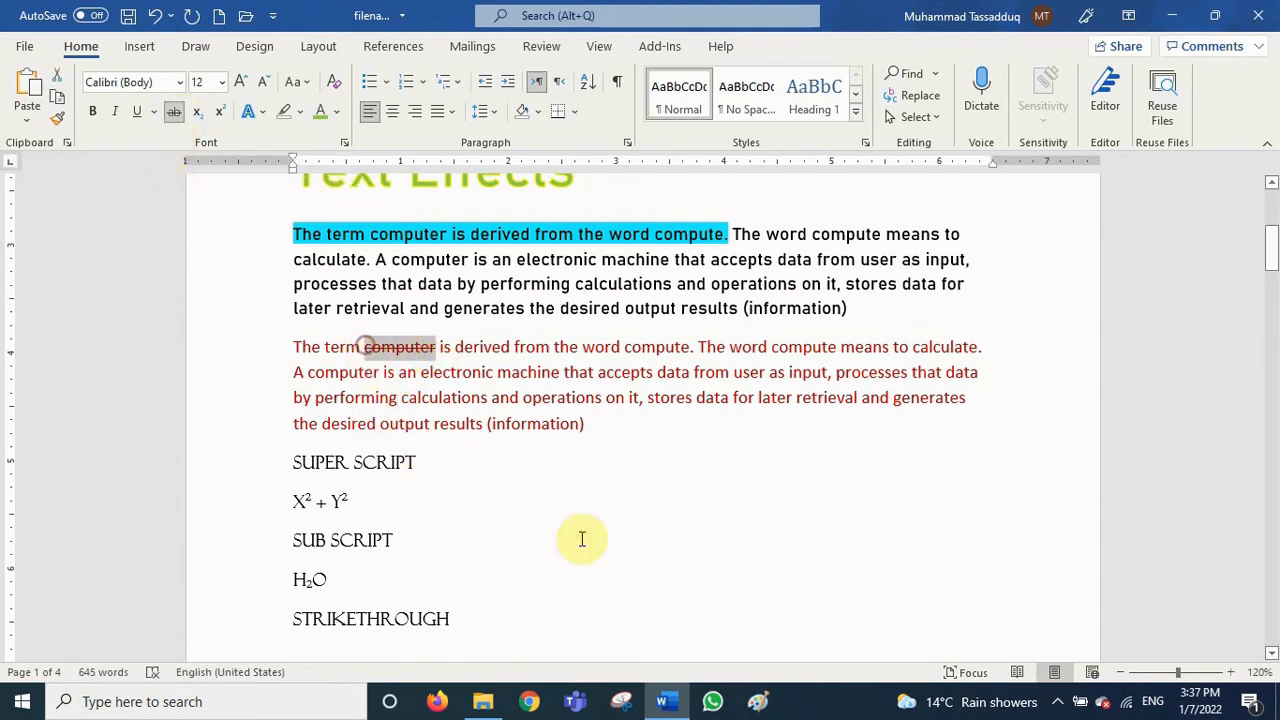
pyautogui.click(222, 82)
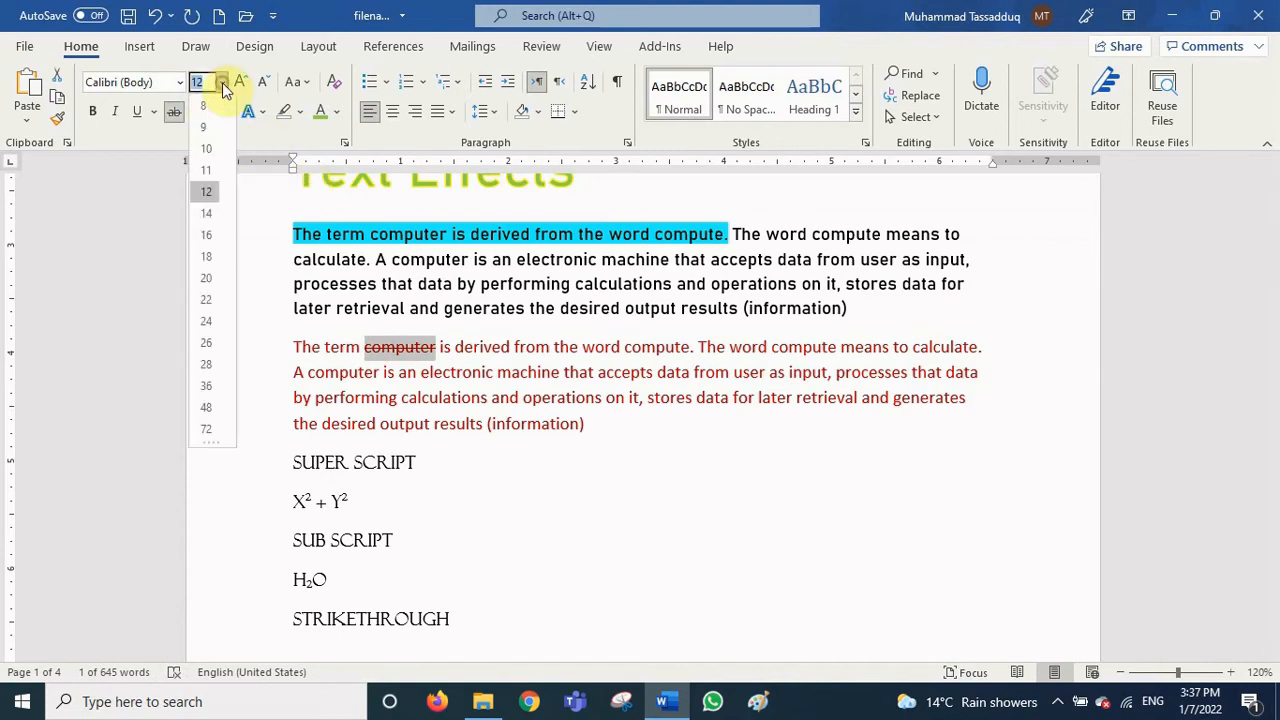
pyautogui.click(207, 278)
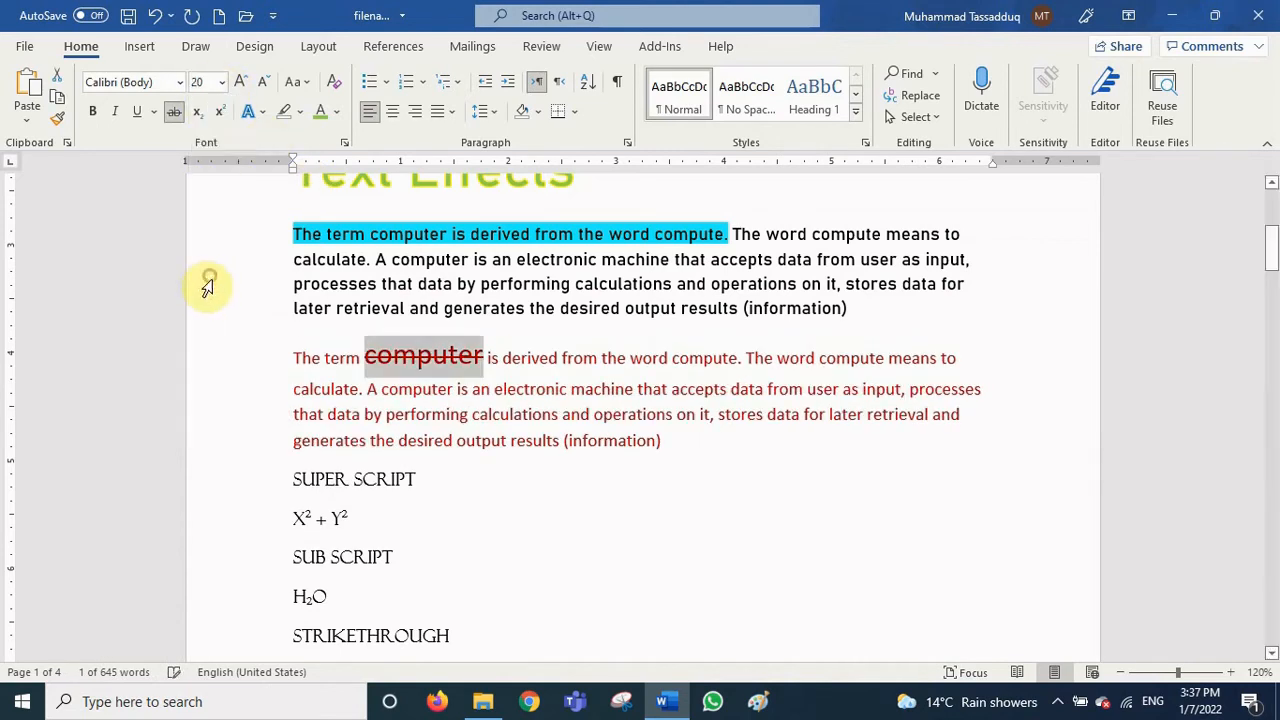
pyautogui.click(426, 413)
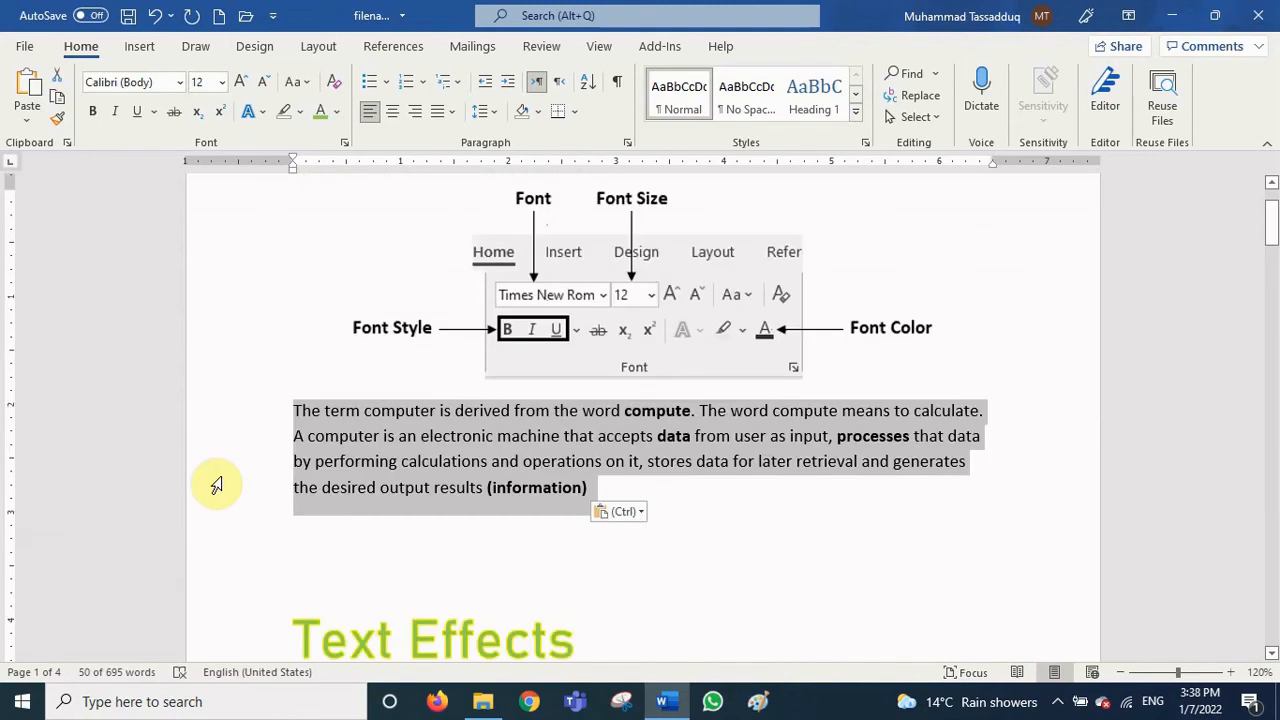
# Remove the bold formatting from all words of the selected paragraph below the font toolbar picture
pyautogui.hotkey('ctrl', 'b')
pyautogui.hotkey('ctrl', 'b')
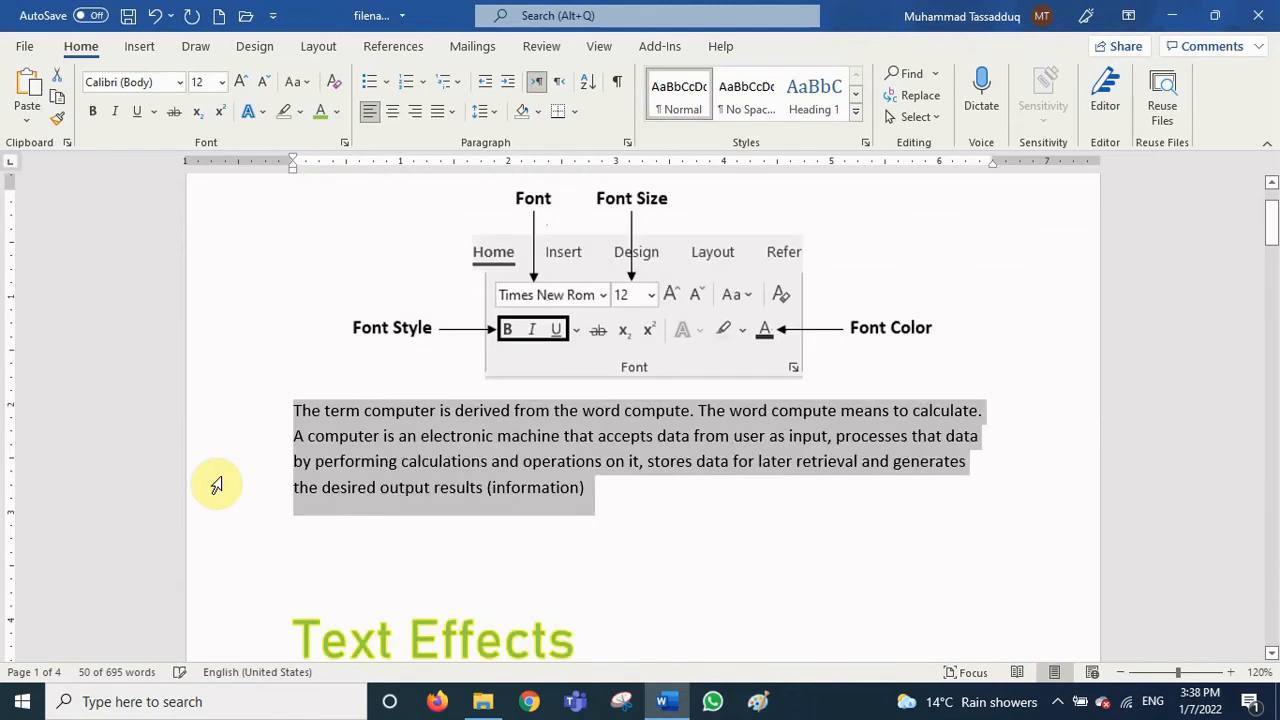
pyautogui.click(339, 461)
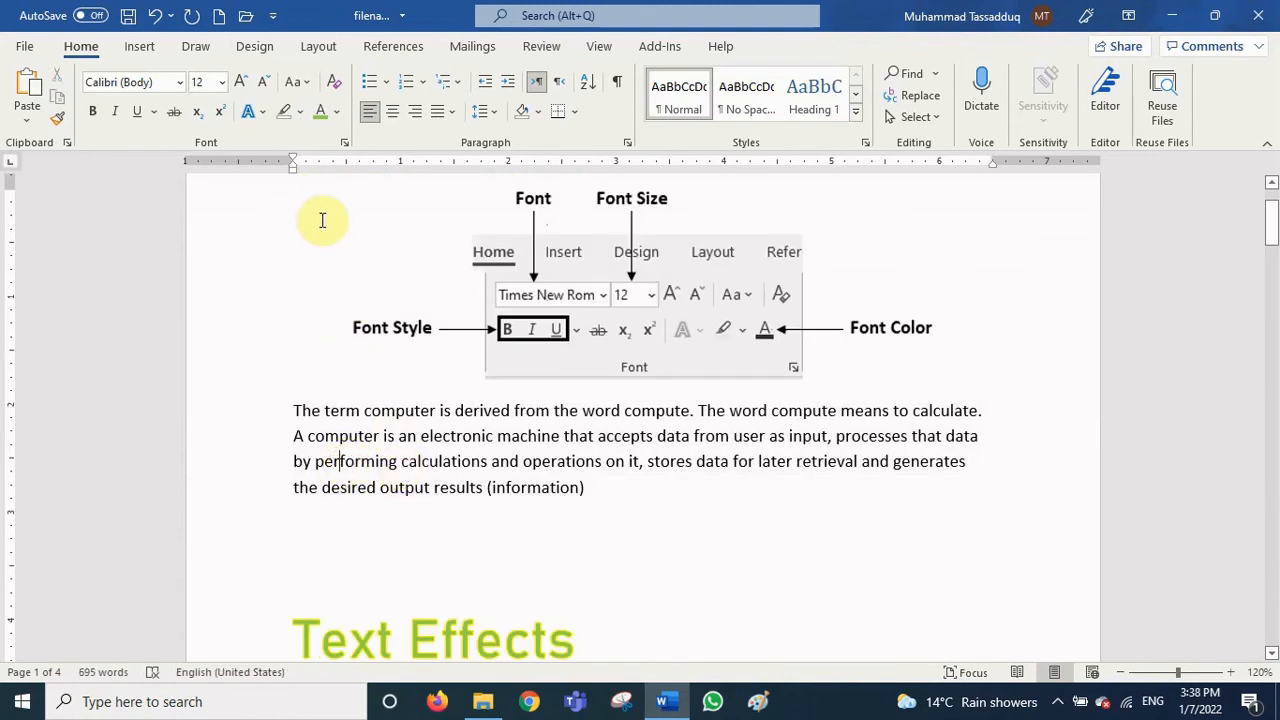
# Insert a line reading "Change Case" above the paragraph that follows the font toolbar picture
pyautogui.click(294, 410)
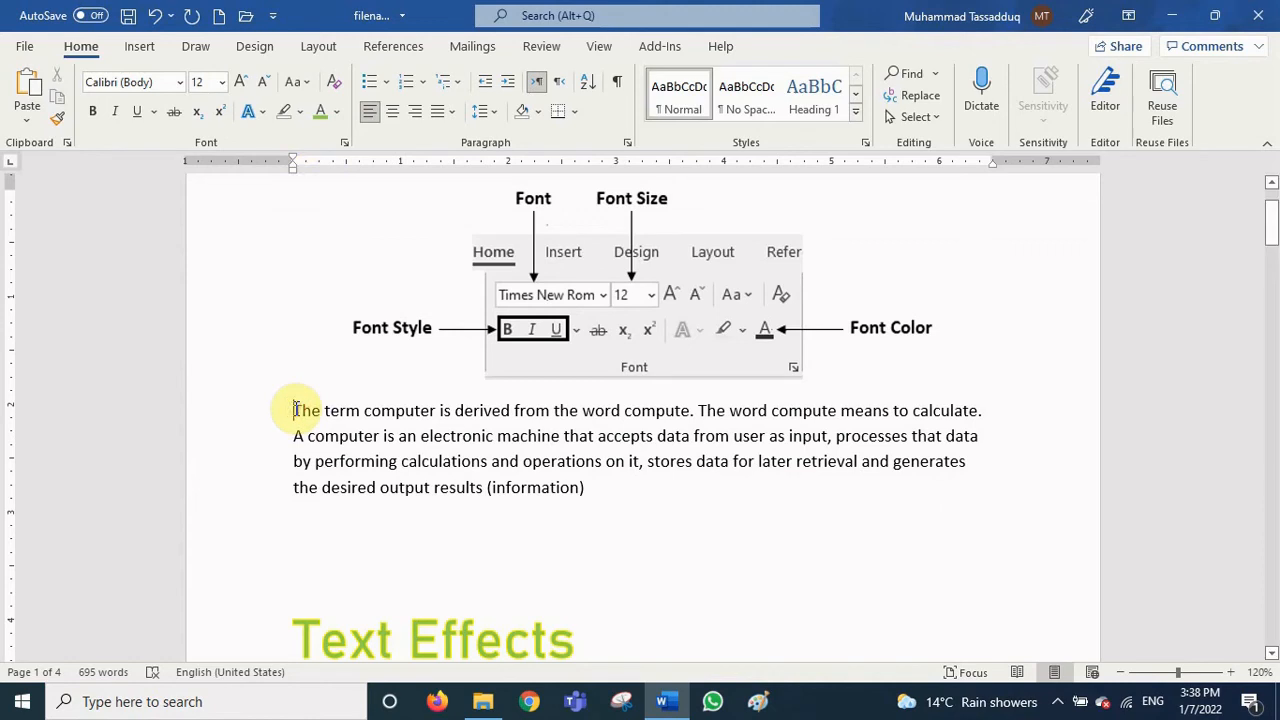
pyautogui.press('Return')
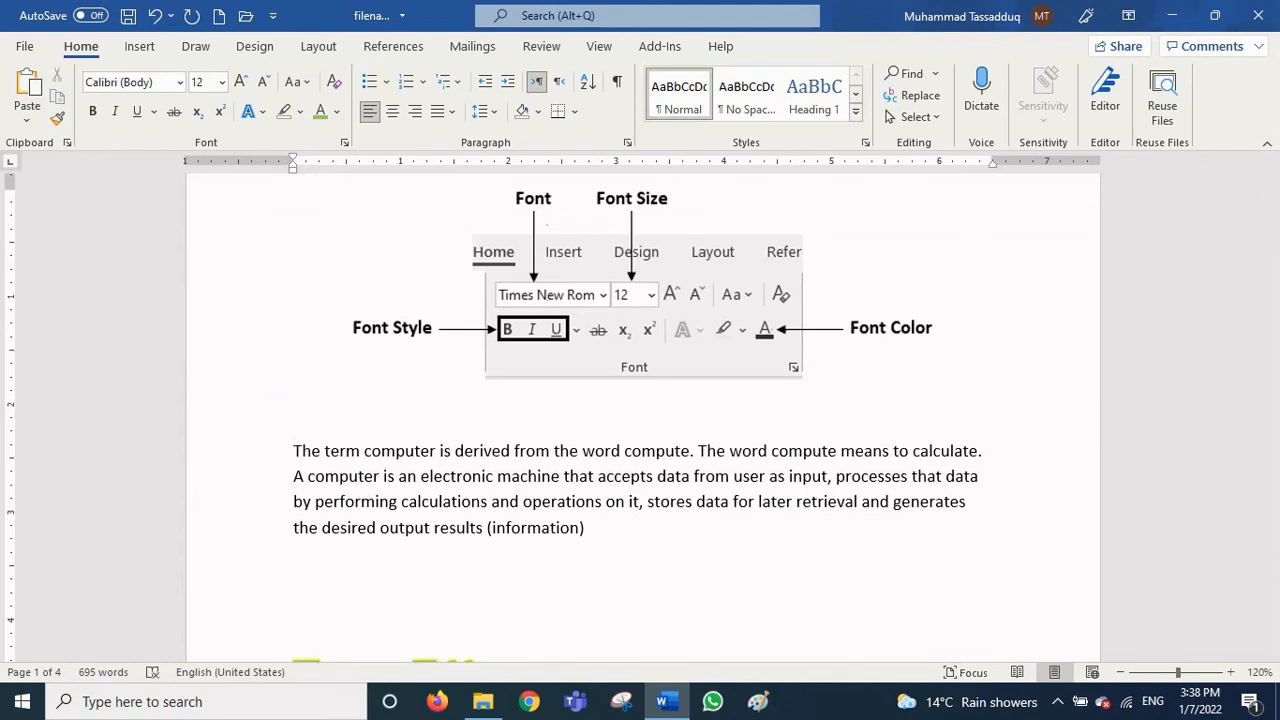
pyautogui.write('Change C')
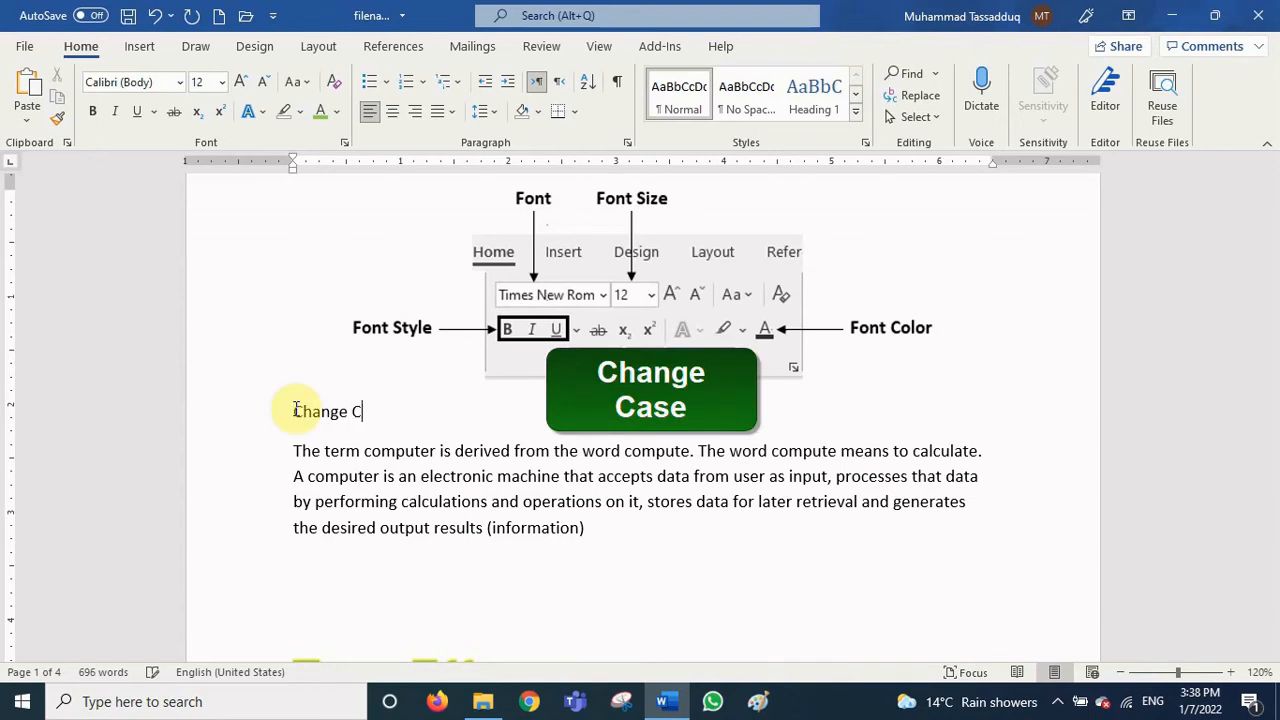
pyautogui.write('ase')
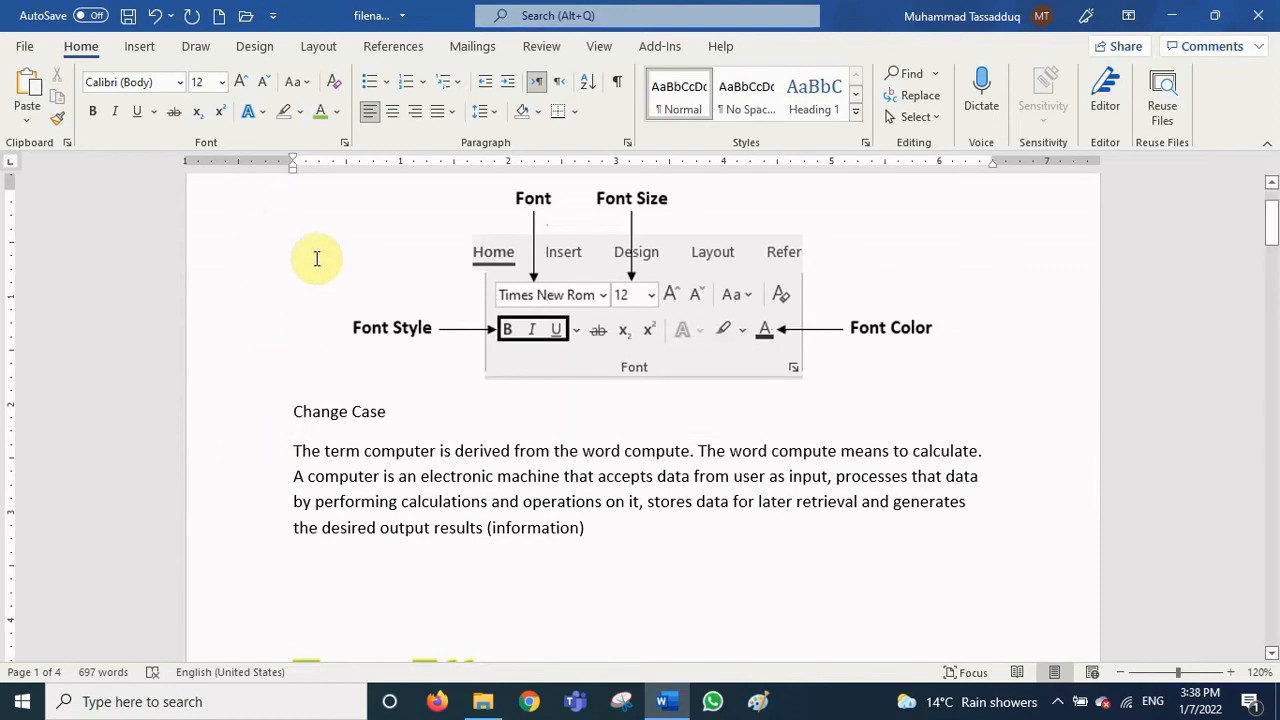
# Change the whole paragraph below the "Change Case" line to UPPERCASE
pyautogui.click(300, 81)
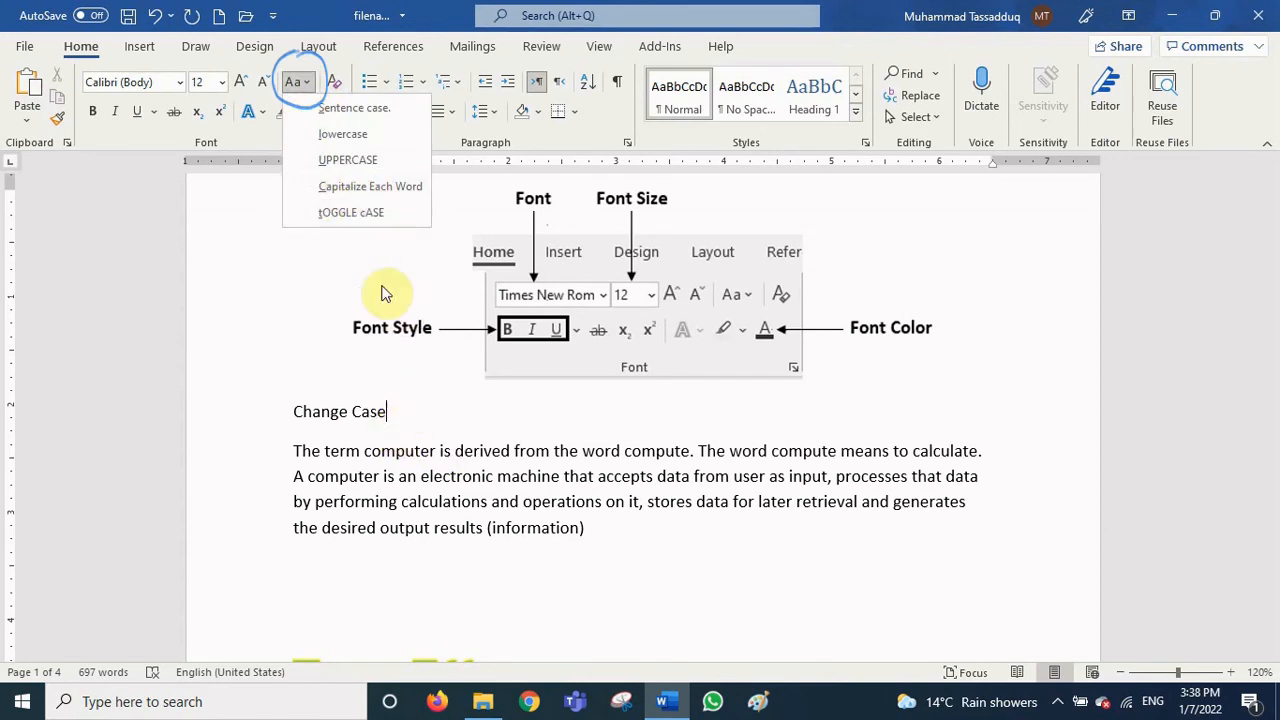
pyautogui.click(405, 411)
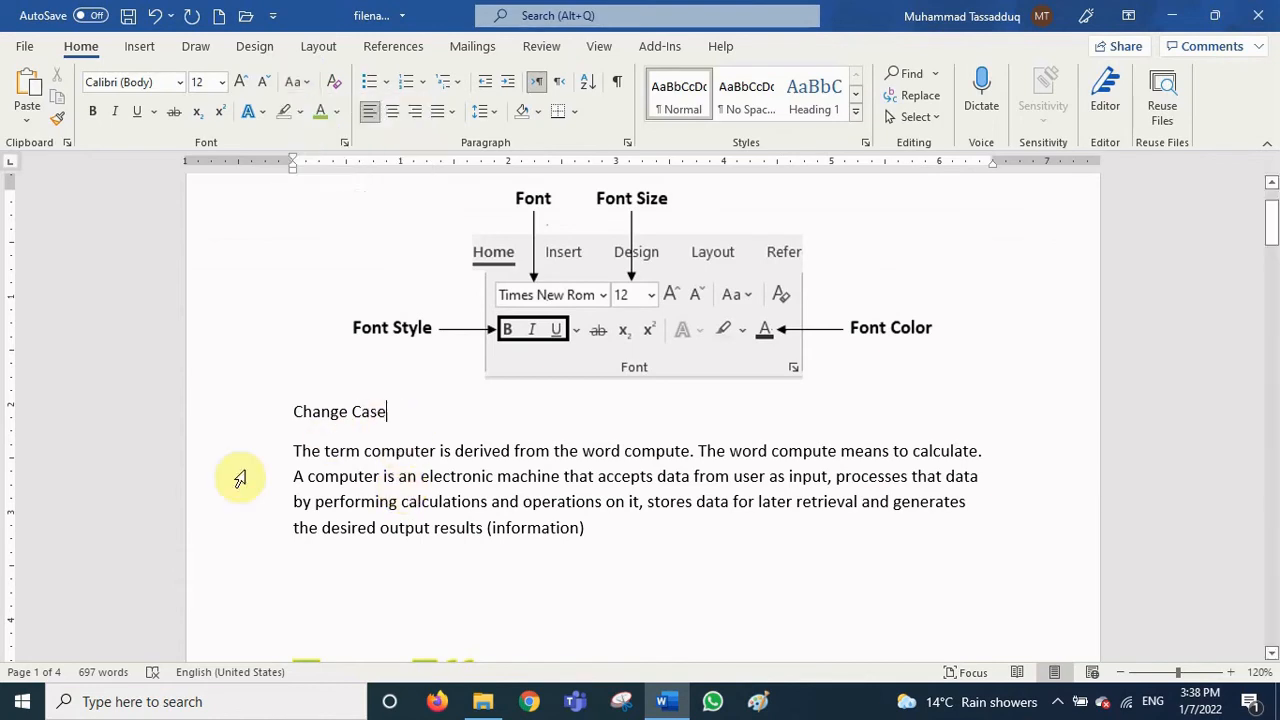
pyautogui.moveTo(232, 452); pyautogui.dragTo(229, 523)
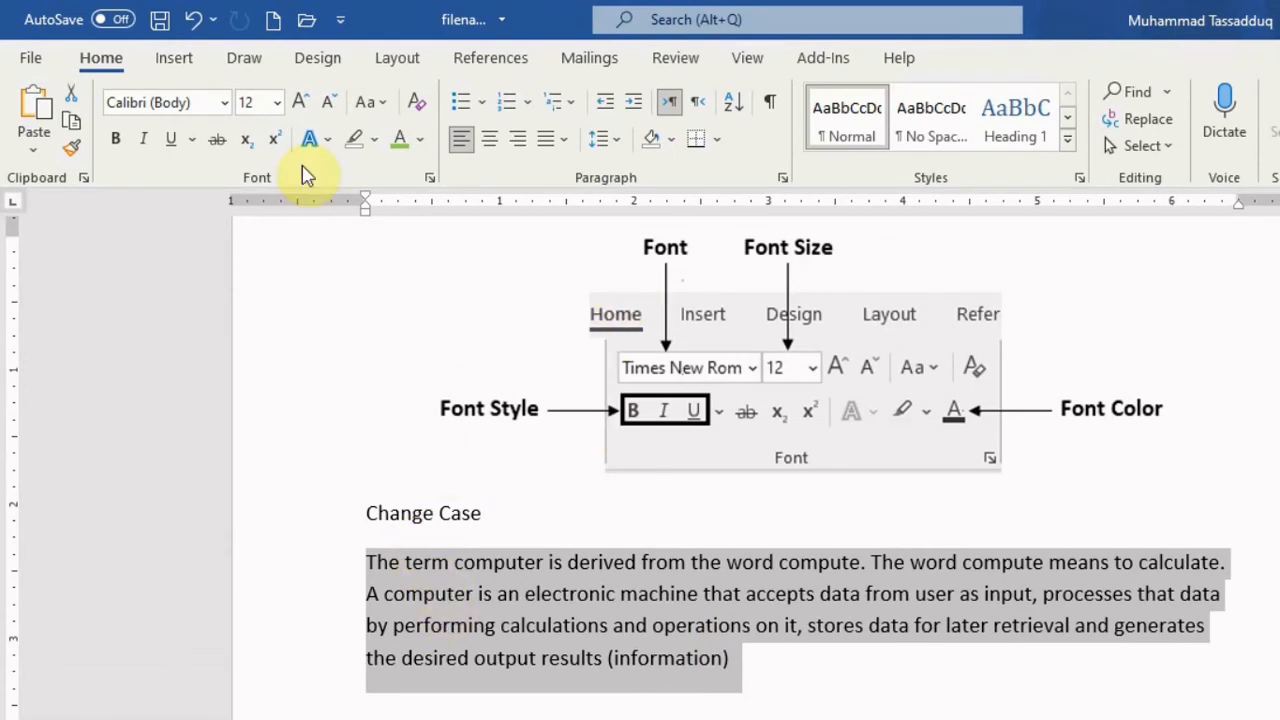
pyautogui.click(382, 104)
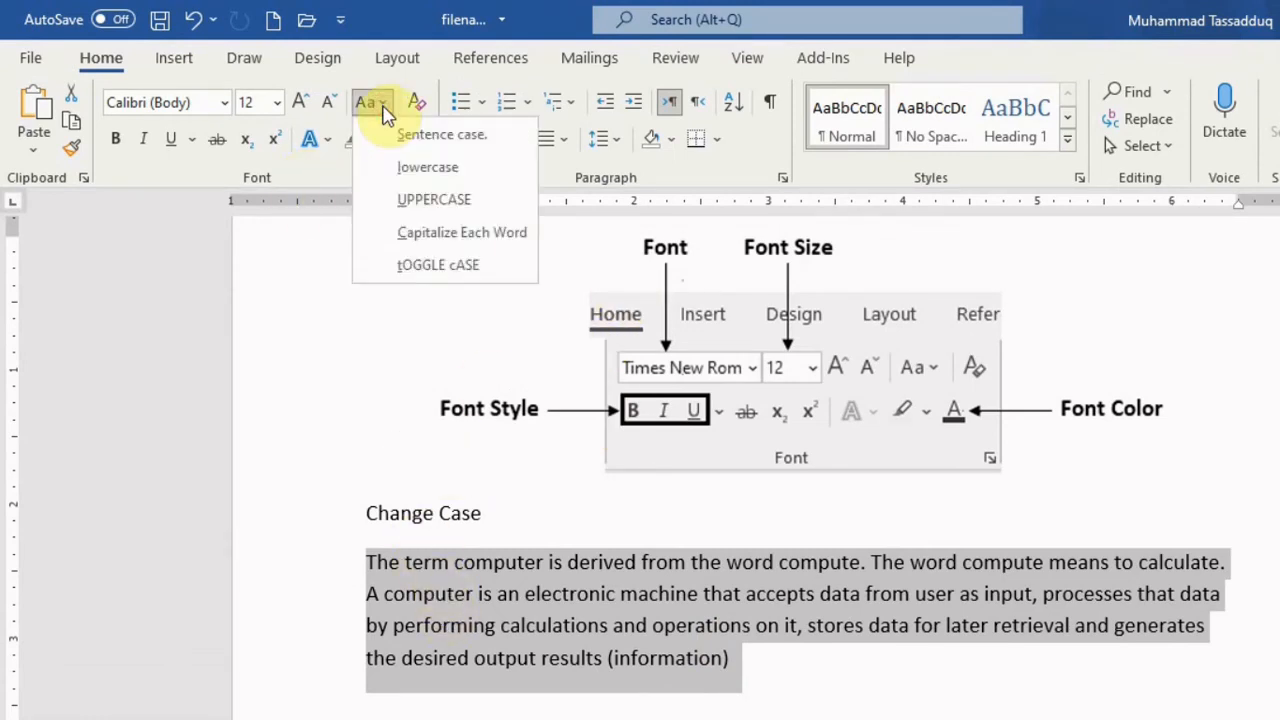
pyautogui.click(420, 200)
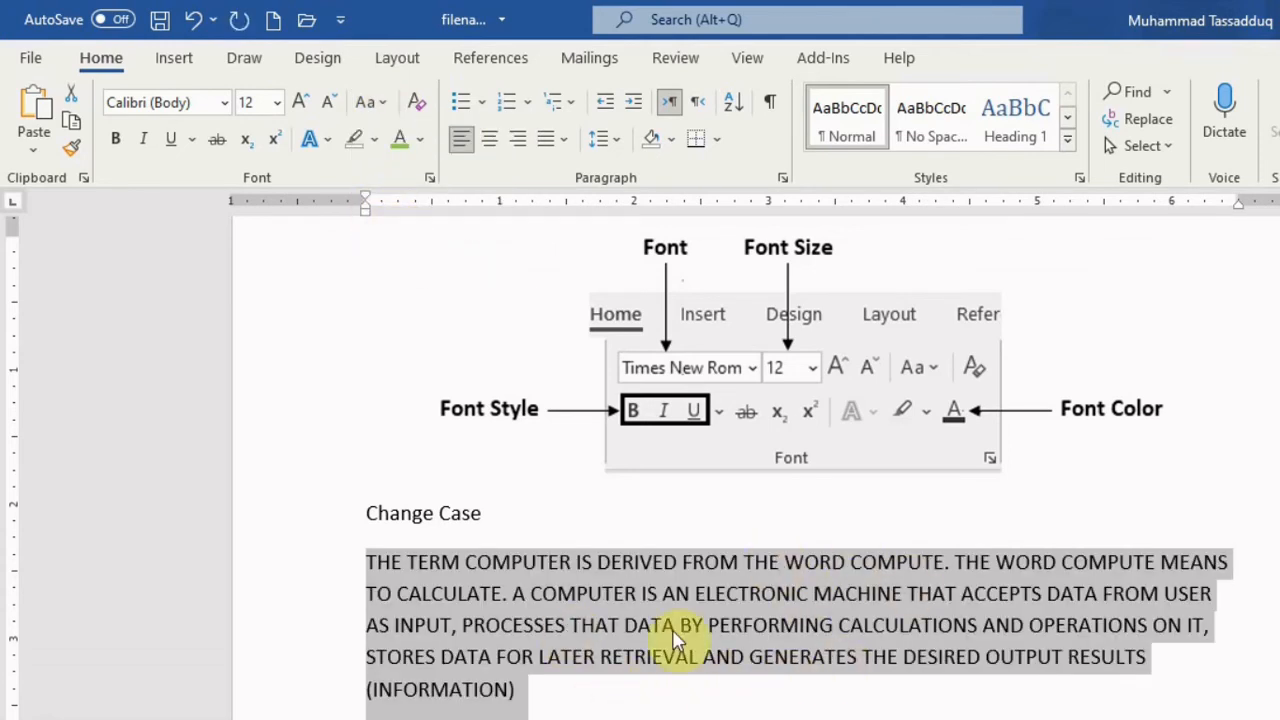
# Change the selected paragraph to lowercase, followed by Sentence case
pyautogui.click(386, 106)
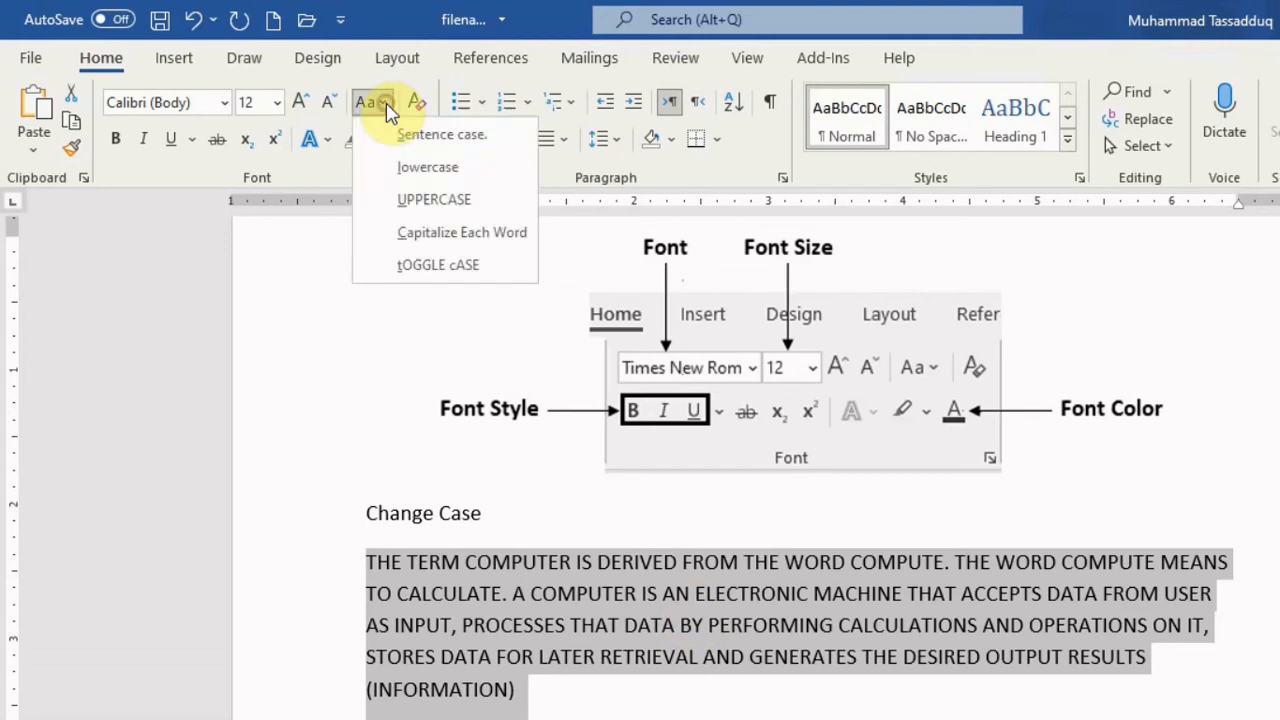
pyautogui.click(395, 170)
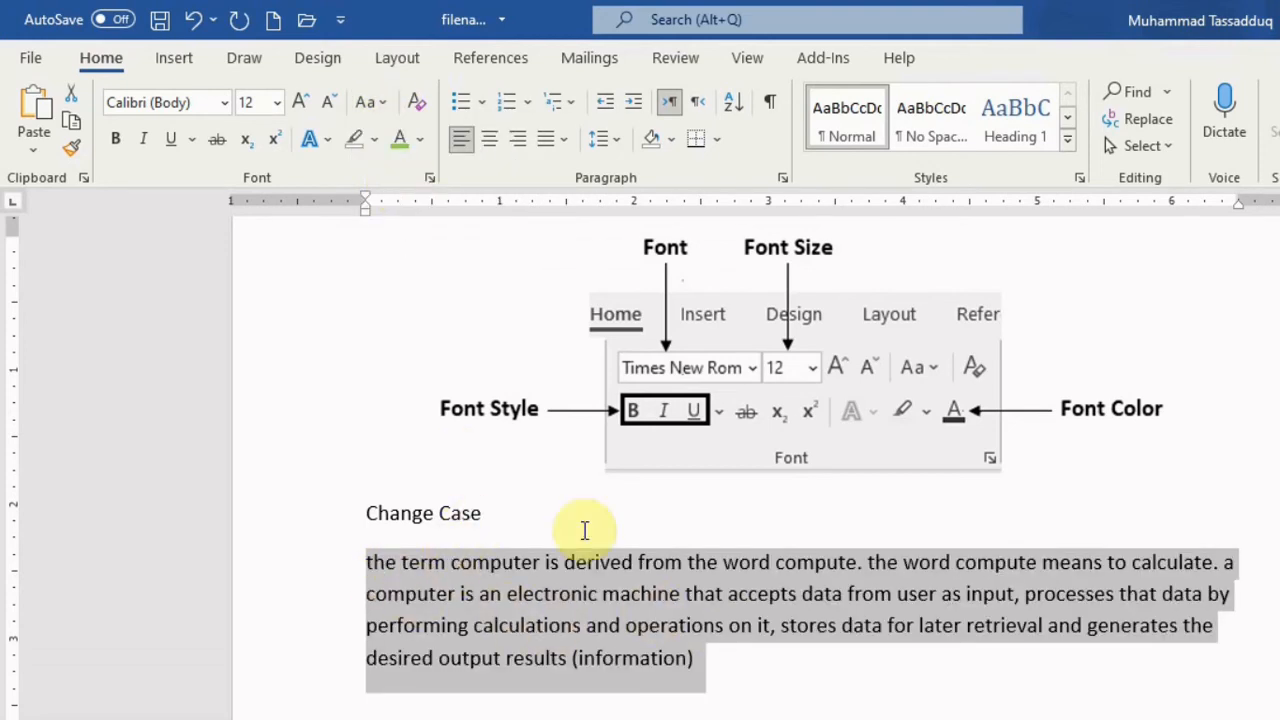
pyautogui.click(386, 104)
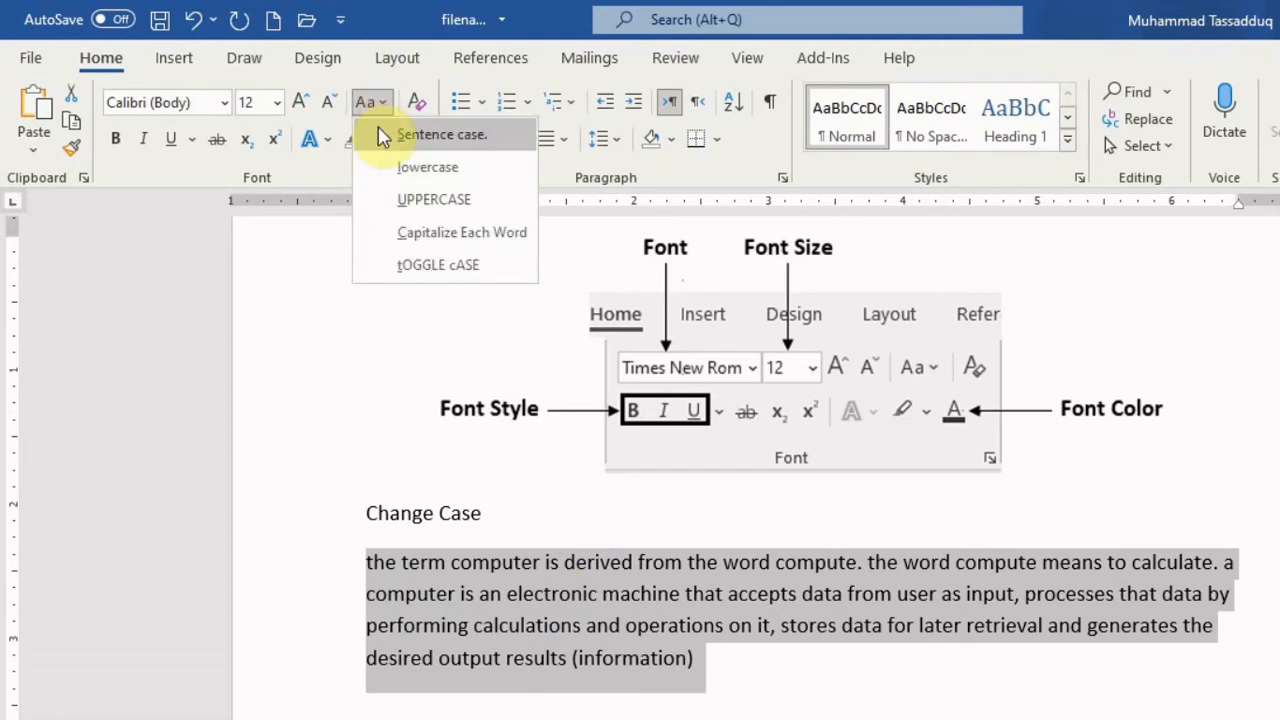
pyautogui.click(384, 134)
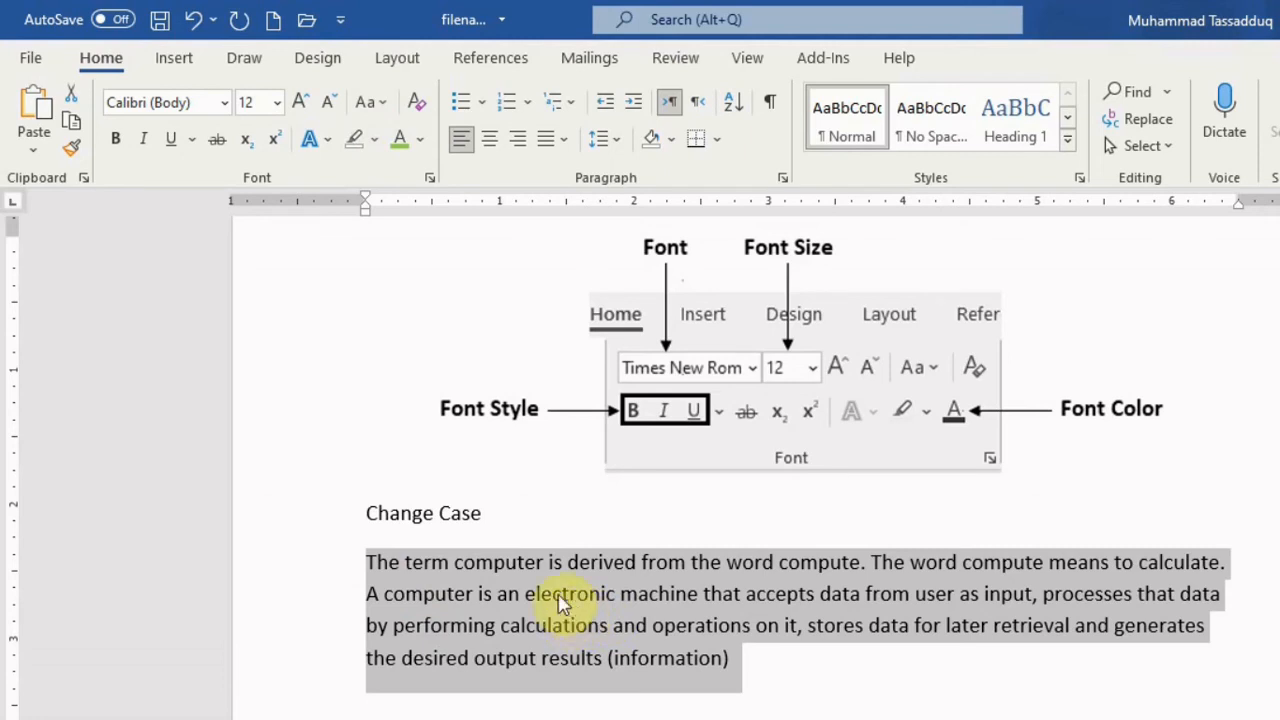
# Apply Capitalize Each Word to the selected paragraph, followed by tOGGLE cASE
pyautogui.click(383, 106)
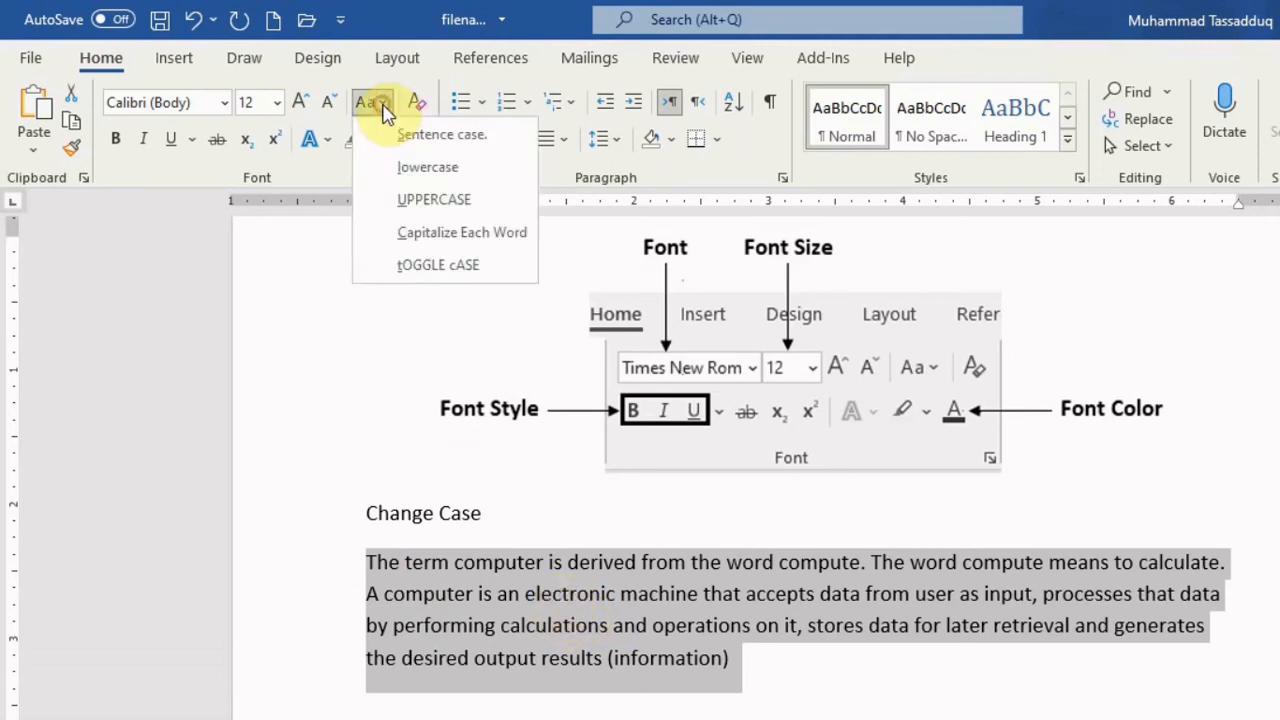
pyautogui.click(466, 236)
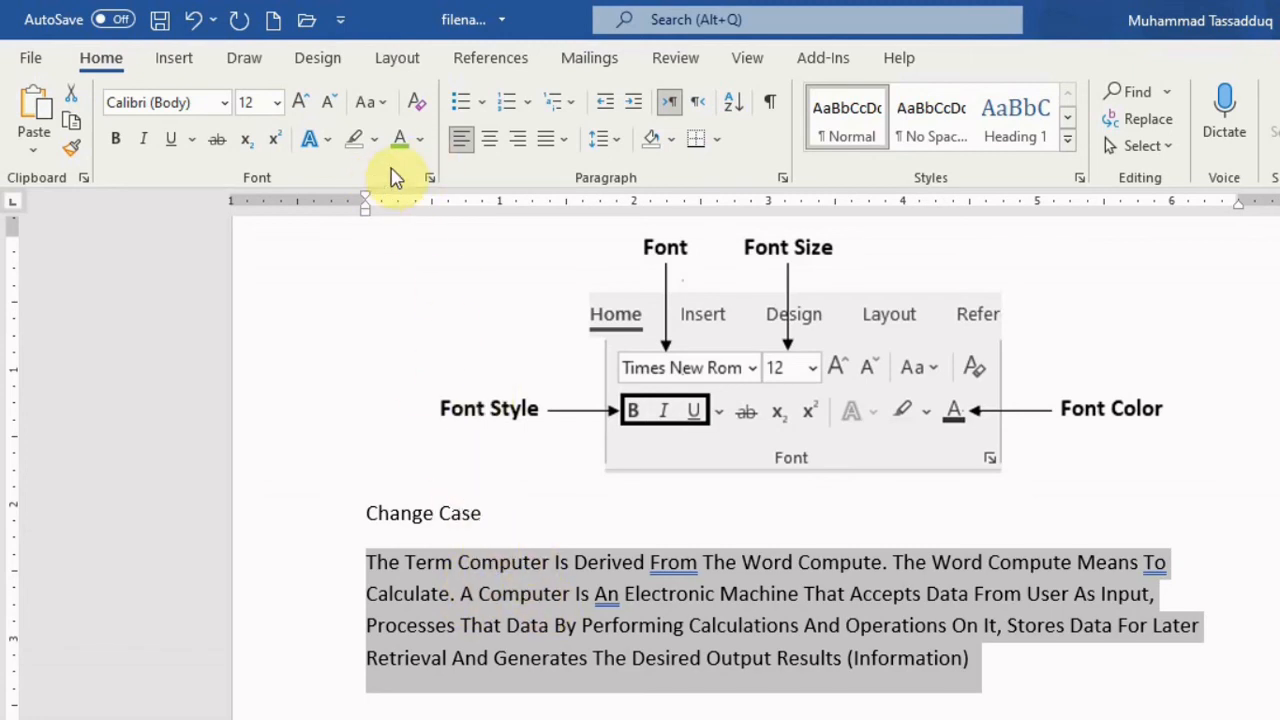
pyautogui.click(371, 103)
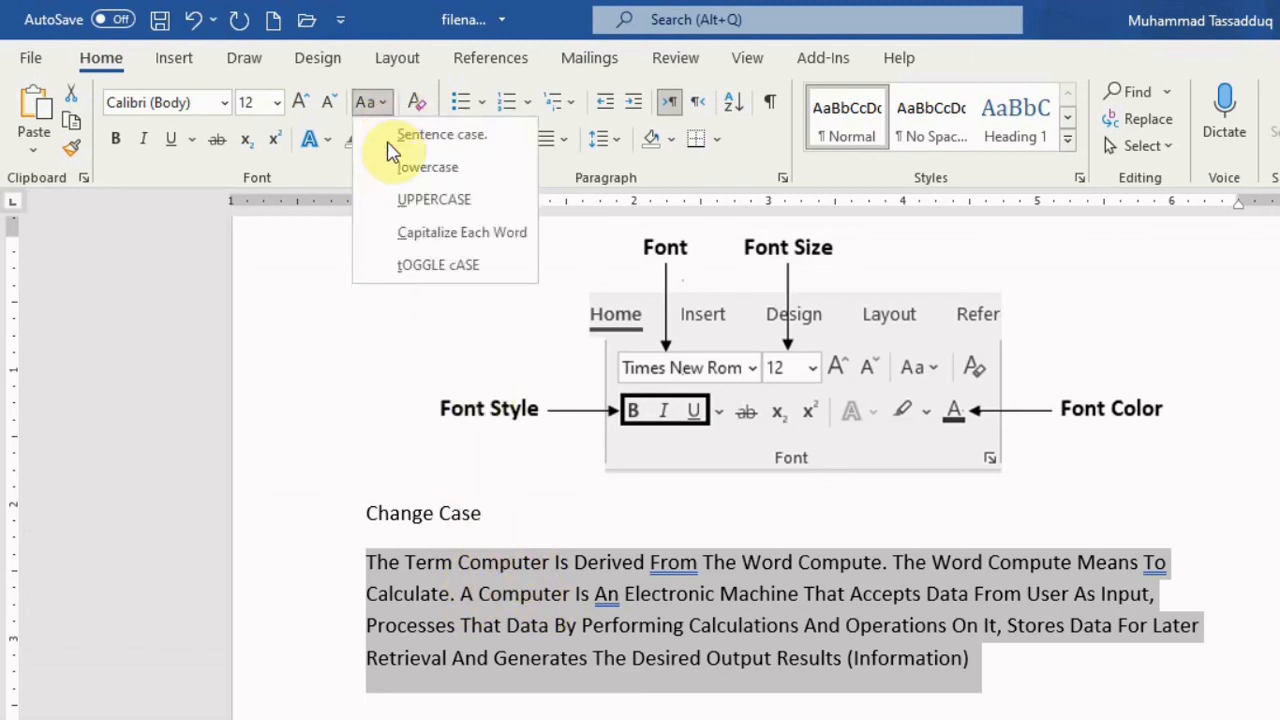
pyautogui.click(420, 268)
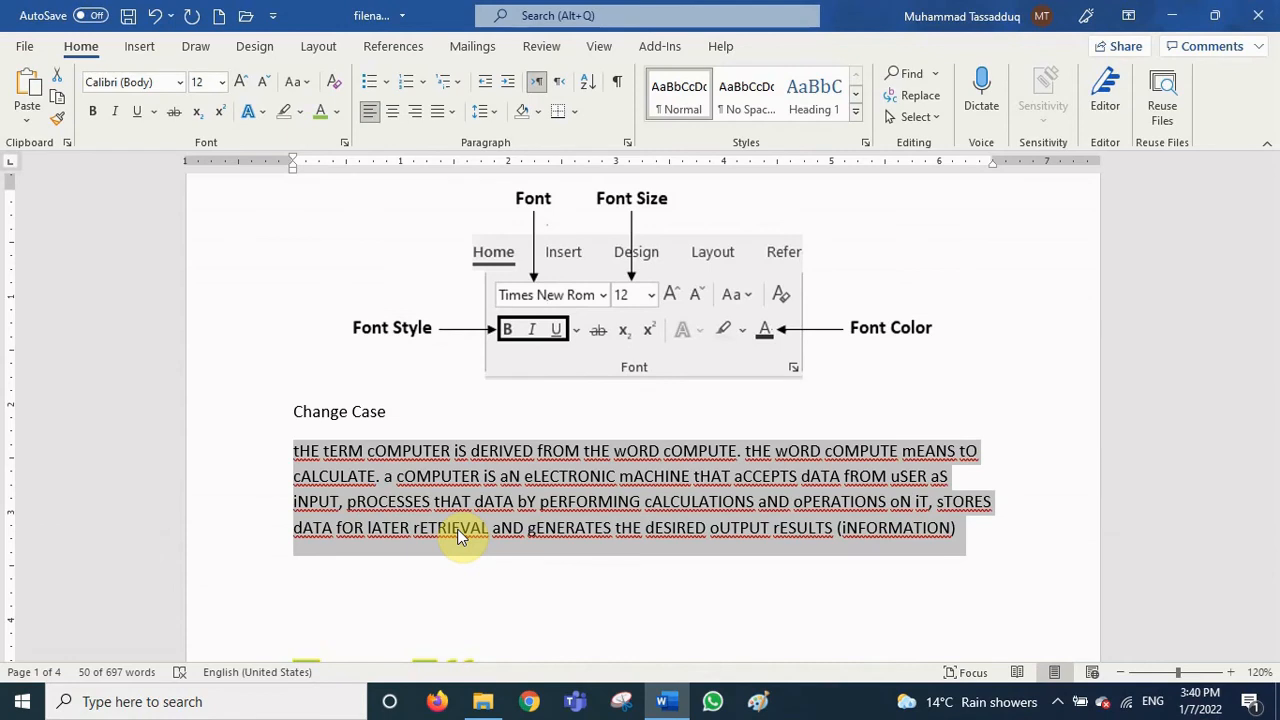
# Cycle the selected paragraph through sentence case, uppercase and lowercase, ending on sentence case
pyautogui.hotkey('shift', 'F3')
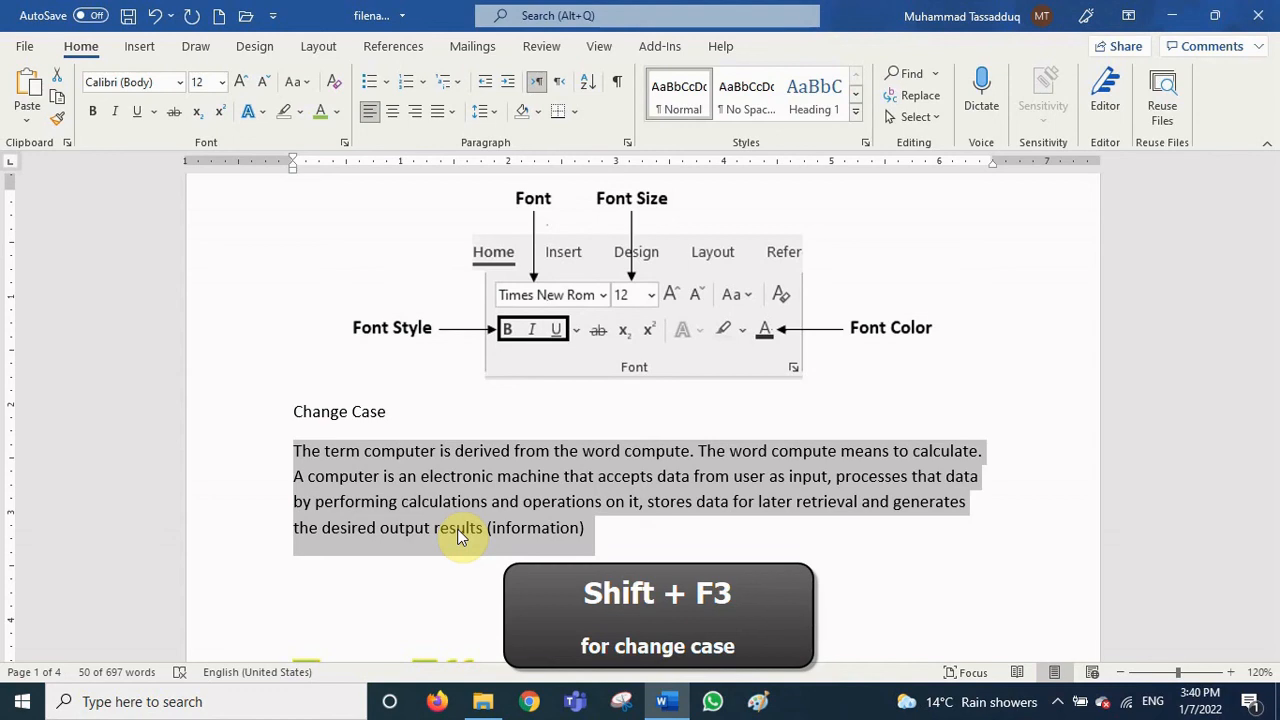
pyautogui.hotkey('shift', 'F3')
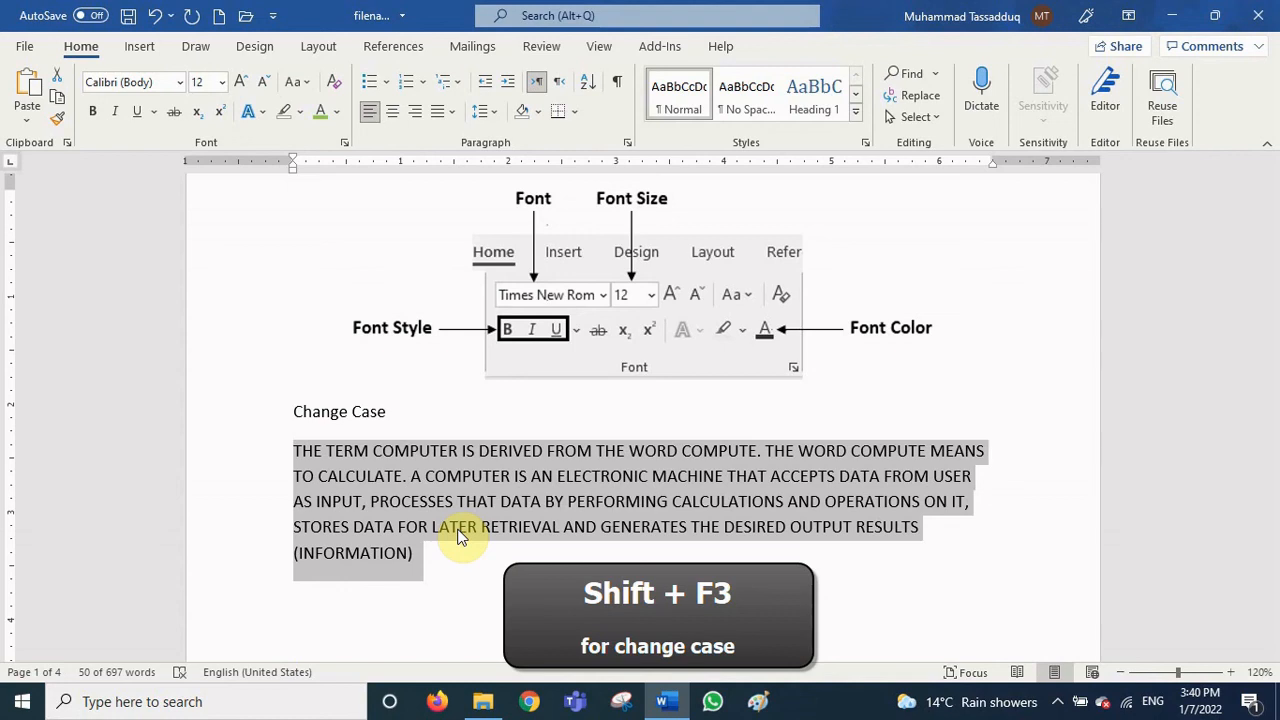
pyautogui.hotkey('shift', 'F3')
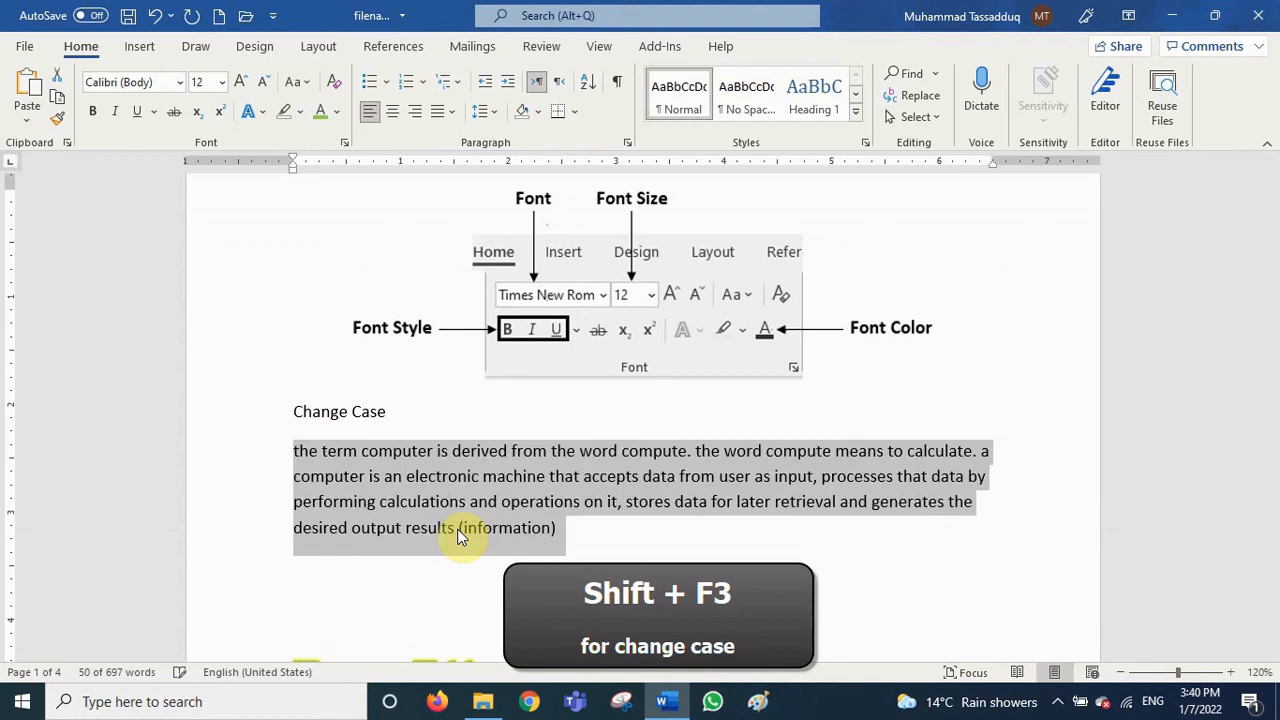
pyautogui.hotkey('shift', 'F3')
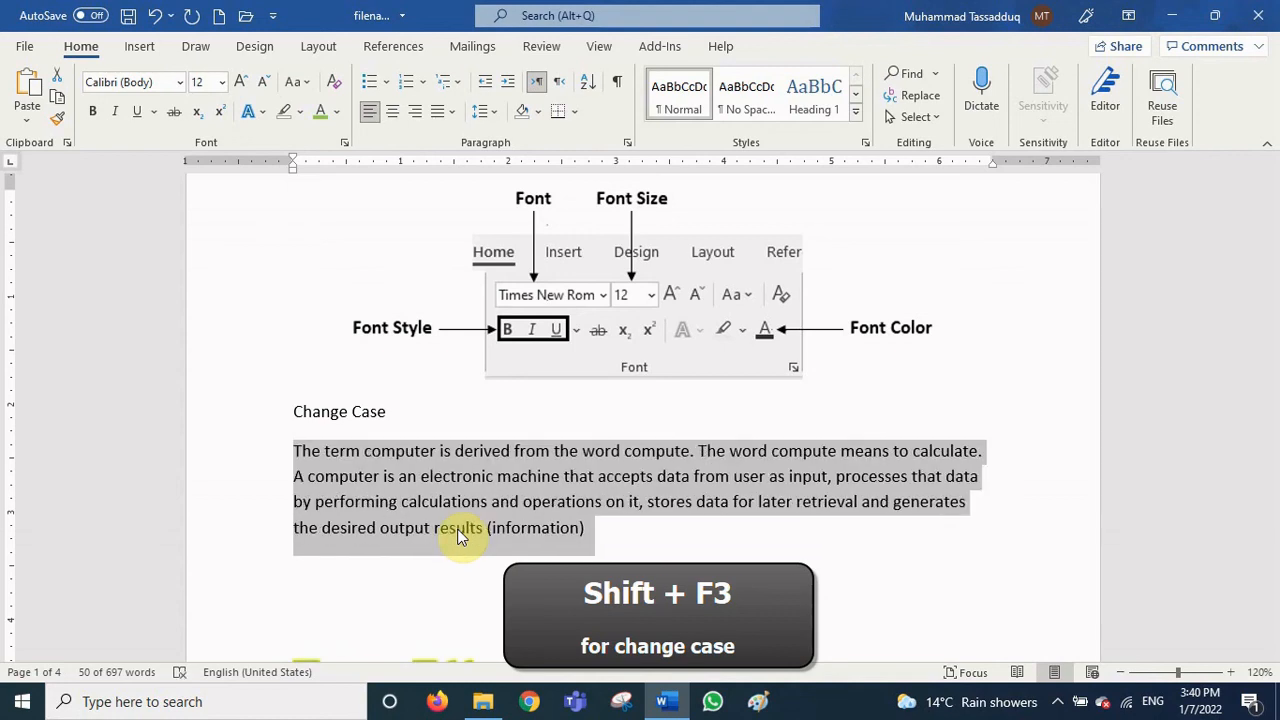